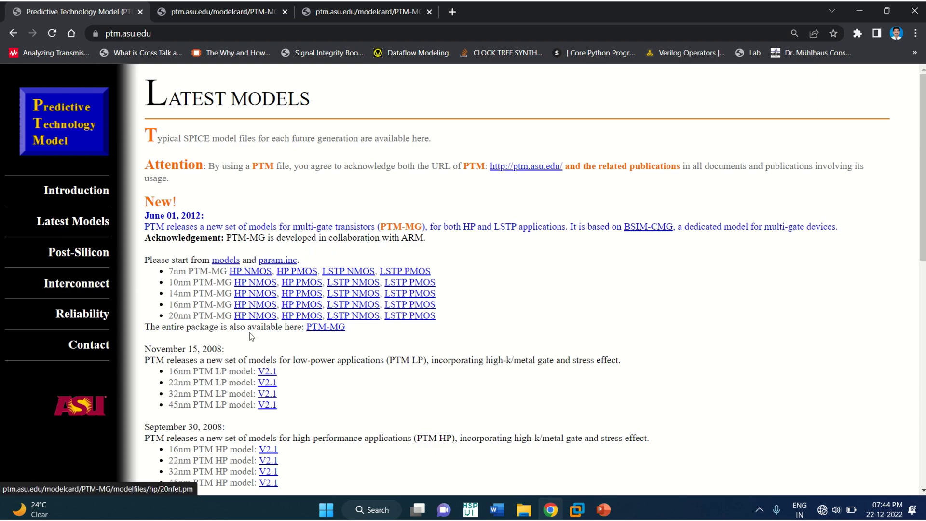
# Review the PTM-MG technology node list and the 14nm HSPICE model cards for HP NFET and HP PFET
pyautogui.moveTo(192, 316); pyautogui.dragTo(166, 320)
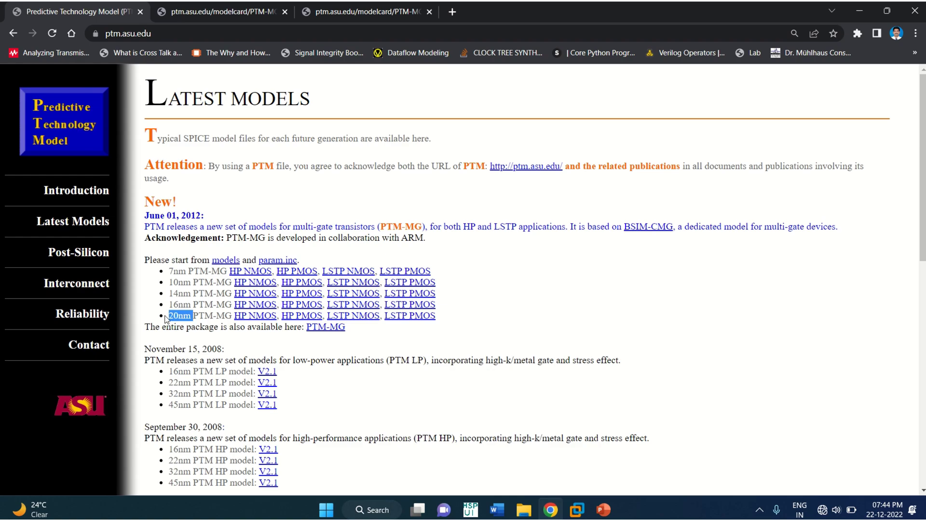
pyautogui.moveTo(186, 271); pyautogui.dragTo(166, 271)
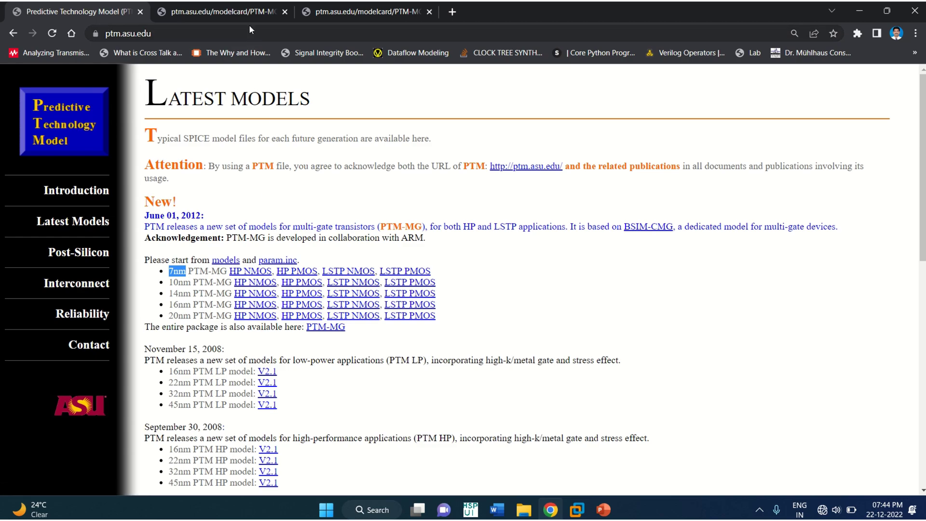
pyautogui.click(223, 13)
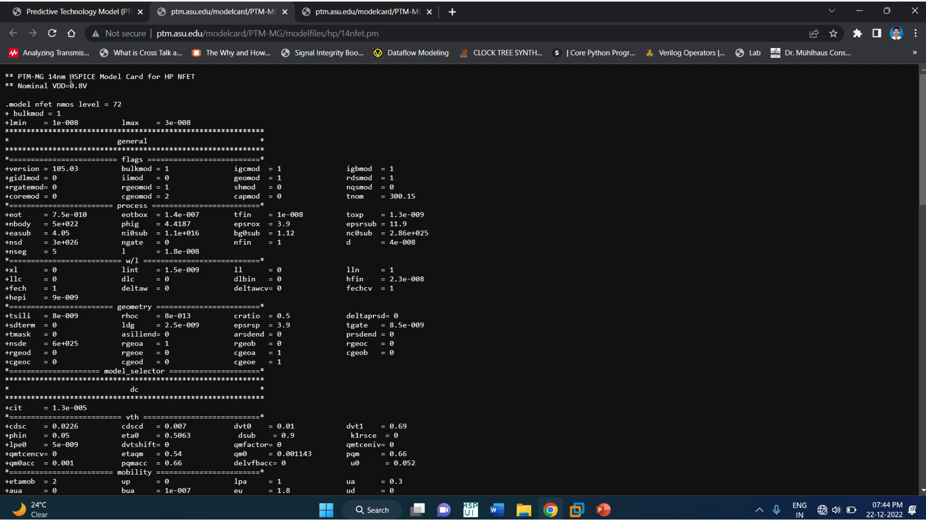
pyautogui.moveTo(70, 78); pyautogui.dragTo(118, 77)
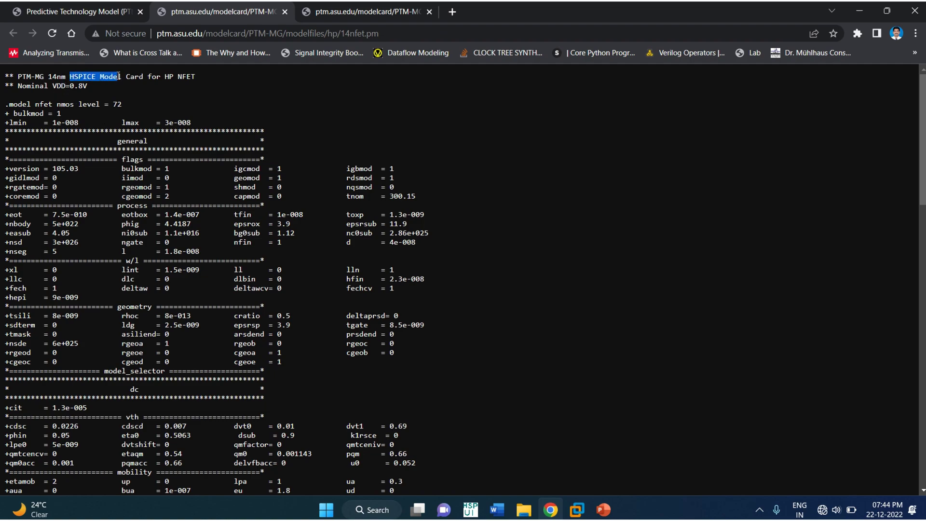
pyautogui.click(103, 118)
pyautogui.moveTo(79, 104); pyautogui.dragTo(34, 103)
pyautogui.click(333, 12)
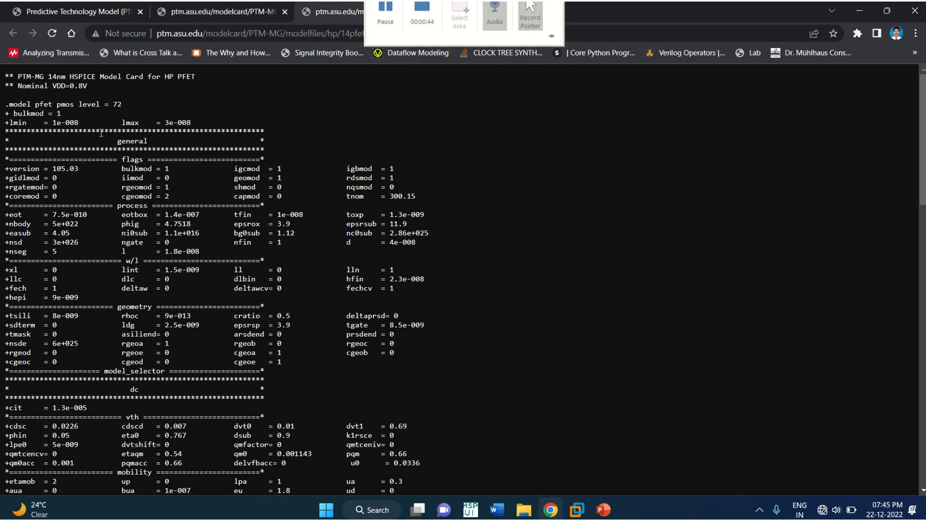
pyautogui.moveTo(66, 104); pyautogui.dragTo(34, 103)
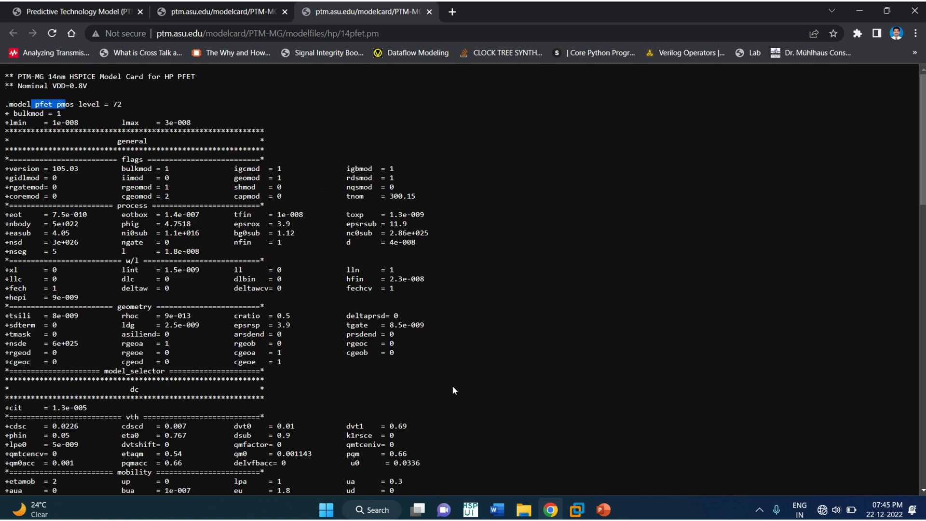
# Switch to the RHEL6_IC617 virtual machine in VMware Workstation, show it full screen and move the Virtuoso log window slightly upward
pyautogui.click(581, 511)
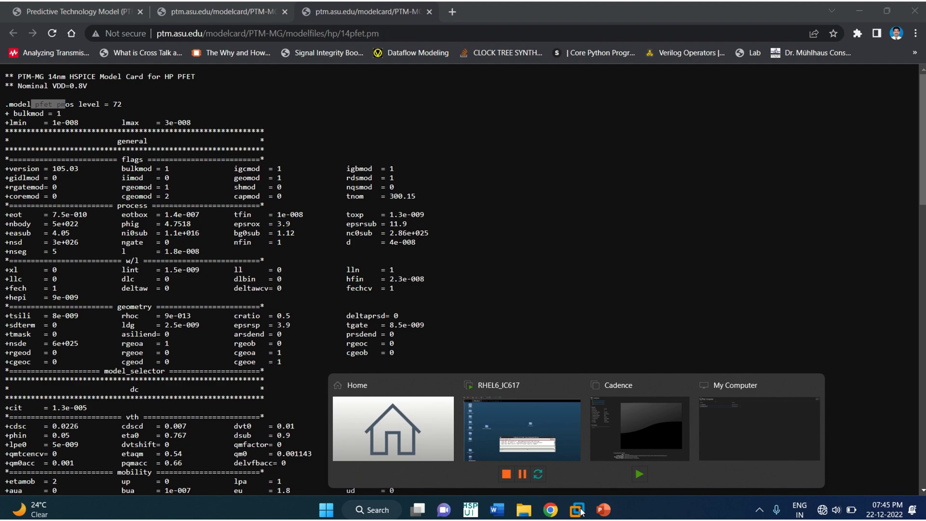
pyautogui.click(542, 441)
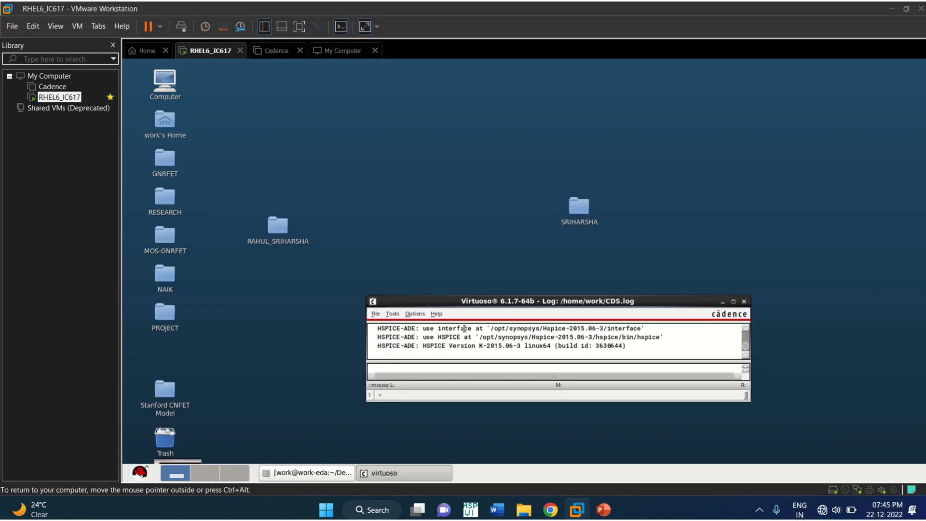
pyautogui.click(297, 27)
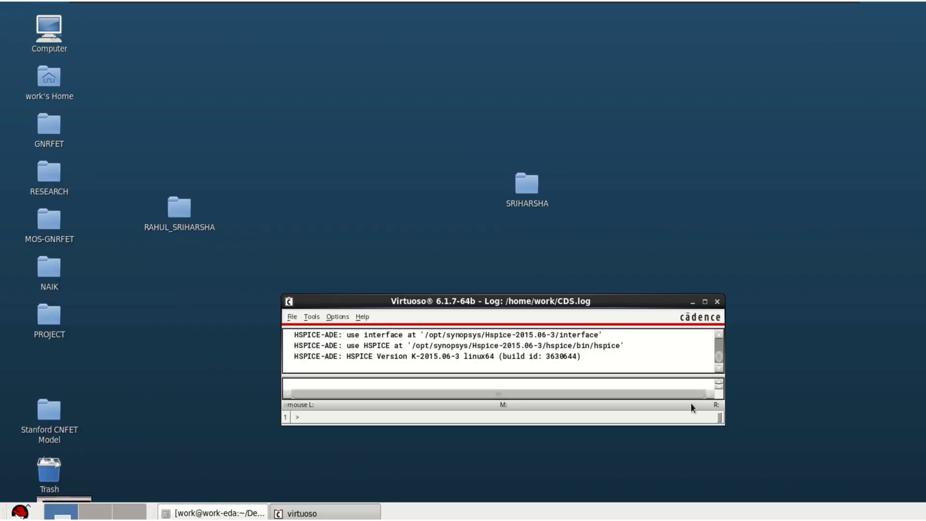
pyautogui.moveTo(444, 296); pyautogui.dragTo(439, 263)
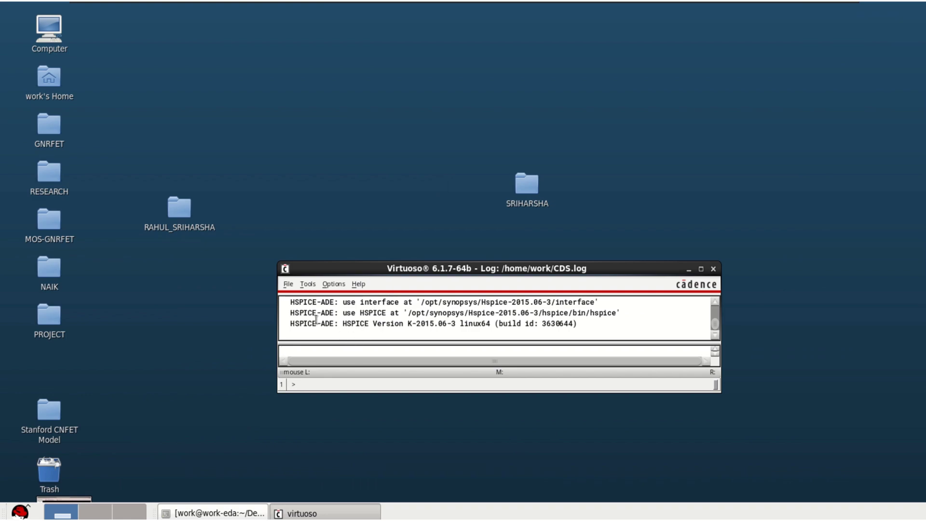
# Create a new library named TEST in the SRIHARSHA directory with the option that no process information is needed
pyautogui.click(288, 285)
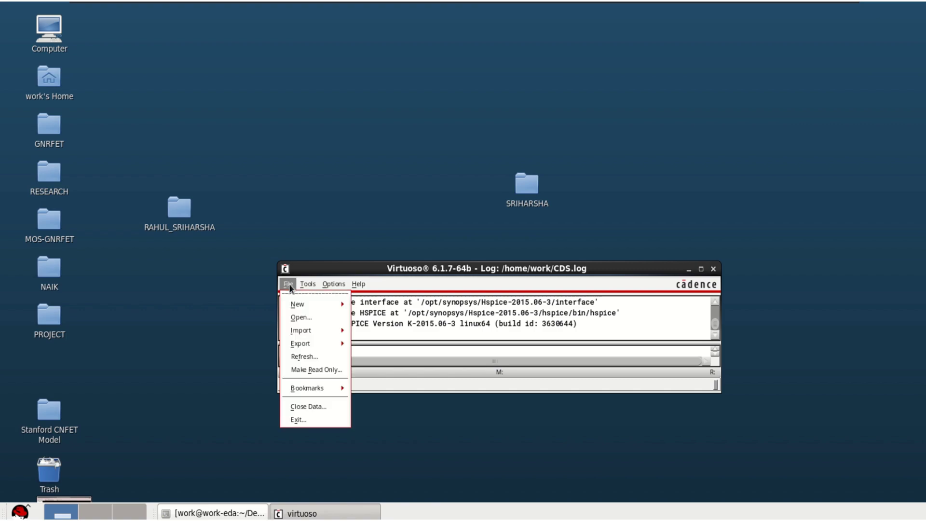
pyautogui.moveTo(305, 301)
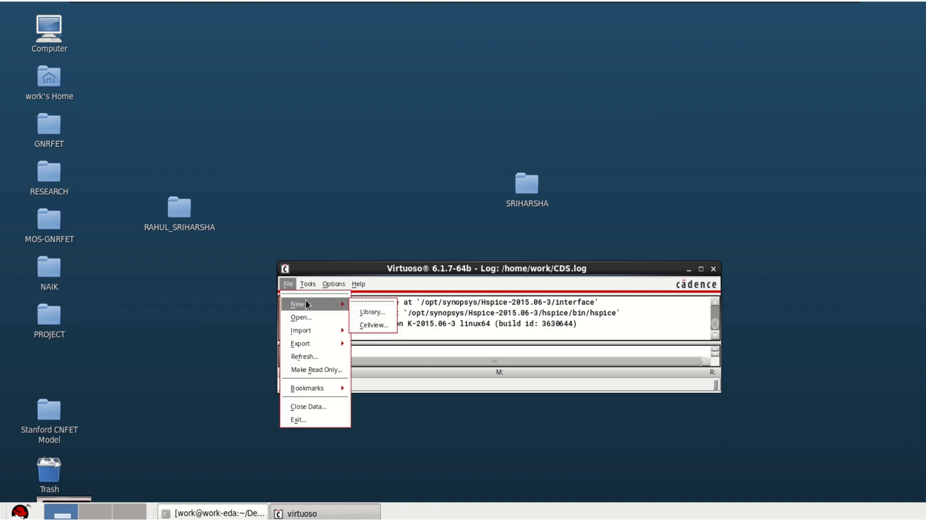
pyautogui.click(382, 312)
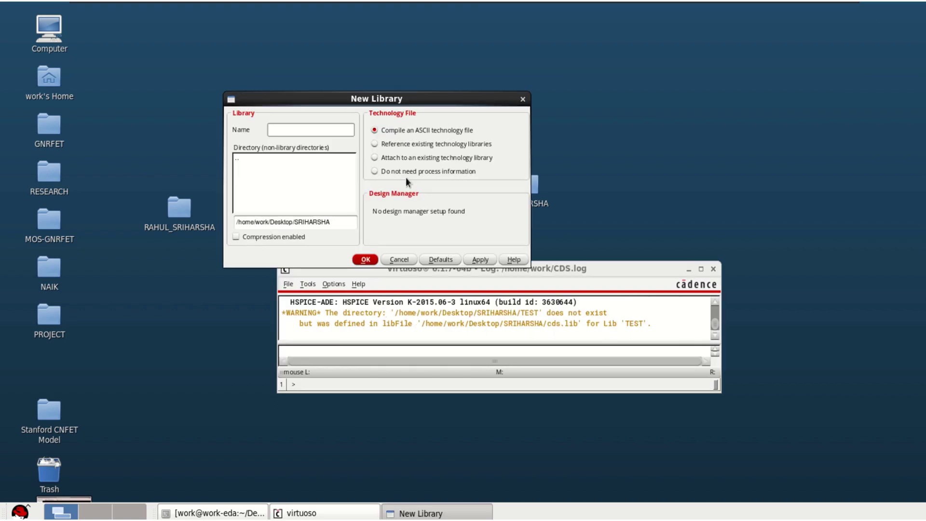
pyautogui.click(315, 131)
pyautogui.write('TEST')
pyautogui.click(377, 170)
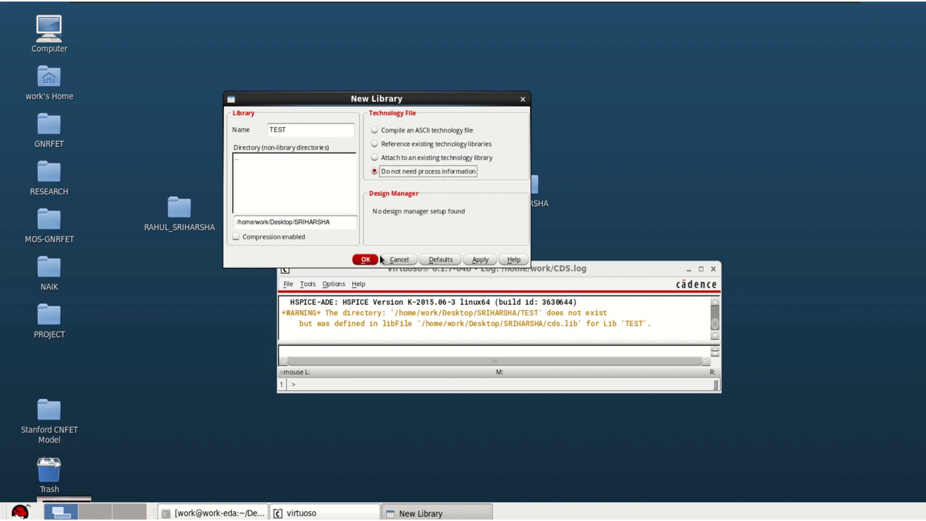
pyautogui.click(366, 260)
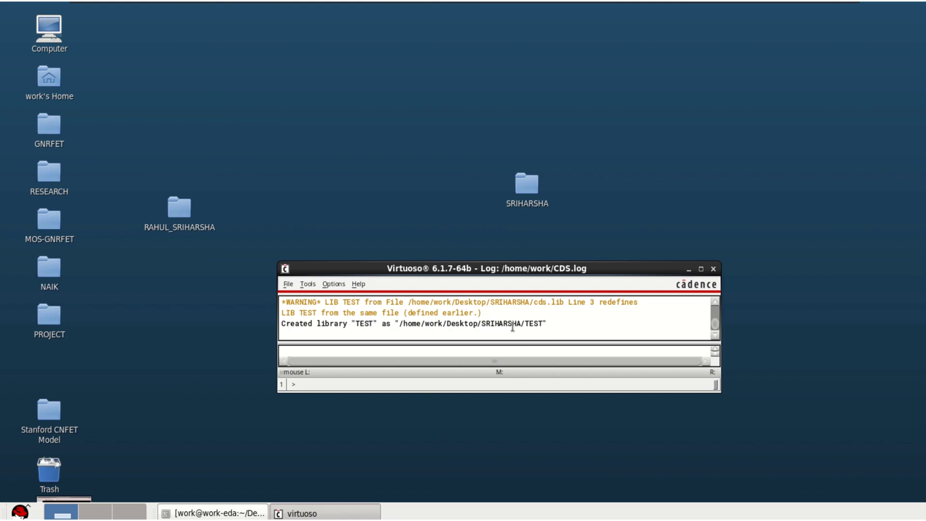
# Create a schematic cellview named NAND2 in the TEST library and maximize its schematic editor window
pyautogui.click(292, 285)
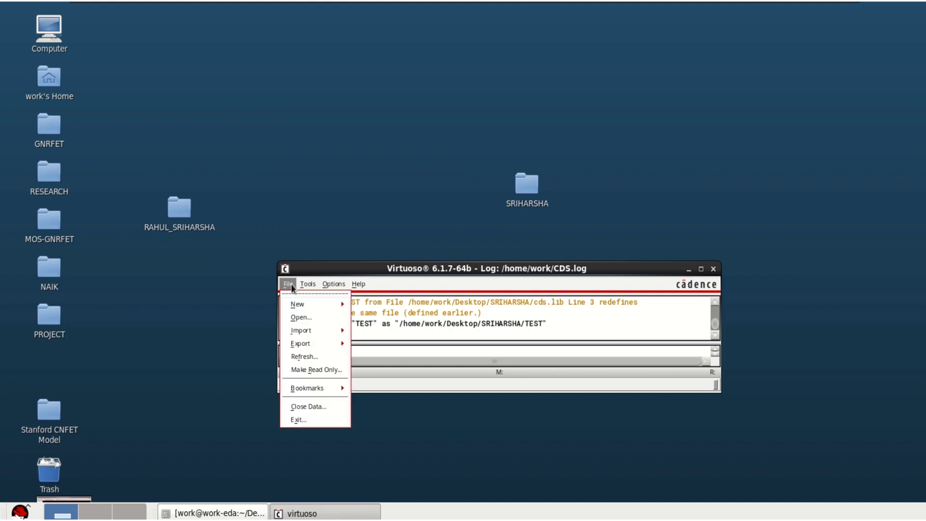
pyautogui.moveTo(300, 305)
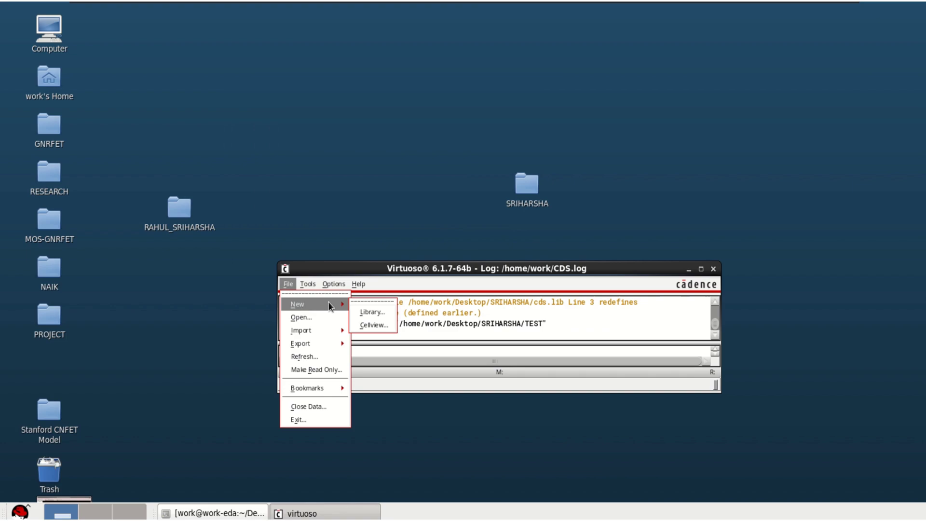
pyautogui.click(383, 325)
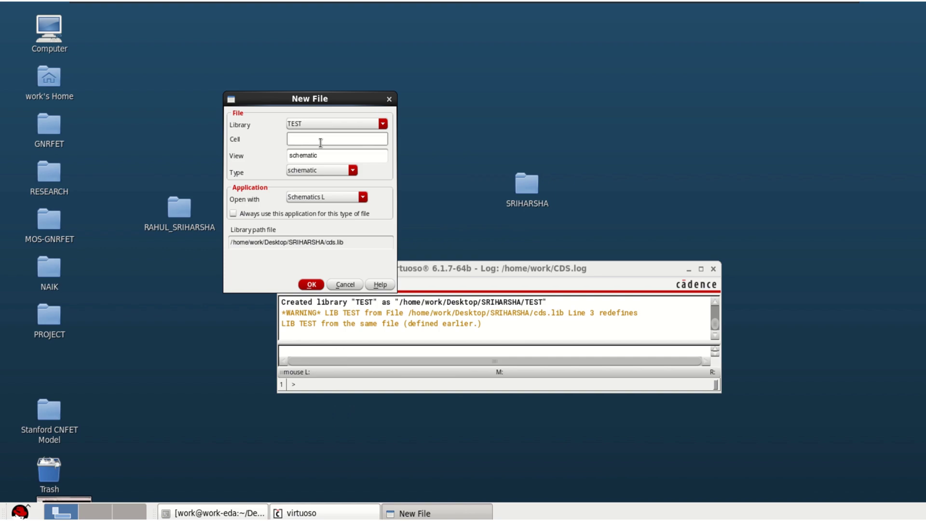
pyautogui.write('NAND2')
pyautogui.click(312, 285)
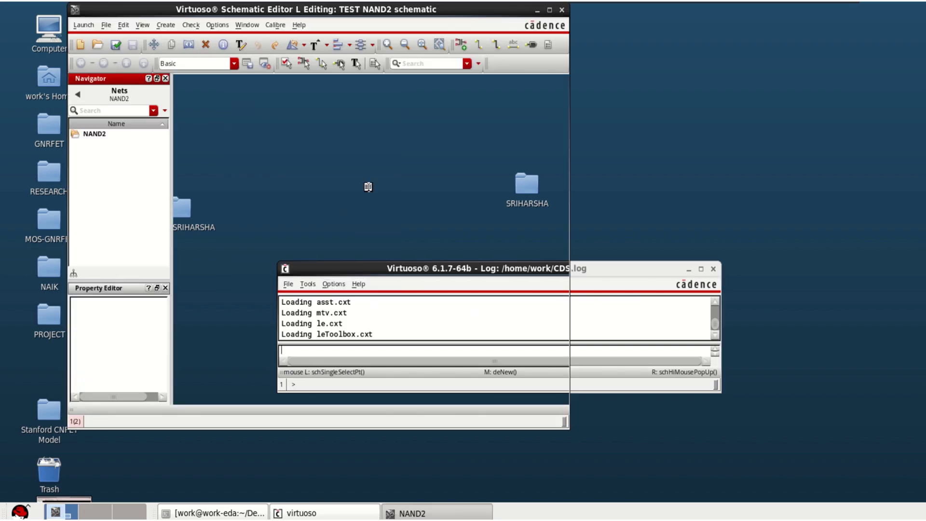
pyautogui.click(549, 10)
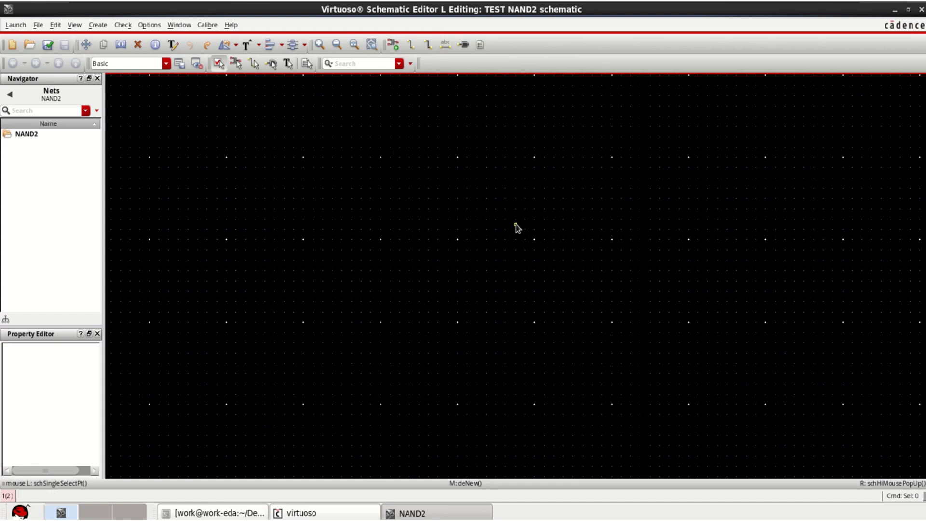
# Start adding an instance and select the analogLib library in the library browser to look through its cells
pyautogui.click(393, 45)
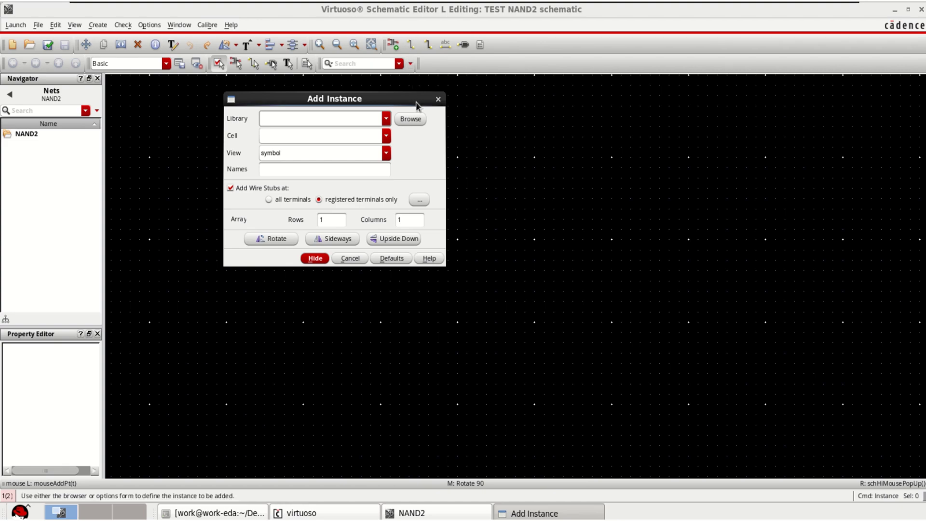
pyautogui.click(409, 119)
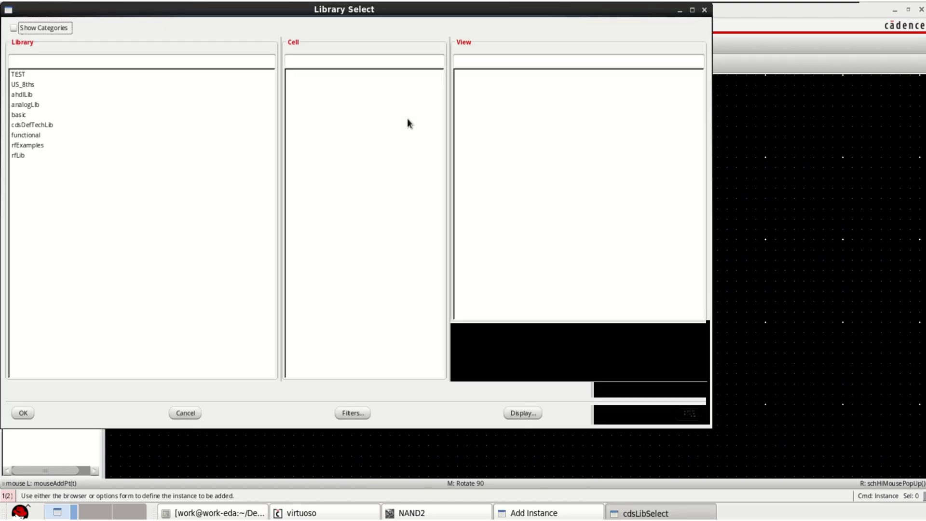
pyautogui.moveTo(187, 10); pyautogui.dragTo(217, 42)
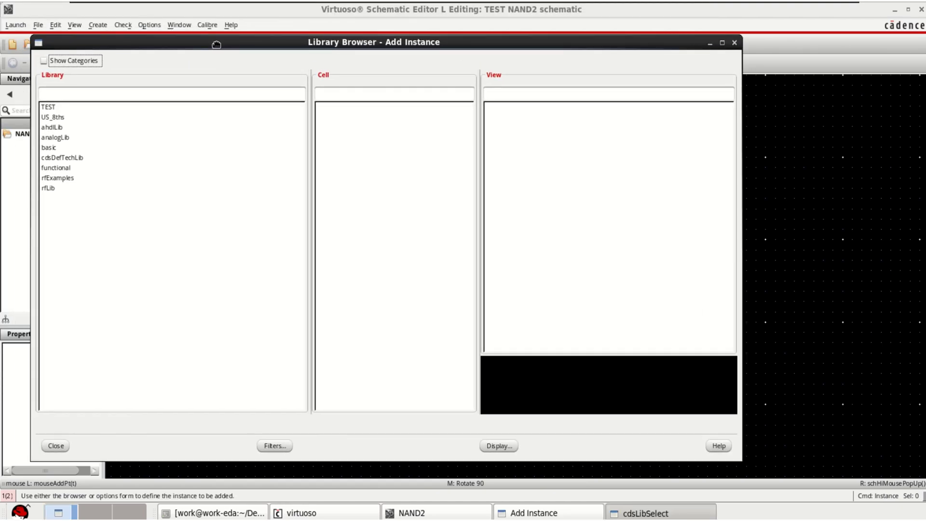
pyautogui.click(60, 137)
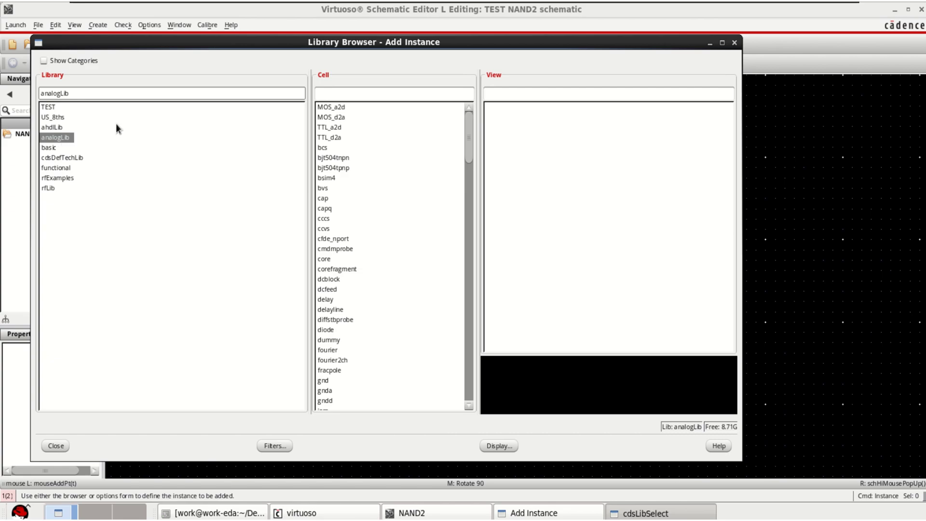
pyautogui.scroll(-5, 384, 222)
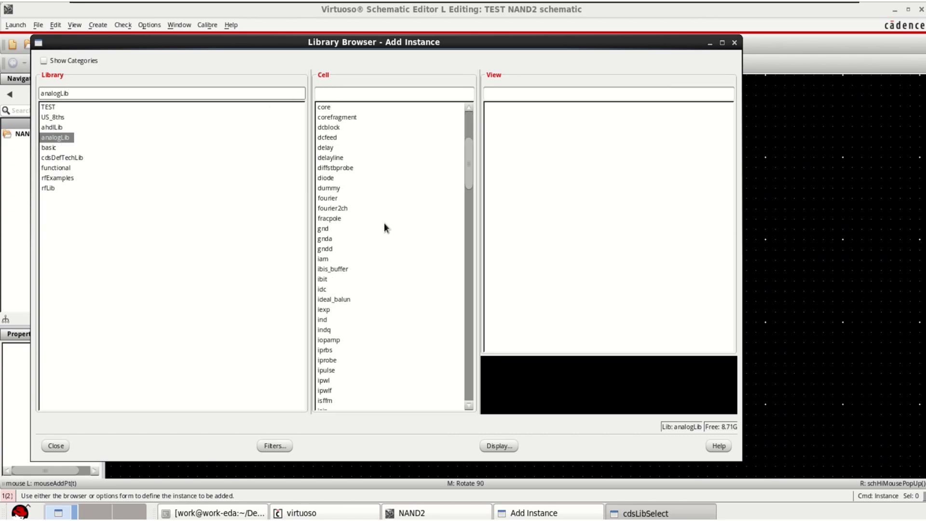
pyautogui.scroll(-20, 384, 224)
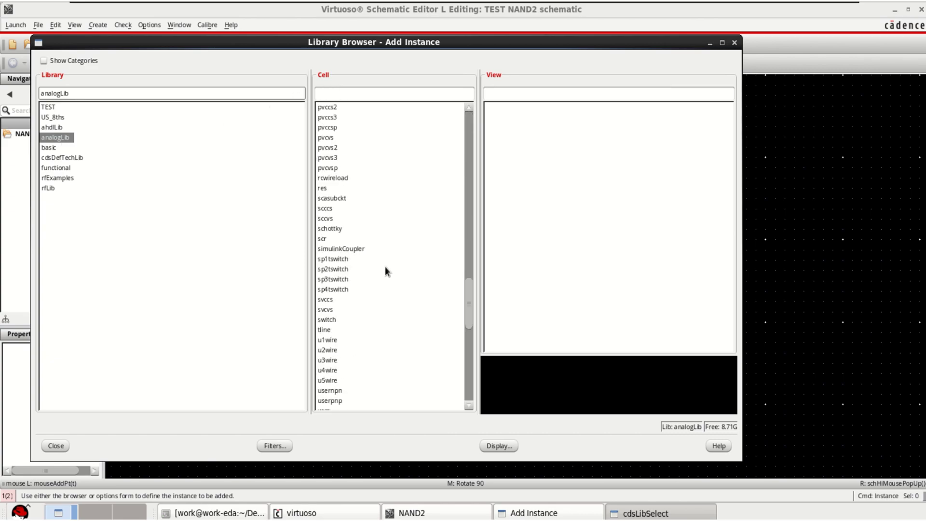
pyautogui.scroll(-12, 385, 266)
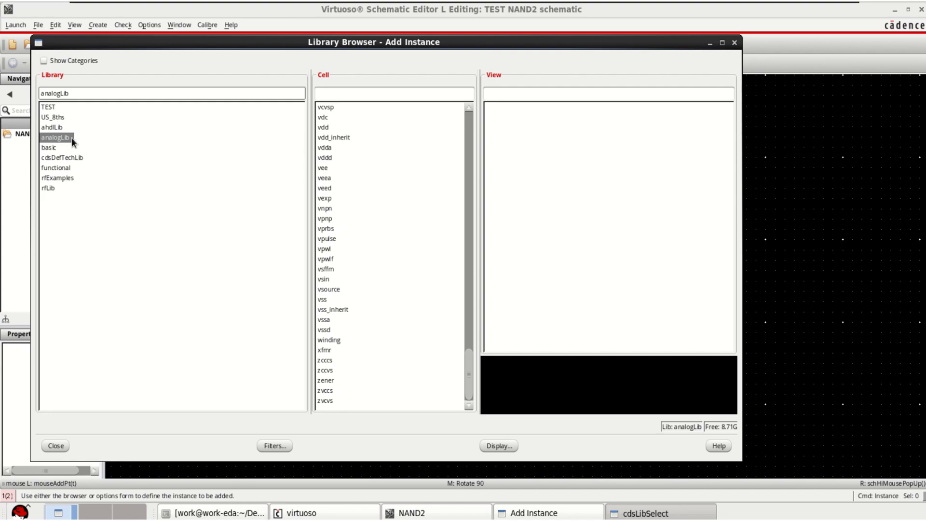
pyautogui.scroll(5, 345, 159)
pyautogui.click(351, 94)
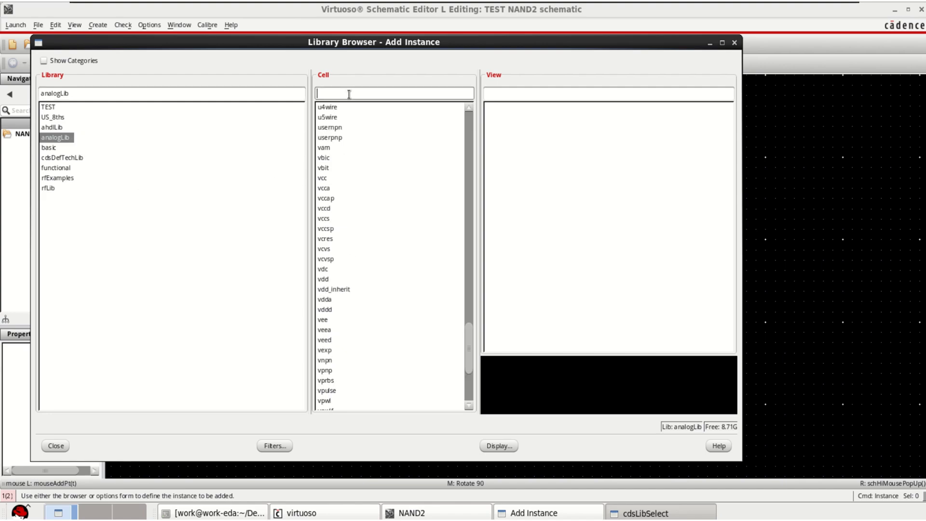
pyautogui.write('PMOS')
pyautogui.press('BackSpace')
pyautogui.press('BackSpace')
pyautogui.press('BackSpace')
pyautogui.press('BackSpace')
# Find the pmos cells in analogLib and choose the symbol view of pmos4 for the new instance
pyautogui.write('pm')
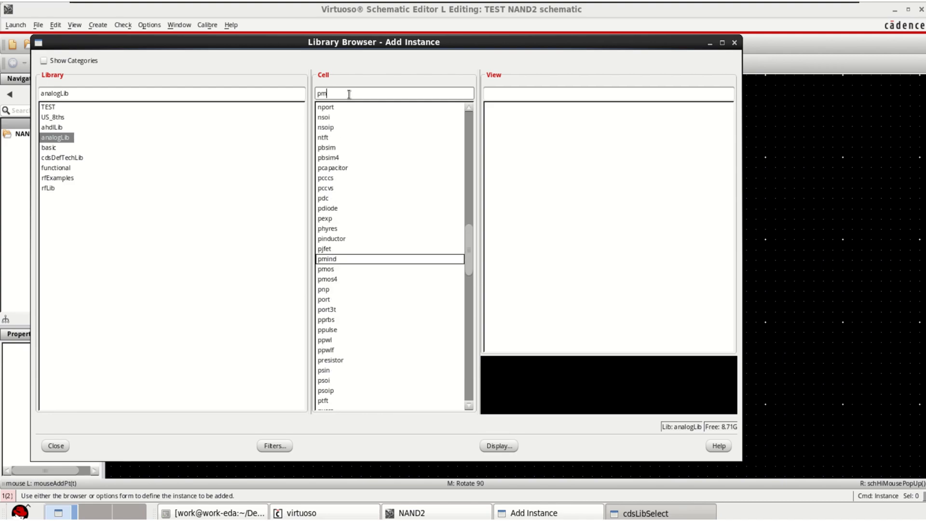
pyautogui.write('os')
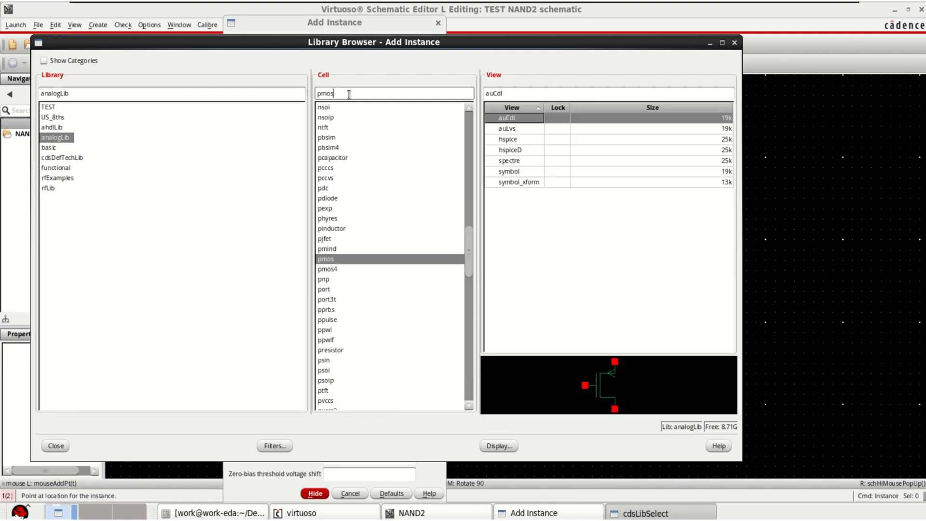
pyautogui.click(332, 269)
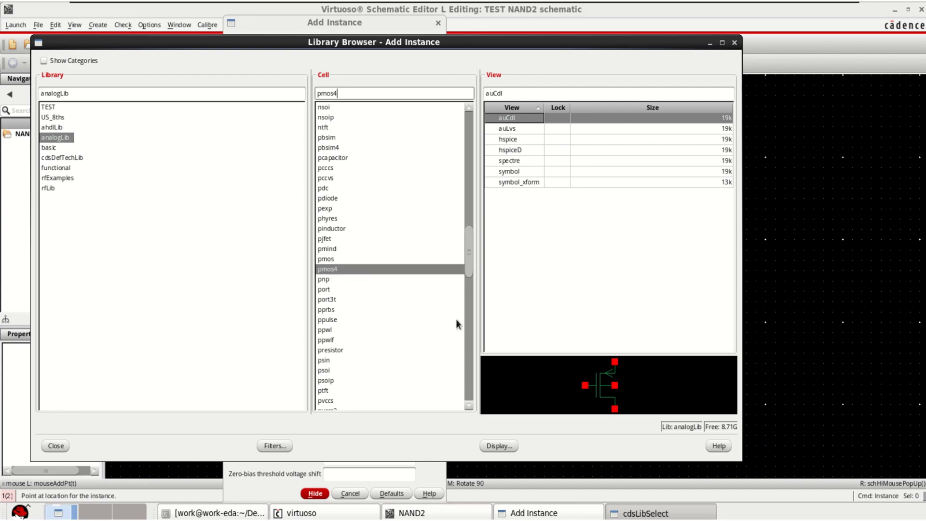
pyautogui.click(509, 171)
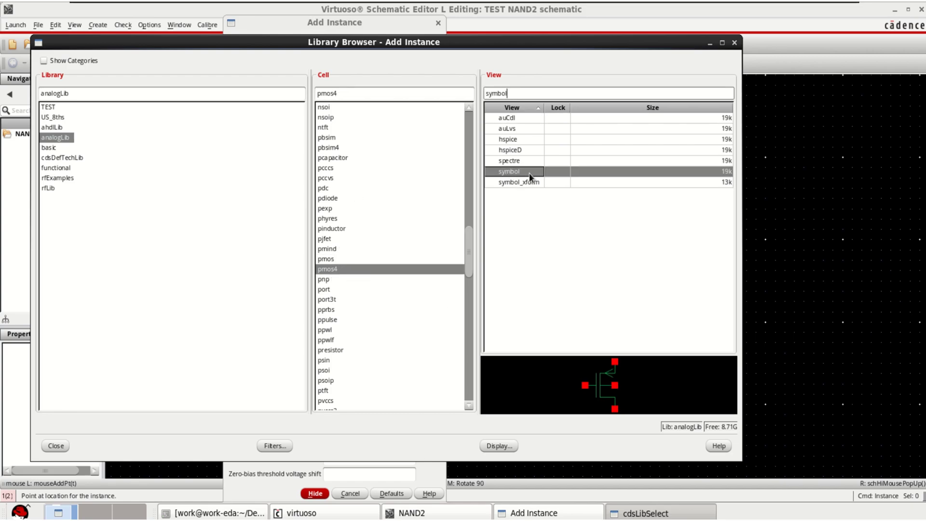
pyautogui.click(55, 446)
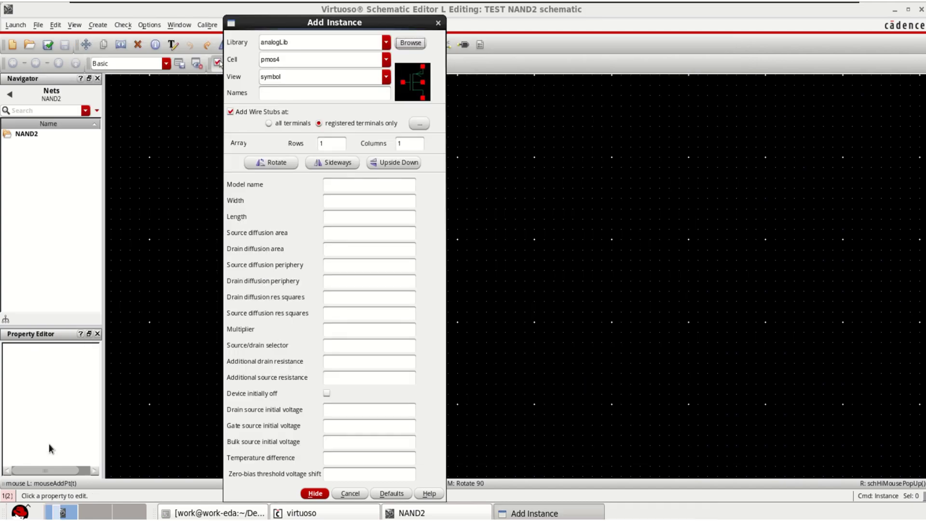
# Place one pmos4 transistor in the upper middle of the NAND2 schematic with its parameters left blank
pyautogui.click(314, 493)
pyautogui.click(419, 204)
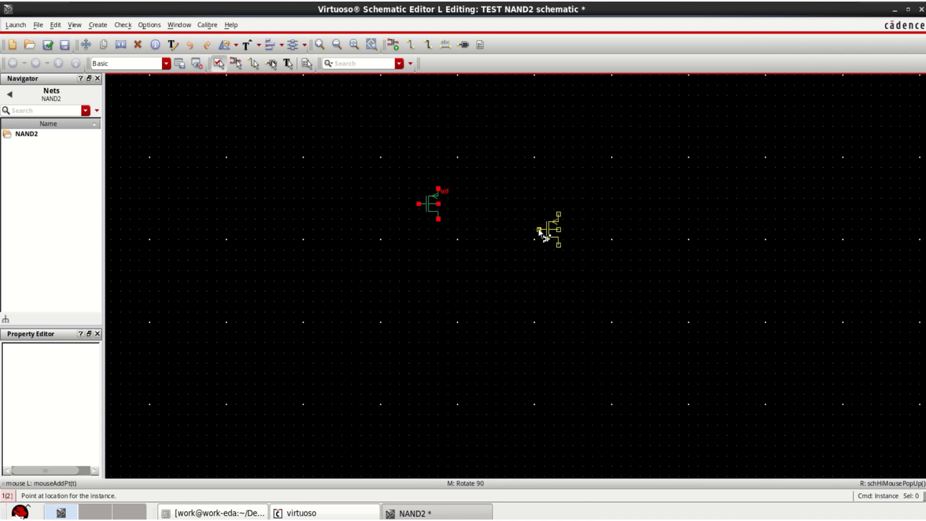
pyautogui.press('Escape')
pyautogui.press('f')
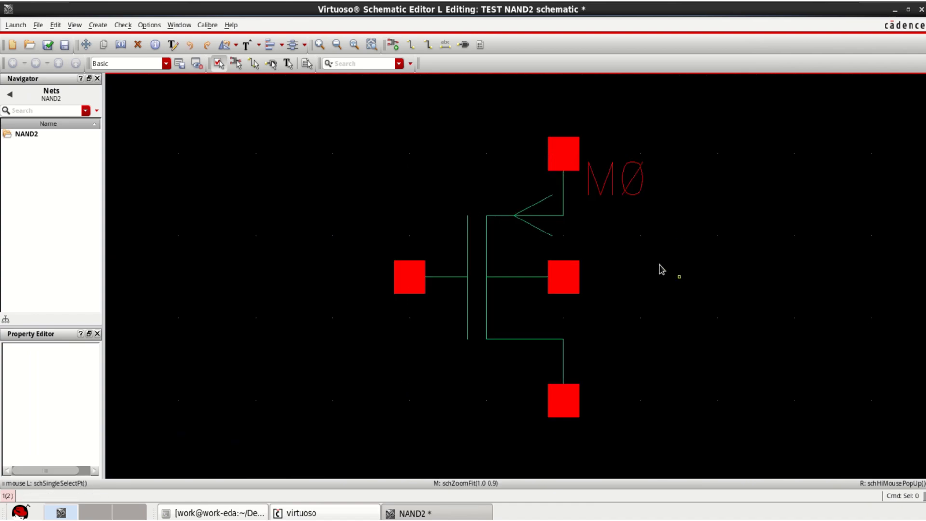
# Open the properties of the pmos4 transistor and set its model name to pfet
pyautogui.scroll(-2, 658, 268)
pyautogui.keyDown('ctrl'); pyautogui.scroll(3, 657, 270); pyautogui.keyUp('ctrl')
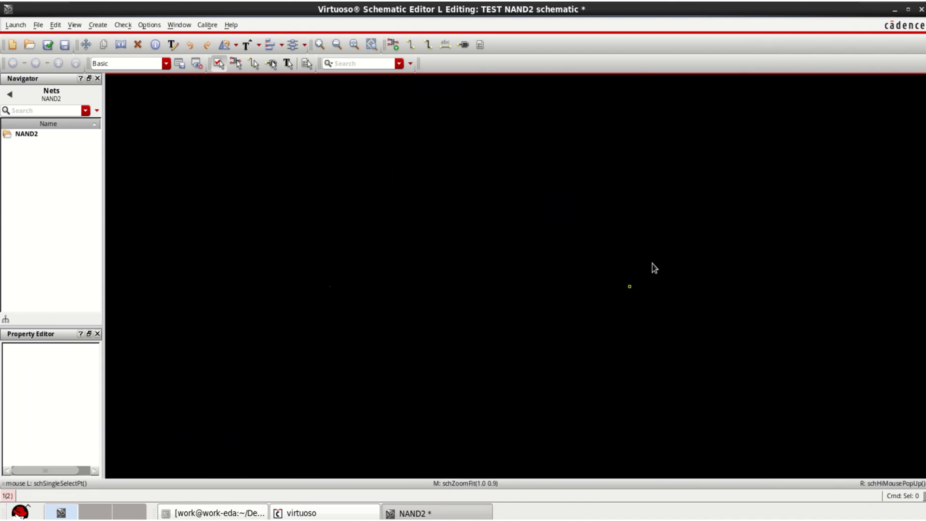
pyautogui.press('f')
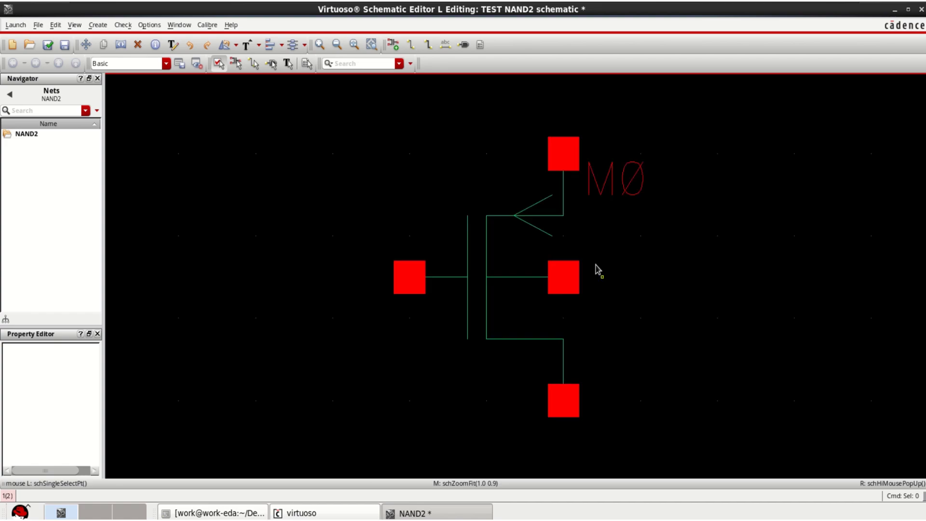
pyautogui.click(496, 276)
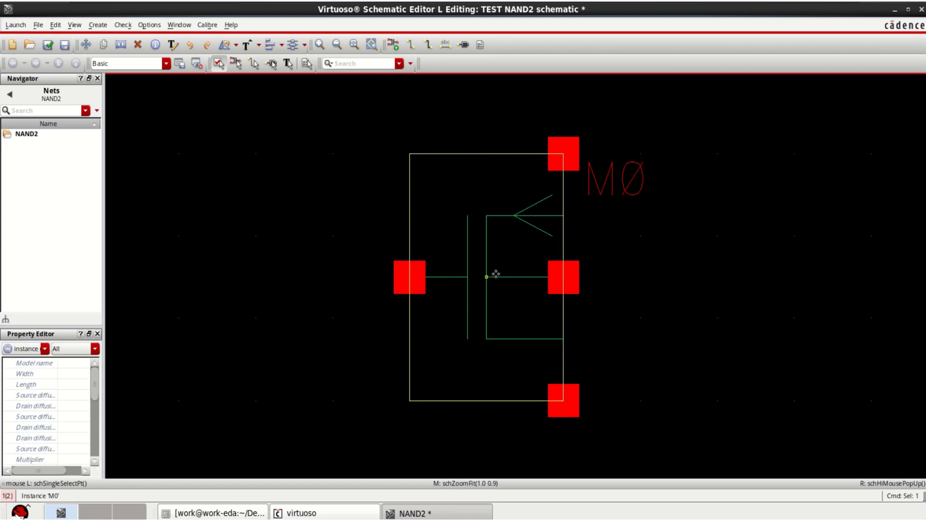
pyautogui.press('q')
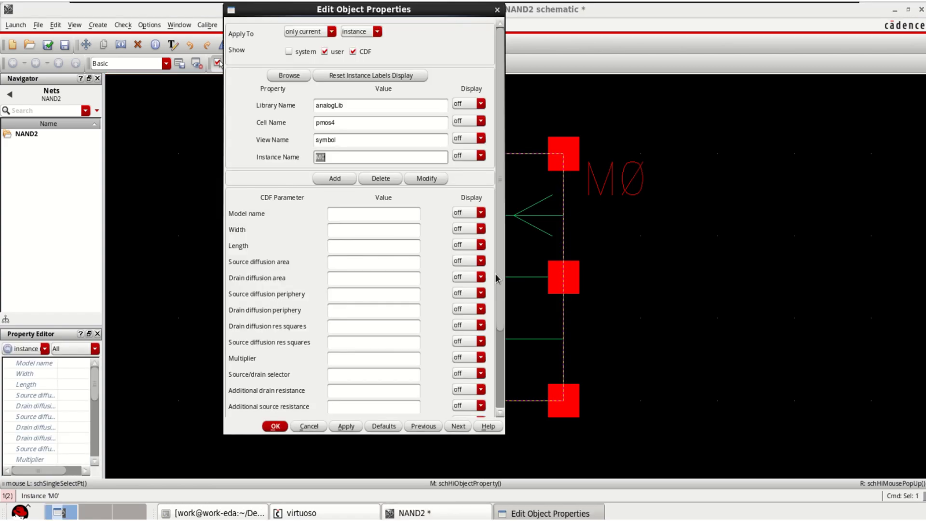
pyautogui.click(348, 214)
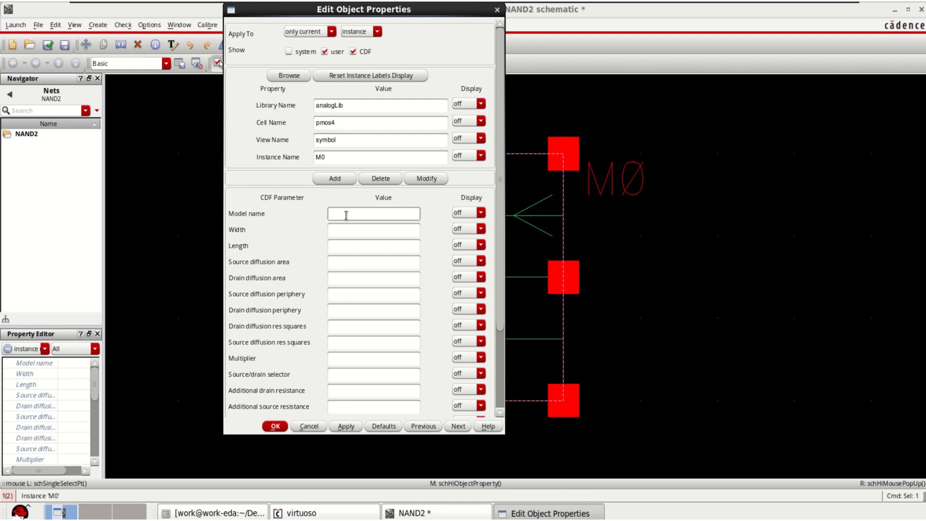
pyautogui.write('pfet')
# Set the pmos4 transistor's width to 30n and length to 14n, and accept the properties
pyautogui.click(369, 236)
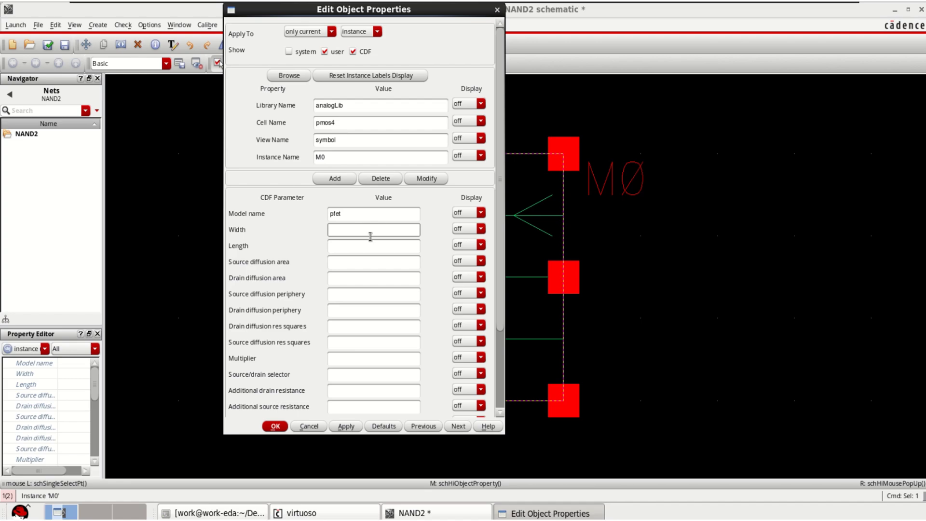
pyautogui.write('30n')
pyautogui.click(334, 245)
pyautogui.write('14n')
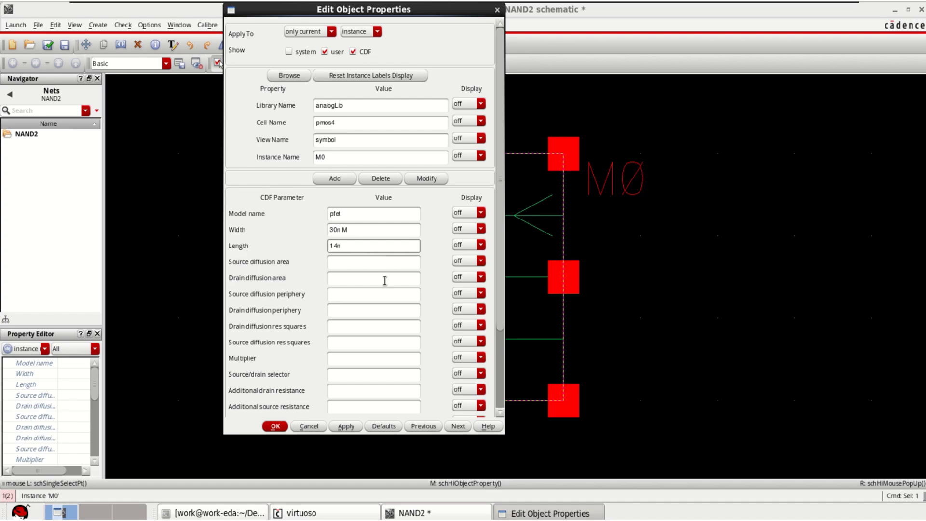
pyautogui.click(384, 280)
pyautogui.click(275, 426)
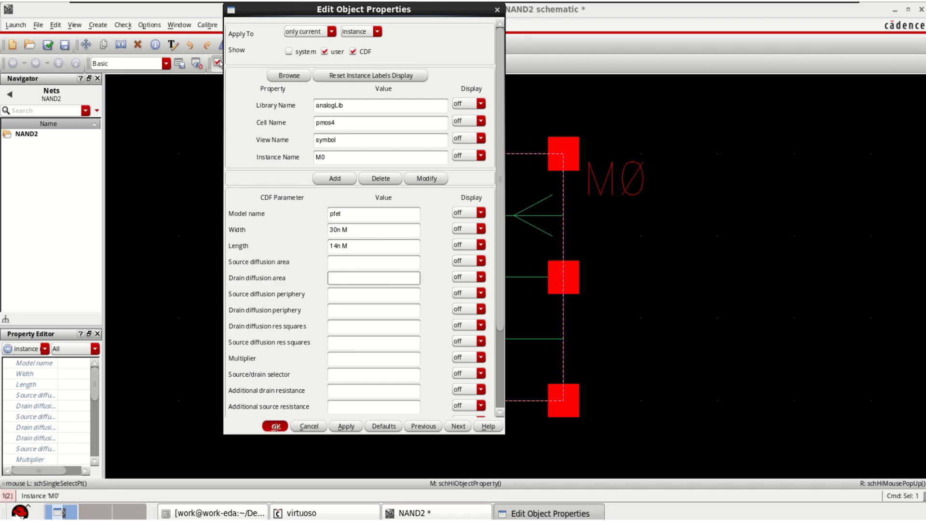
pyautogui.click(766, 271)
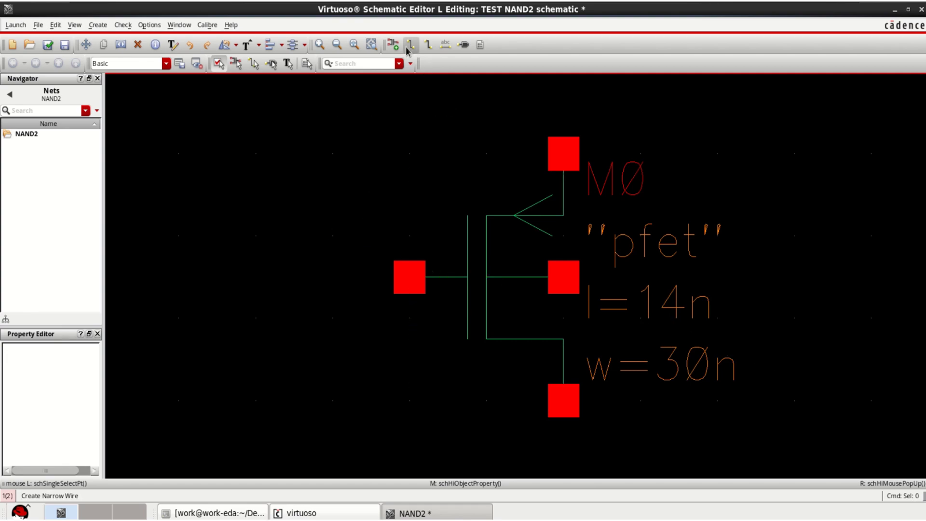
# Place one analogLib nmos4 symbol directly below the pfet transistor, leaving its parameters blank
pyautogui.keyDown('ctrl'); pyautogui.scroll(-2, 512, 218); pyautogui.keyUp('ctrl')
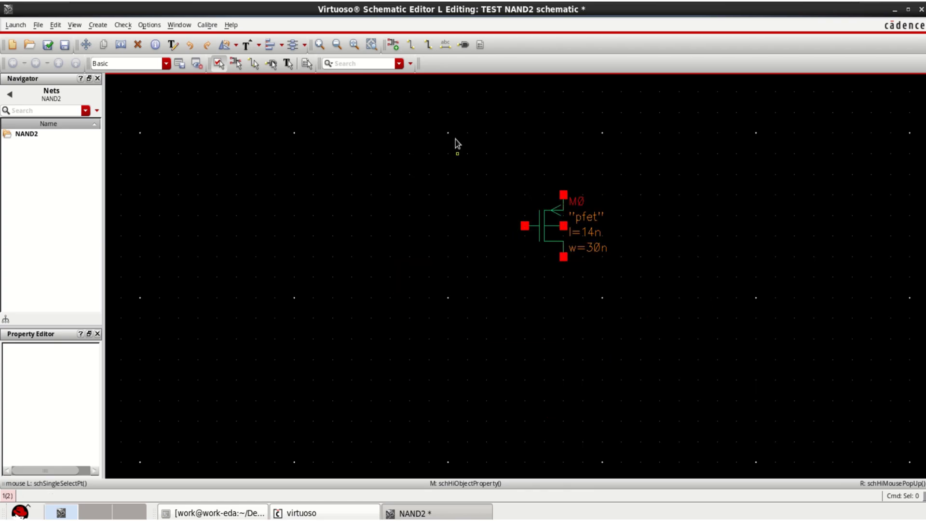
pyautogui.click(393, 44)
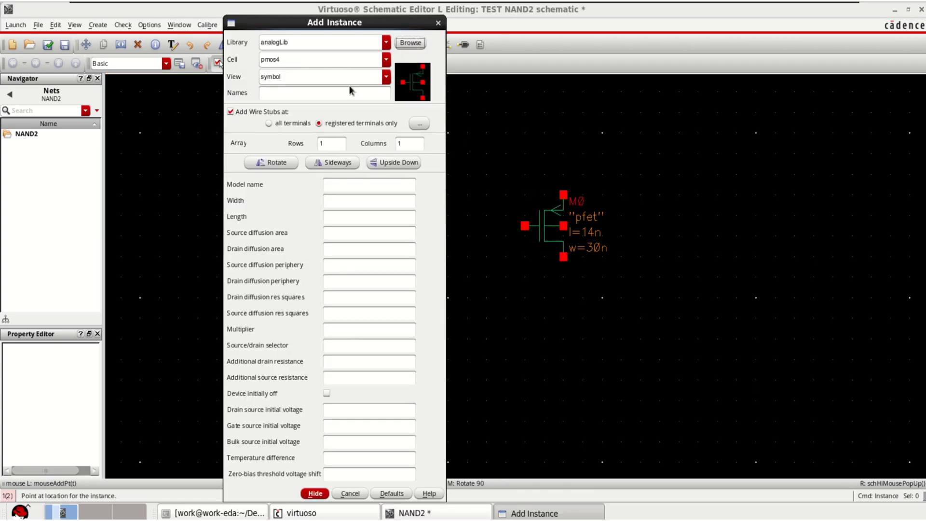
pyautogui.click(262, 60)
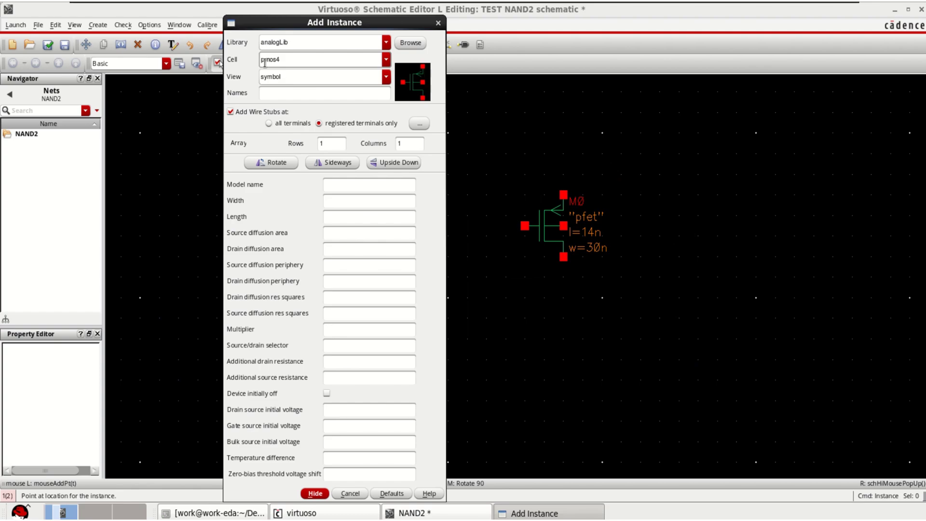
pyautogui.press('Delete')
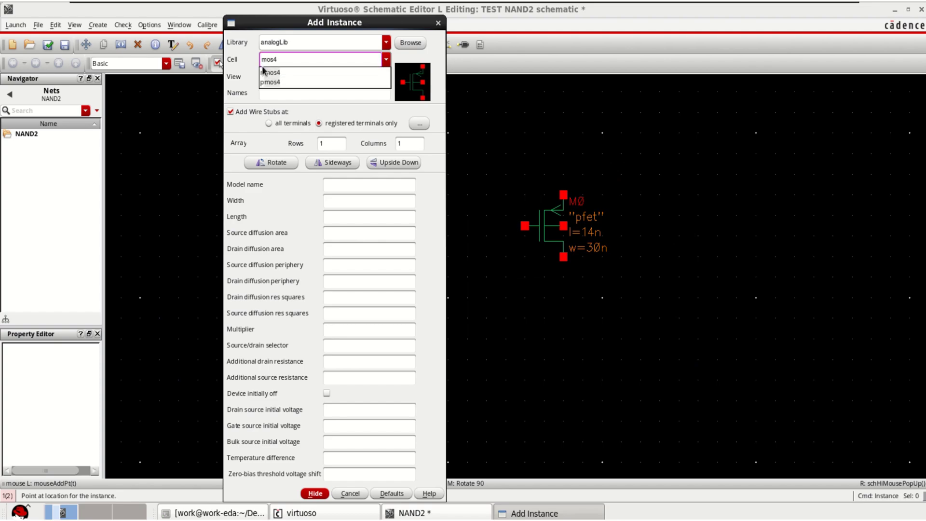
pyautogui.write('n')
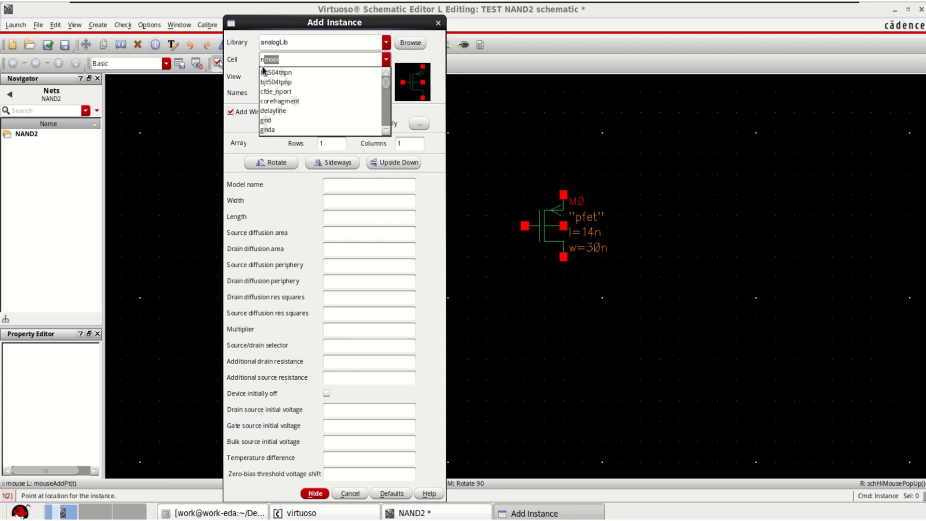
pyautogui.click(316, 494)
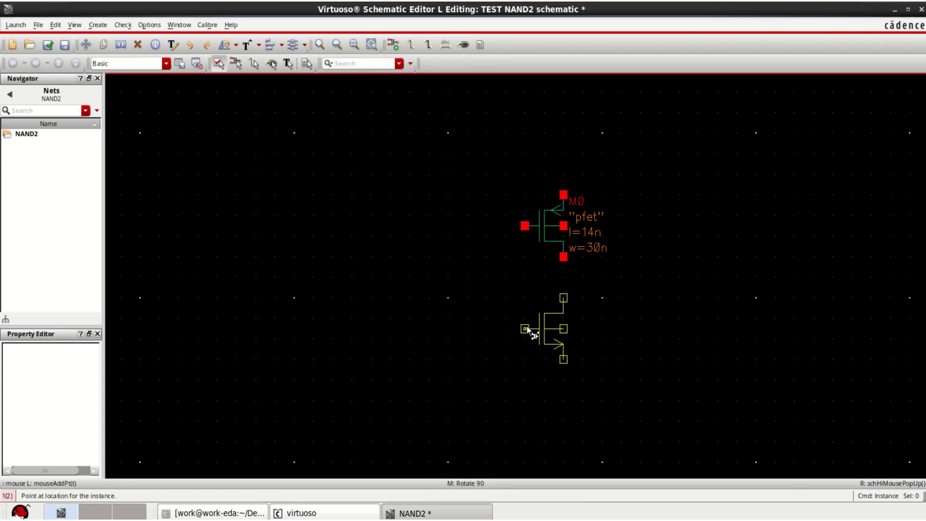
pyautogui.click(528, 330)
pyautogui.press('Escape')
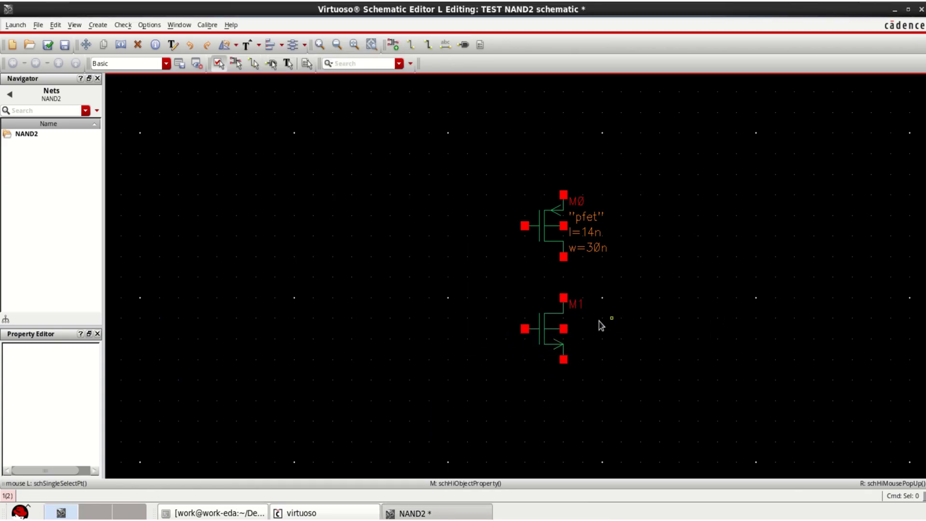
# Edit the nmos4 transistor's properties: model name nfet, width 30n and length 14n
pyautogui.click(546, 329)
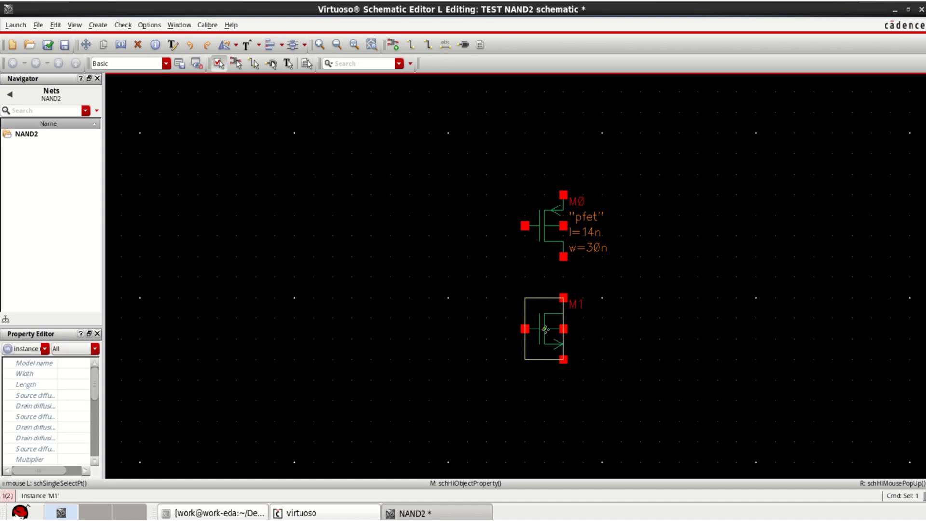
pyautogui.press('q')
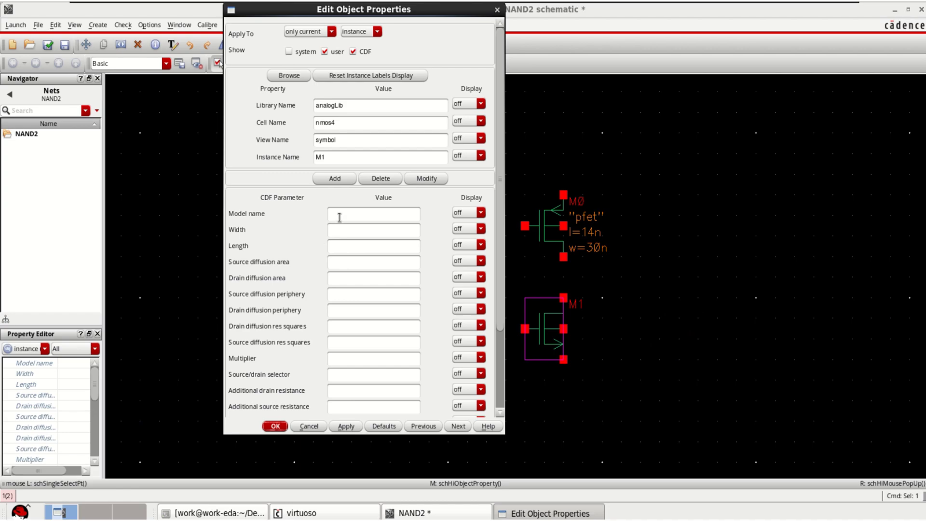
pyautogui.click(357, 217)
pyautogui.write('nfet')
pyautogui.moveTo(360, 217); pyautogui.dragTo(314, 215)
pyautogui.press('BackSpace')
pyautogui.write('nfet')
pyautogui.click(352, 231)
pyautogui.click(350, 246)
pyautogui.click(275, 426)
pyautogui.click(713, 291)
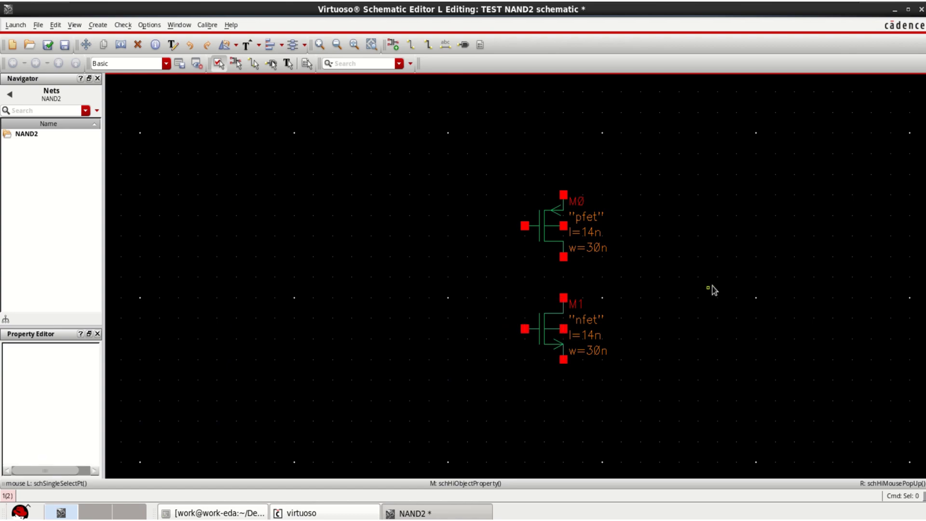
# Copy the pfet transistor and place the duplicate to its right at the same height
pyautogui.click(542, 233)
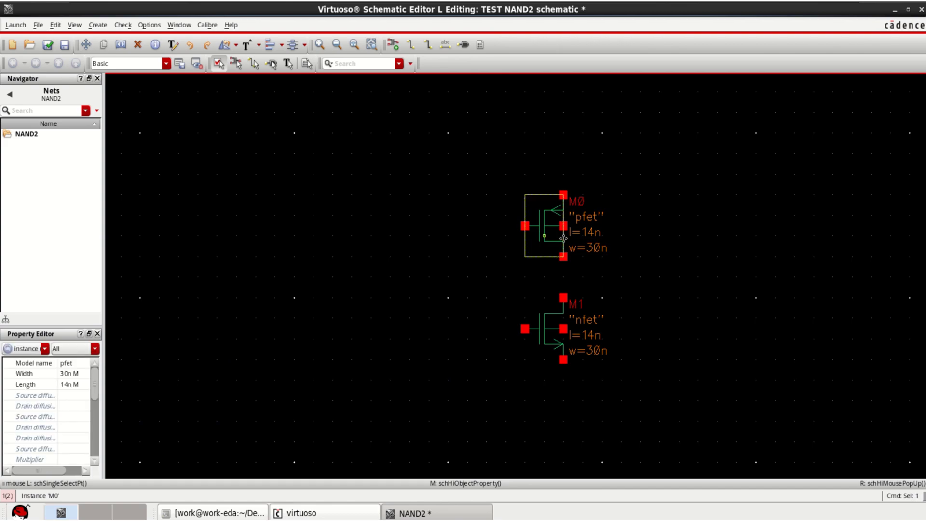
pyautogui.press('c')
pyautogui.click(561, 241)
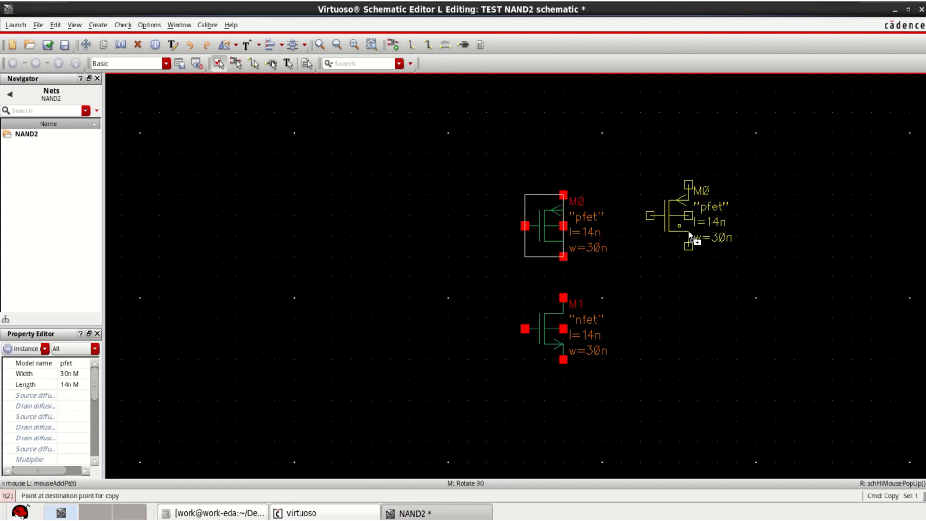
pyautogui.click(696, 241)
# Copy the nfet transistor into the area below the second pfet
pyautogui.click(554, 320)
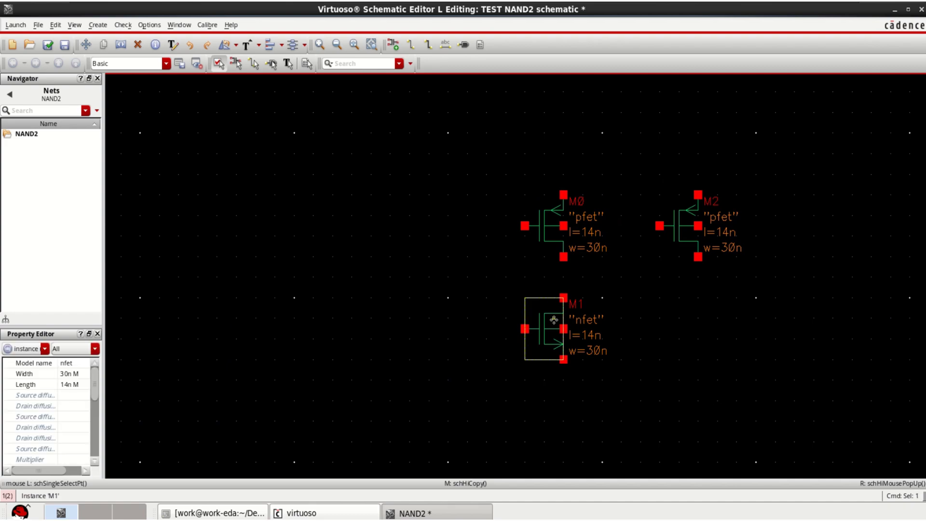
pyautogui.press('c')
pyautogui.click(558, 334)
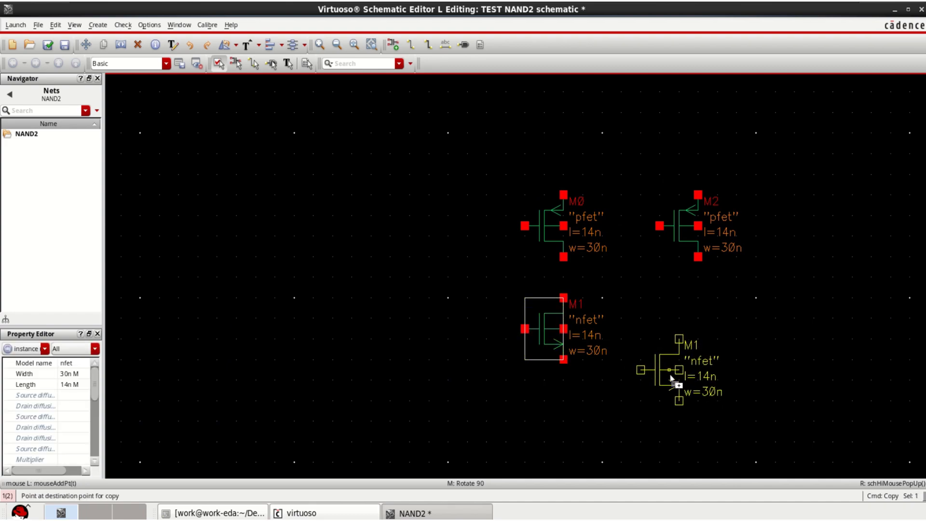
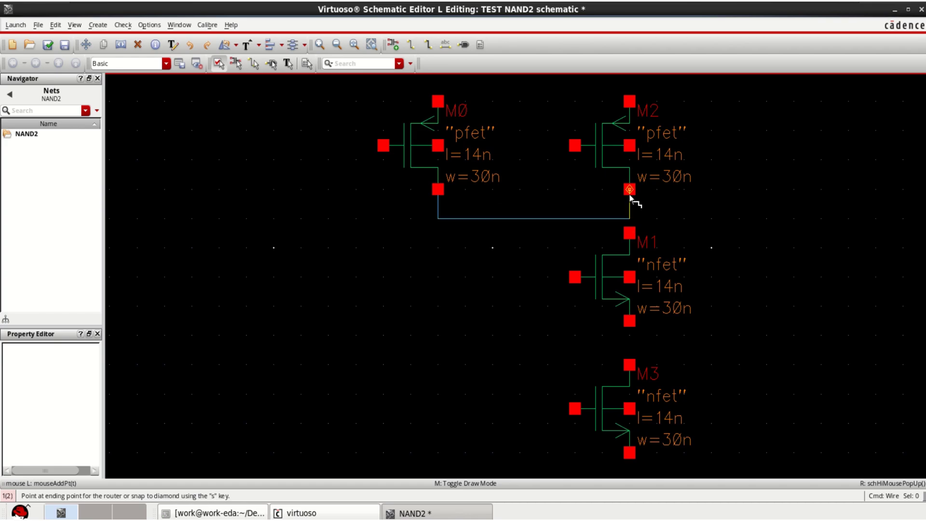
# Wire the drains of both pfets together and connect the upper nfet's drain to that net
pyautogui.click(630, 191)
pyautogui.click(630, 233)
pyautogui.click(629, 218)
# Wire the right pfet's bulk to the left pfet's source and join the right pfet's source to that net
pyautogui.click(635, 147)
pyautogui.click(437, 98)
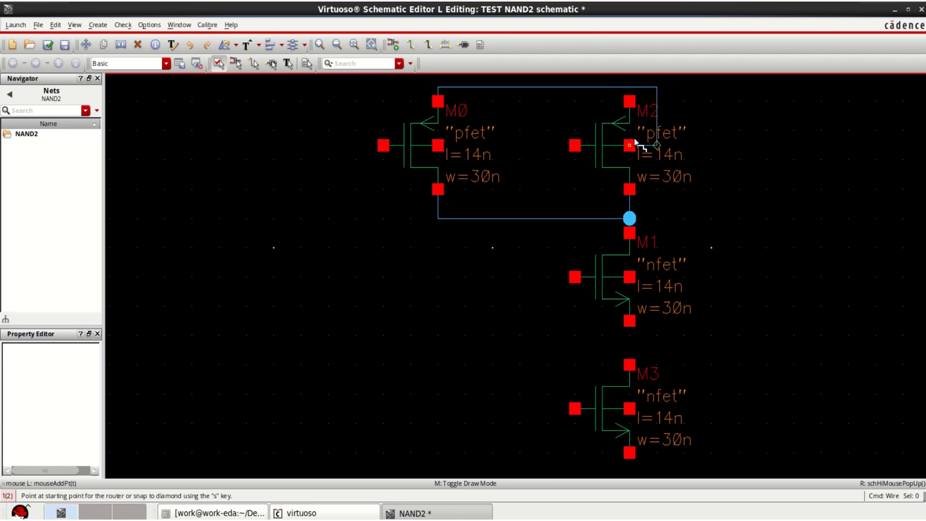
pyautogui.click(632, 101)
pyautogui.click(632, 88)
# Wire the upper nfet's source to the lower nfet's drain, and tie both nfet bulks to the lower nfet's source
pyautogui.click(630, 322)
pyautogui.click(628, 365)
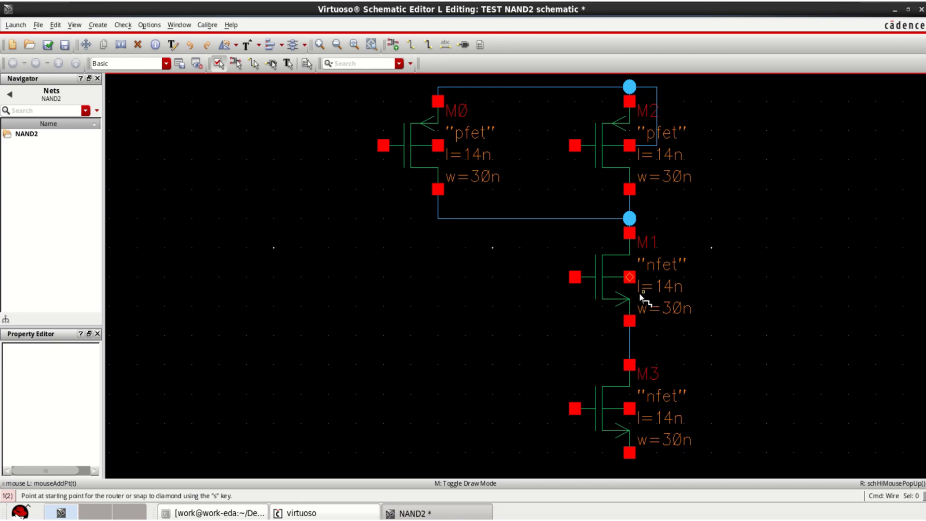
pyautogui.click(631, 278)
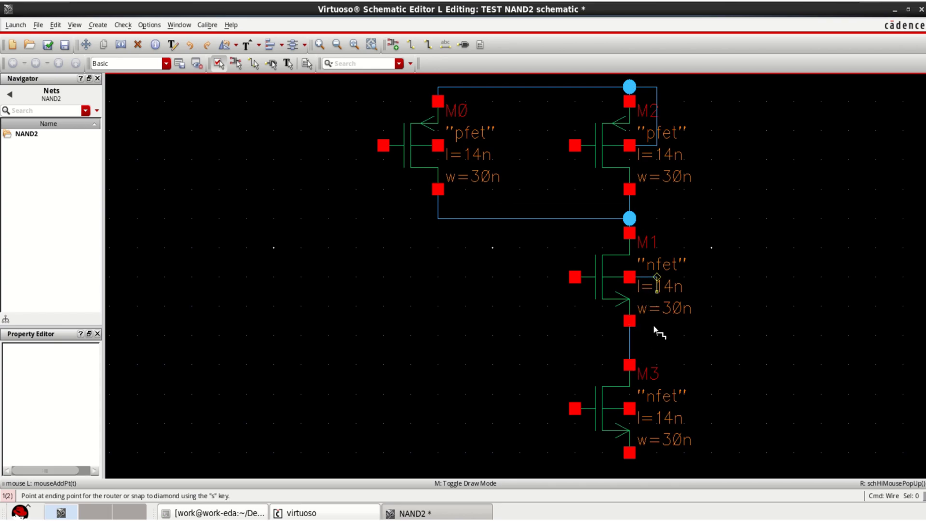
pyautogui.click(630, 454)
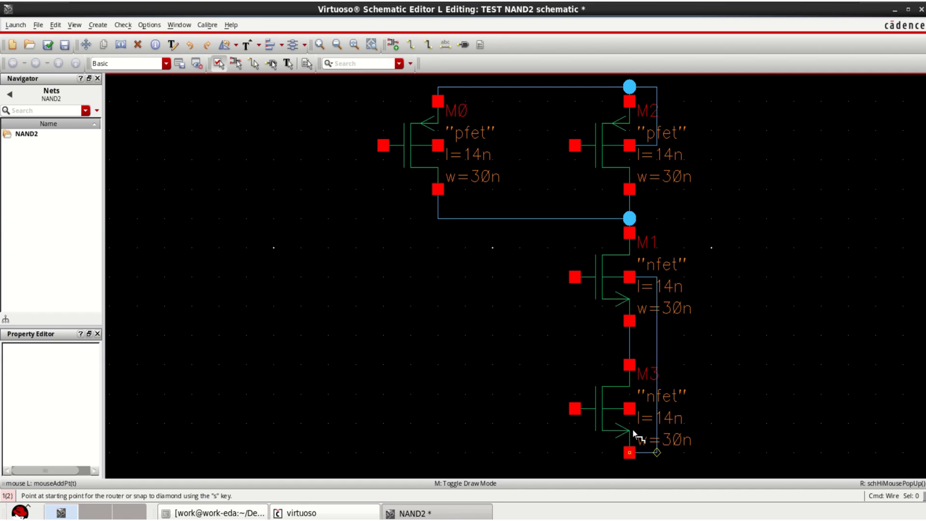
pyautogui.click(630, 409)
pyautogui.click(657, 408)
# Wire the left pfet's gate to the upper nfet's gate, and the right pfet's gate to the lower nfet's gate
pyautogui.click(383, 145)
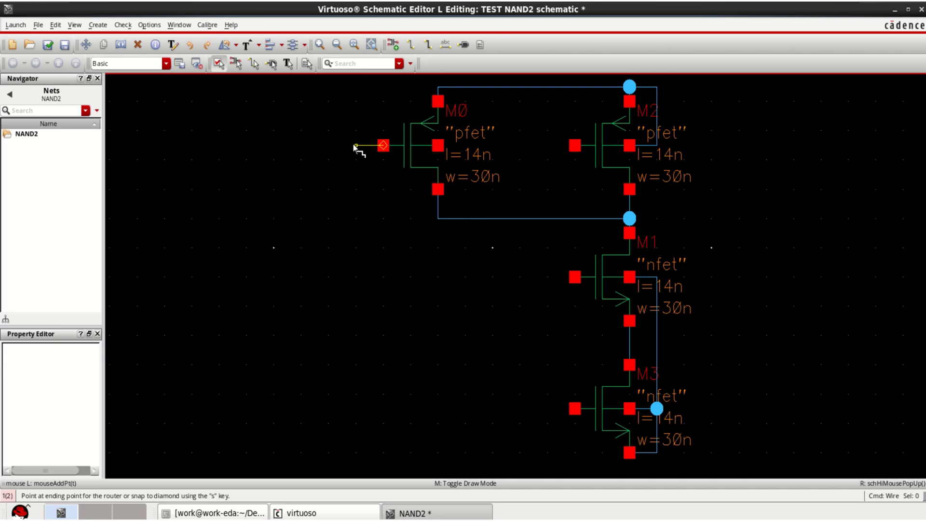
pyautogui.click(574, 277)
pyautogui.click(575, 145)
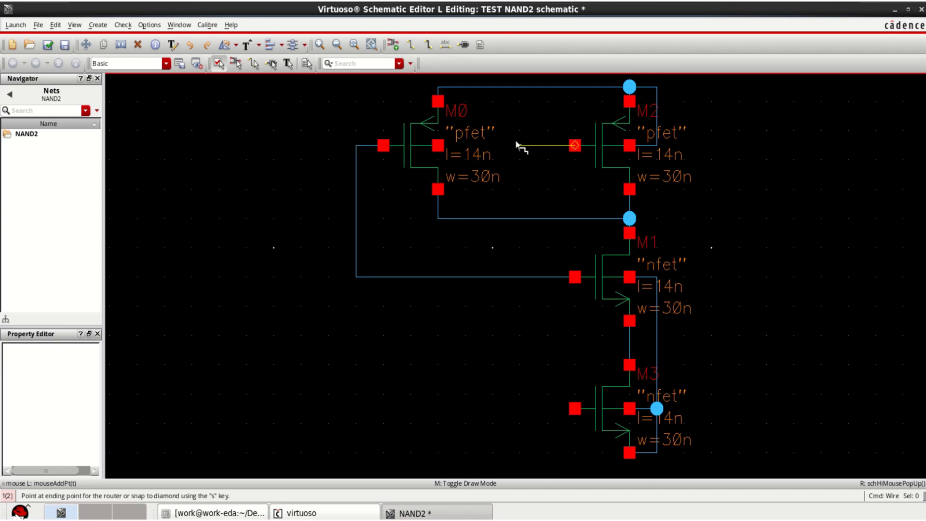
pyautogui.click(577, 410)
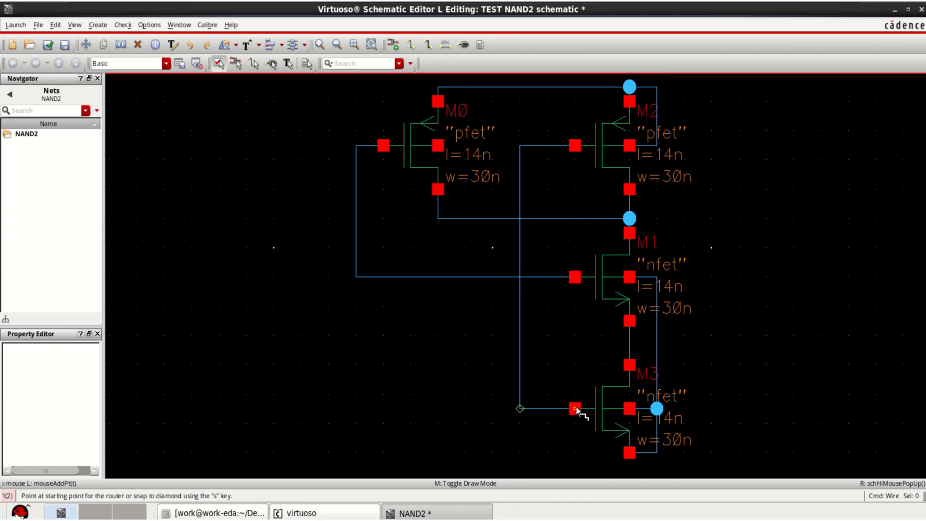
# Create input pins A and B, placing A level with the upper nfet's gate and B level with the lower one's
pyautogui.click(464, 44)
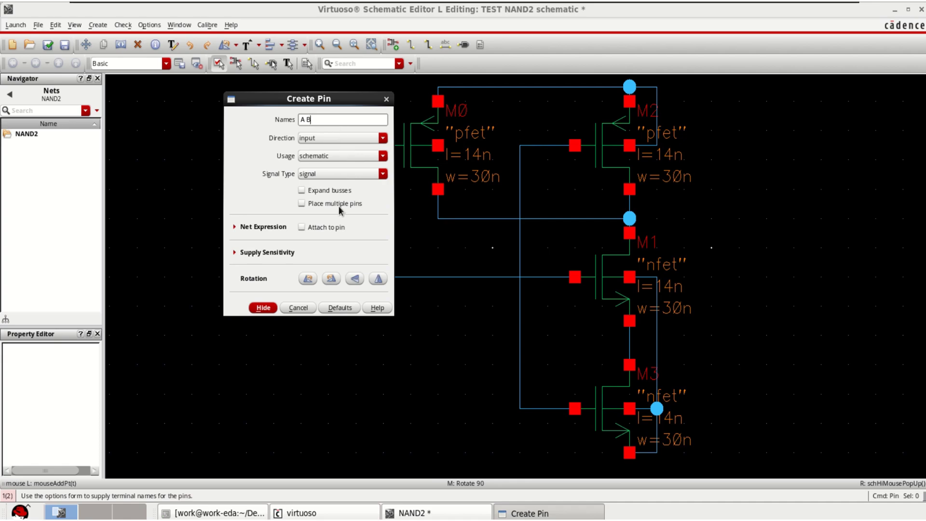
pyautogui.click(263, 307)
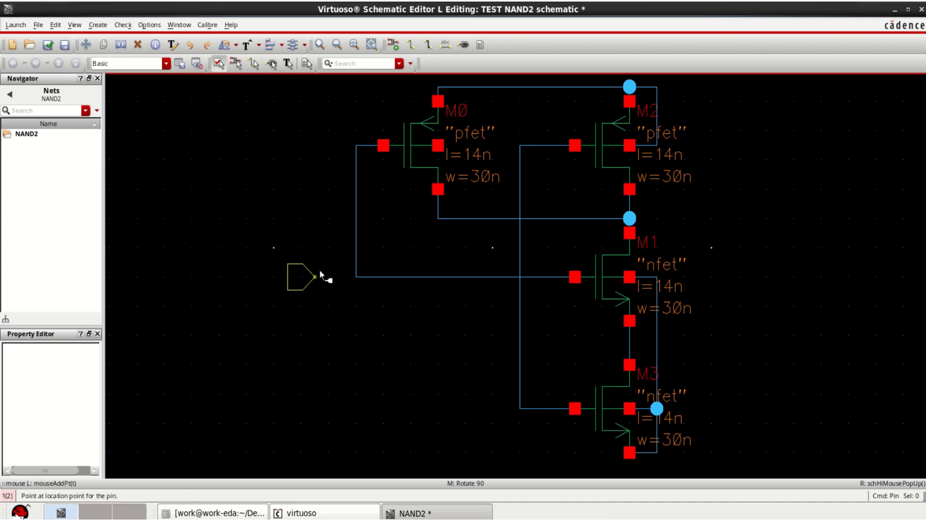
pyautogui.click(266, 276)
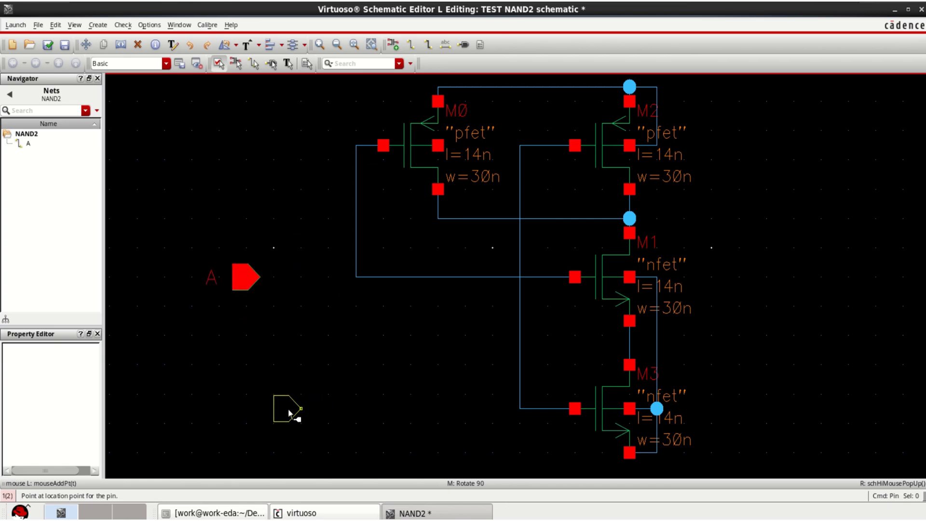
pyautogui.click(255, 409)
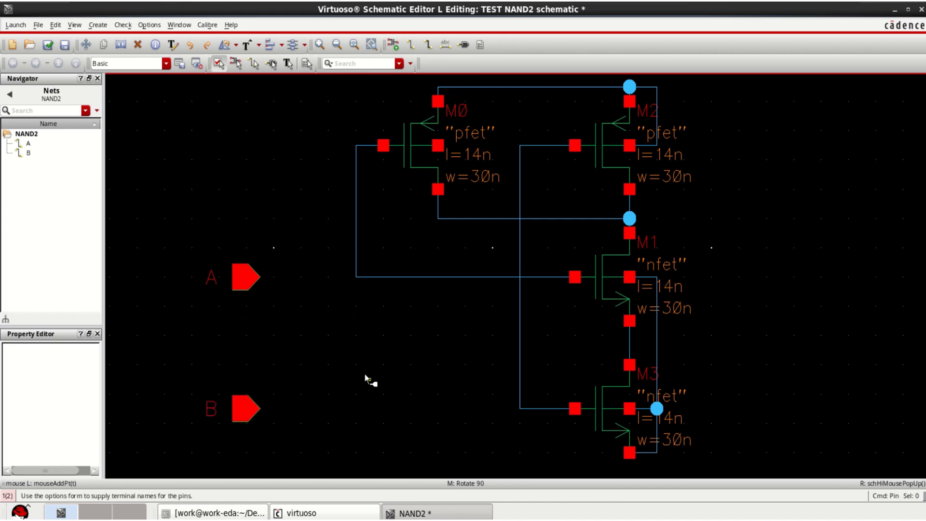
# Create an output pin named Vout beside the junction of the right pfet and the upper nfet
pyautogui.press('Escape')
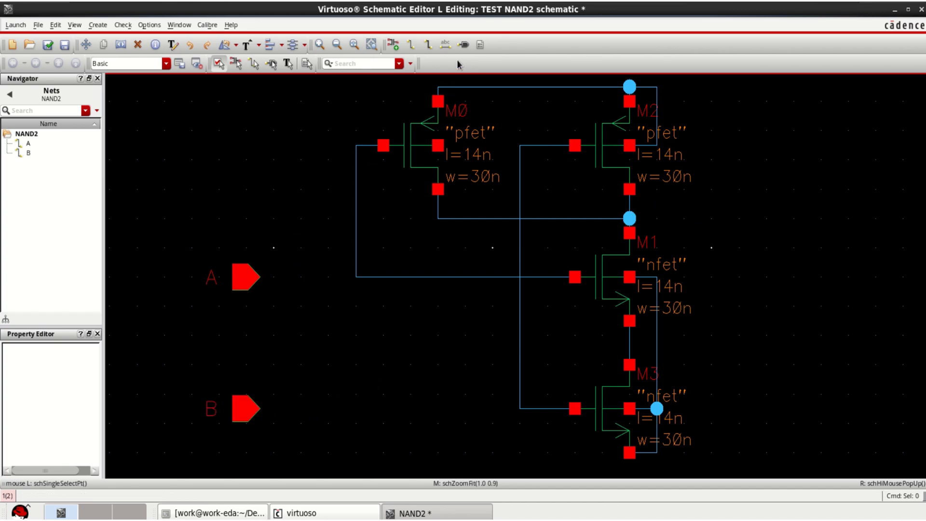
pyautogui.click(463, 45)
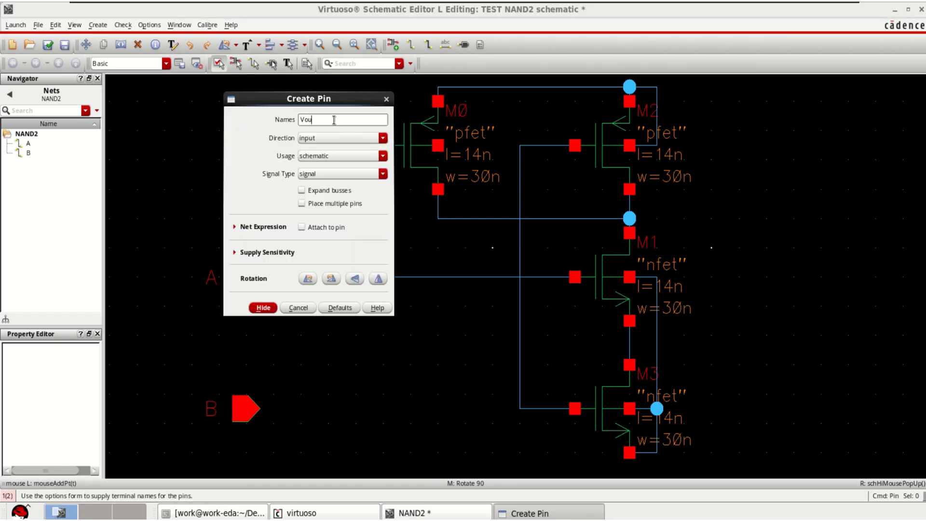
pyautogui.click(337, 139)
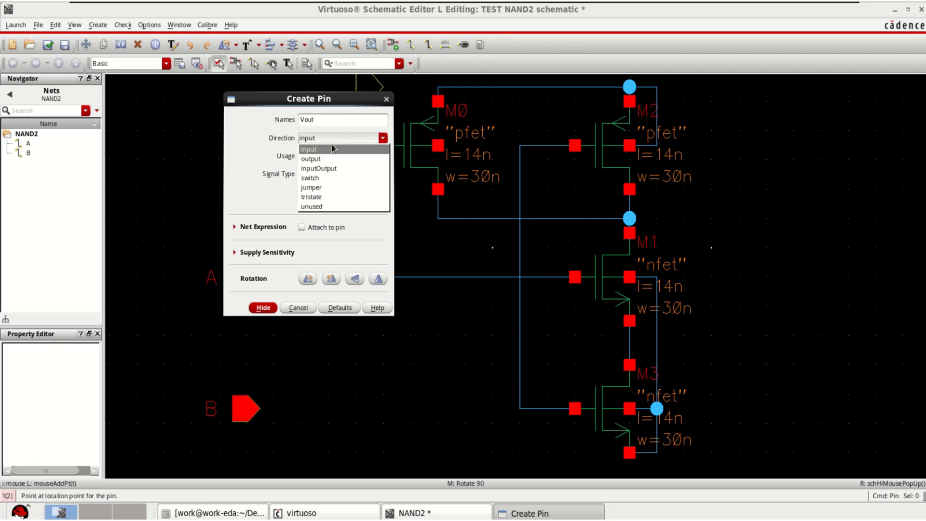
pyautogui.click(316, 150)
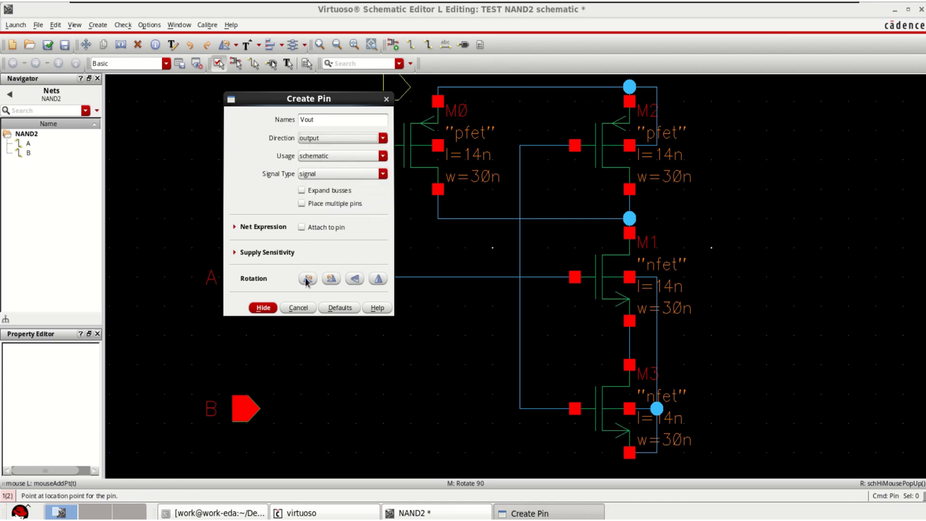
pyautogui.click(262, 308)
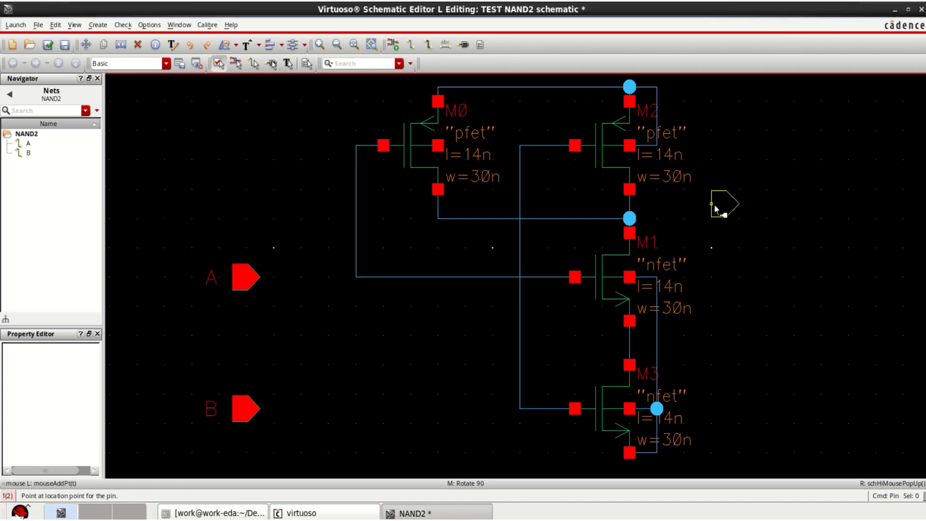
pyautogui.click(728, 204)
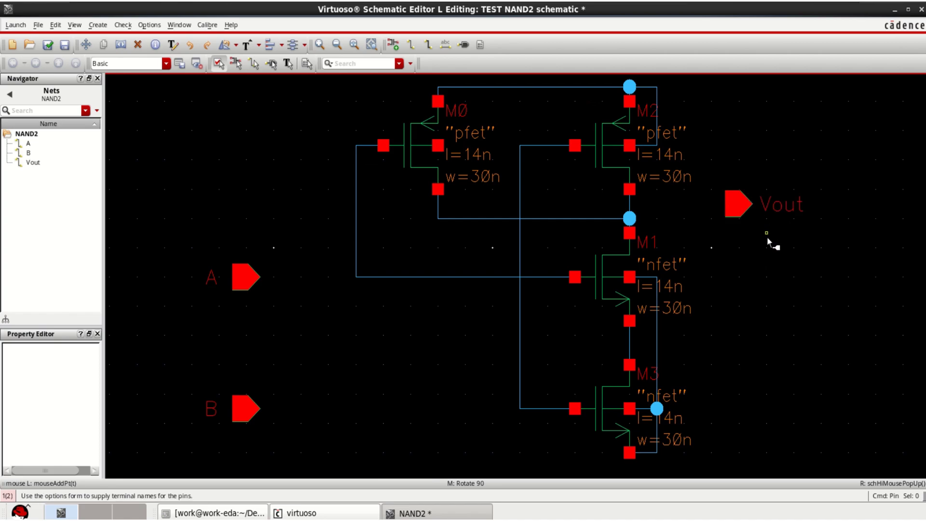
pyautogui.press('Escape')
# Wire the Vout pin to the net joining the right pfet's drain and the upper nfet's drain
pyautogui.click(411, 44)
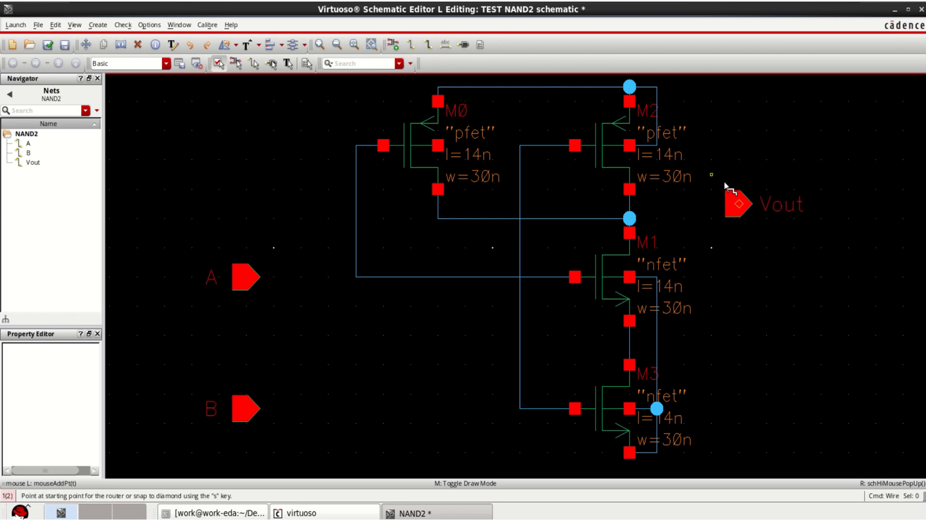
pyautogui.click(725, 205)
pyautogui.click(633, 206)
pyautogui.press('Escape')
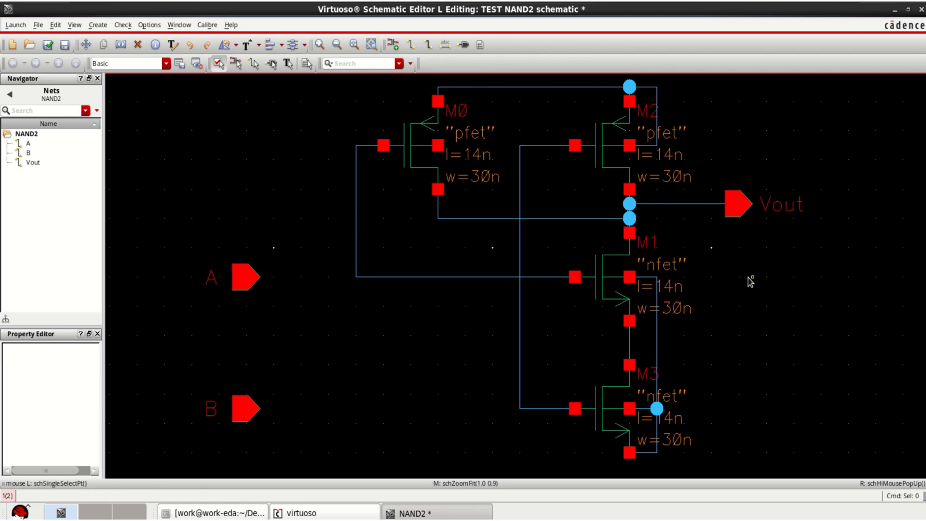
# Place a vdc source from analogLib above and to the right of the right pfet
pyautogui.scroll(-4, 749, 282)
pyautogui.scroll(3, 731, 280)
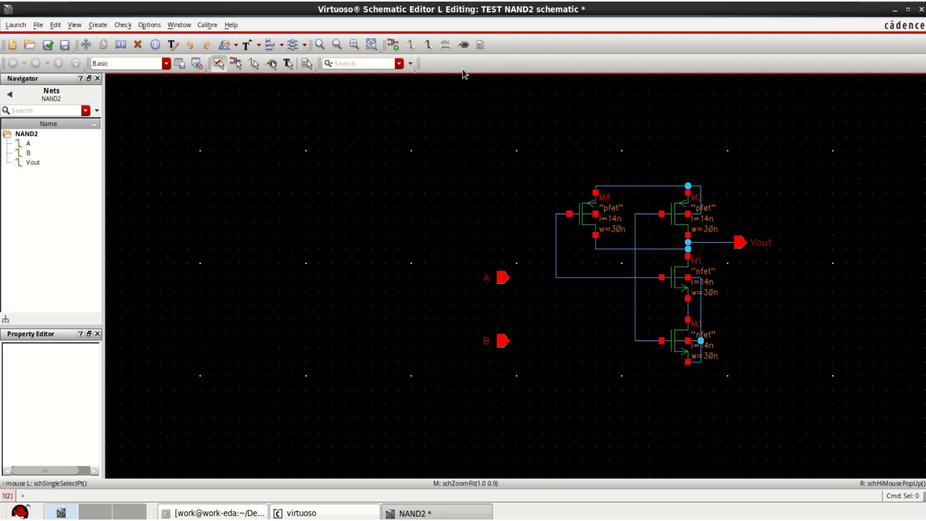
pyautogui.click(393, 44)
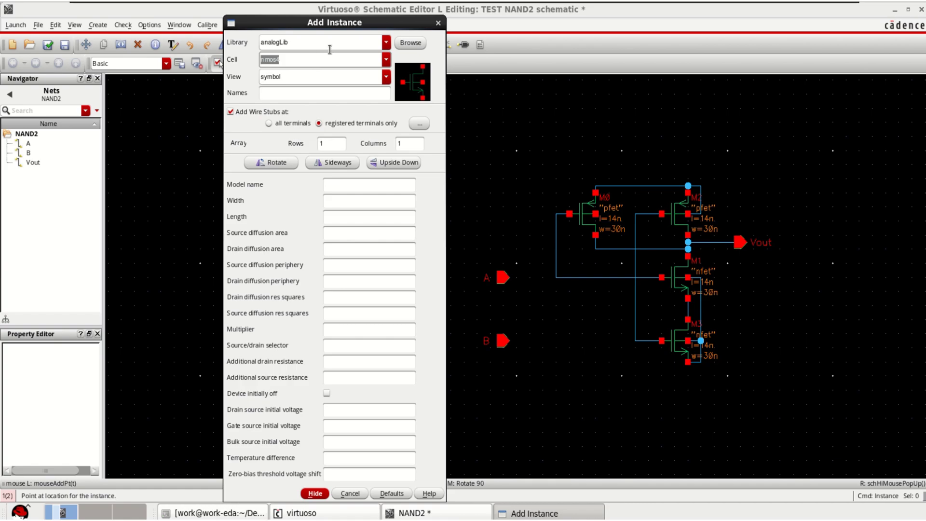
pyautogui.write('vdc')
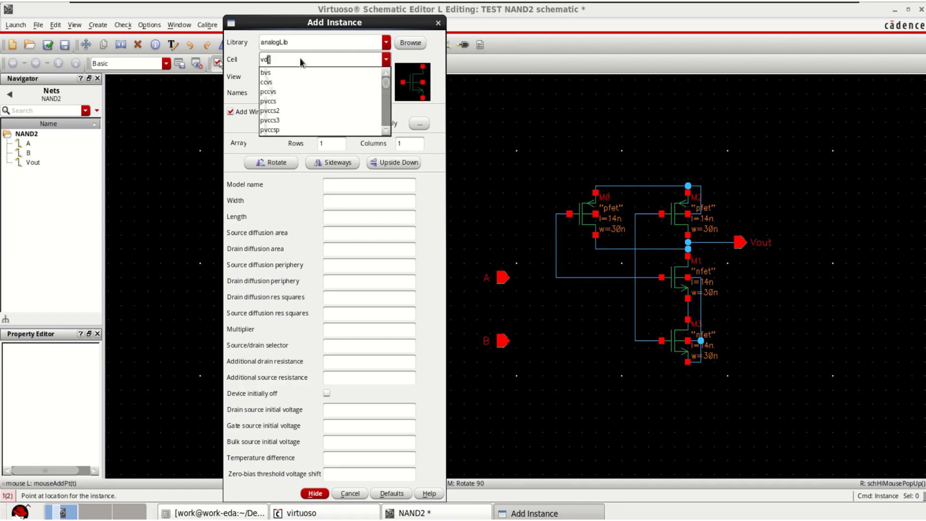
pyautogui.click(268, 72)
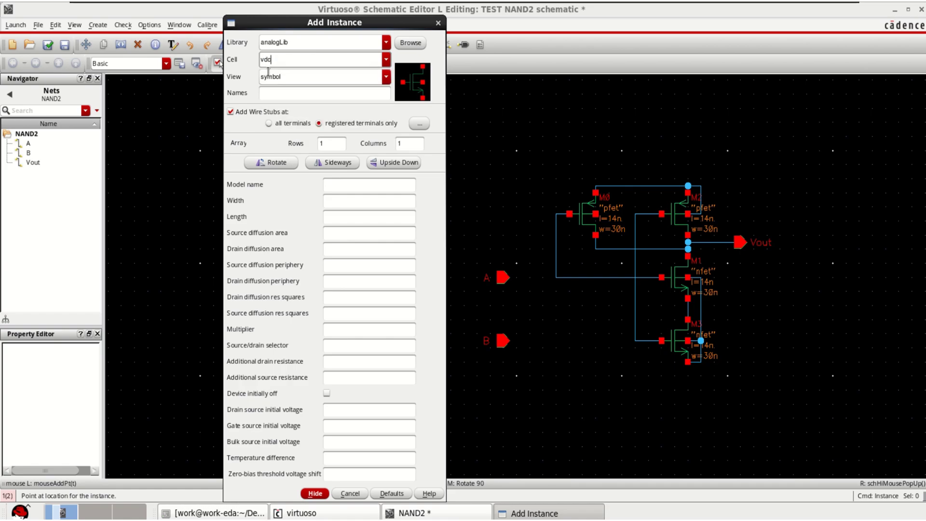
pyautogui.click(314, 494)
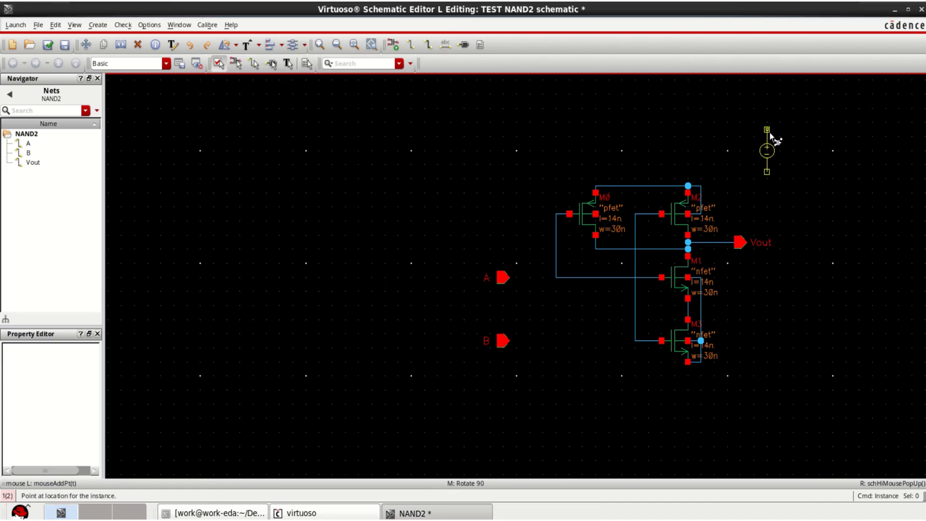
pyautogui.click(768, 164)
pyautogui.press('Escape')
# Place a gnd symbol from analogLib directly below the lower nfet's source
pyautogui.click(393, 45)
pyautogui.write('gn')
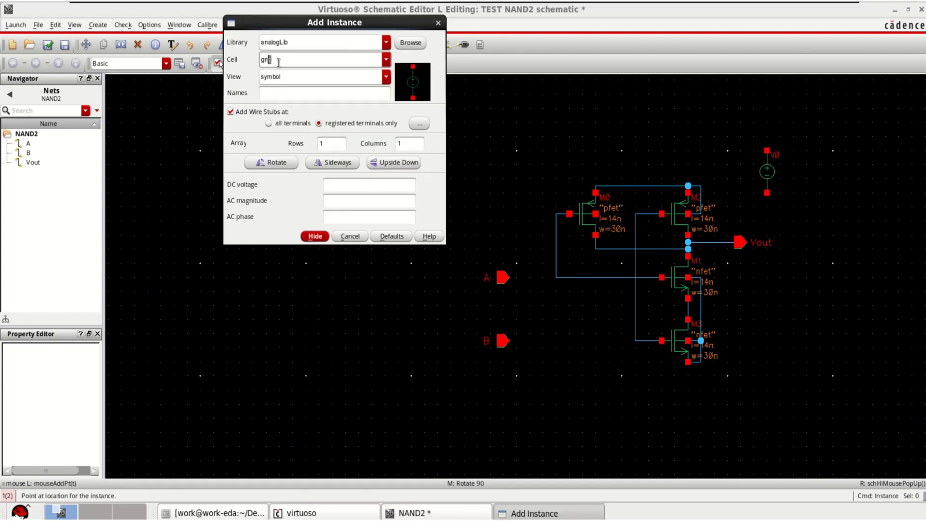
pyautogui.write('d')
pyautogui.click(313, 237)
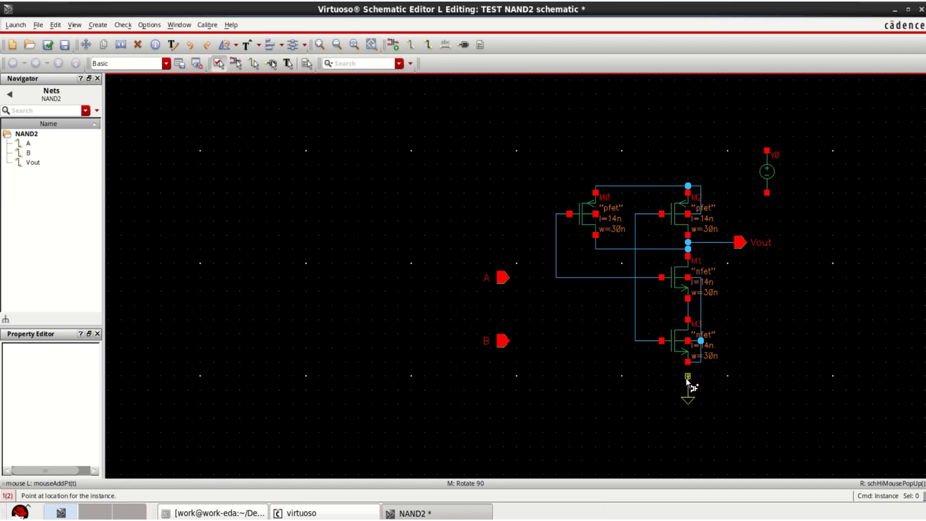
pyautogui.click(689, 381)
pyautogui.press('Escape')
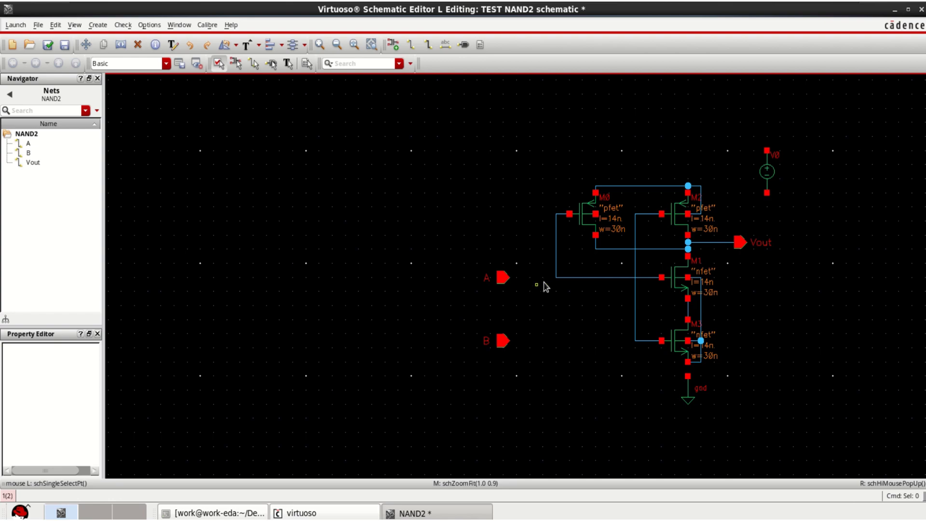
# Place two vpulse sources from analogLib, one beside and below pin A and one beside and below pin B
pyautogui.click(394, 44)
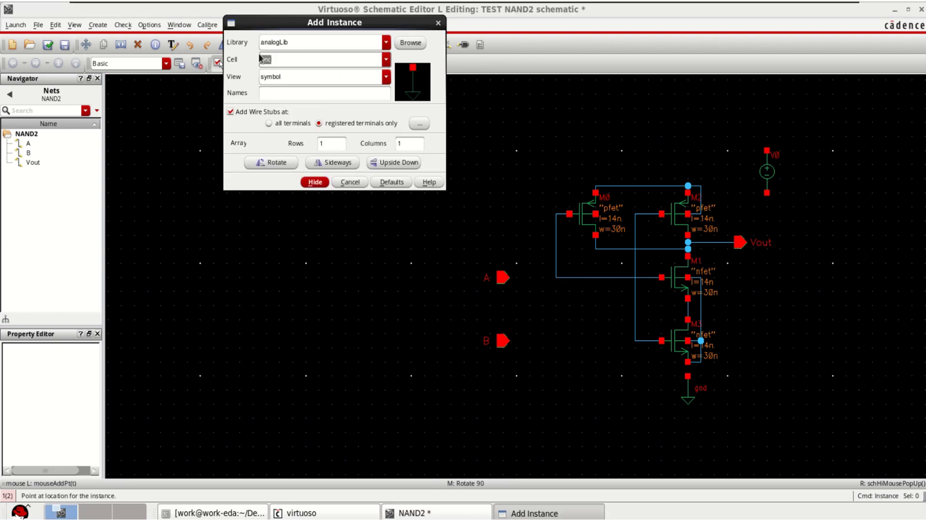
pyautogui.write('vpulse')
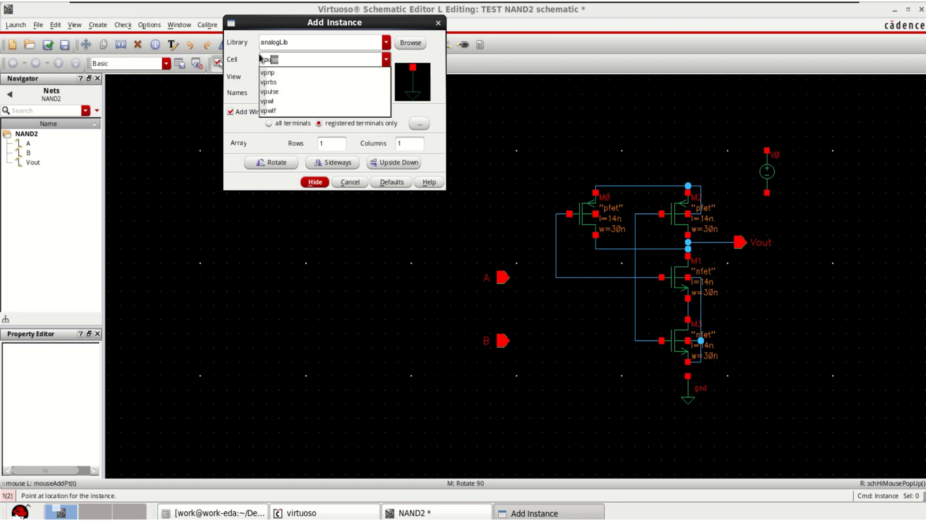
pyautogui.click(272, 75)
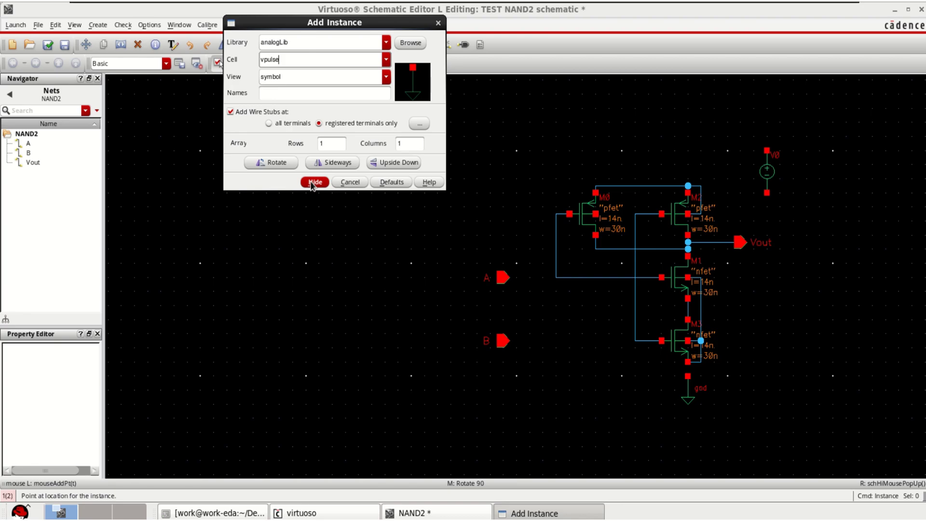
pyautogui.click(314, 183)
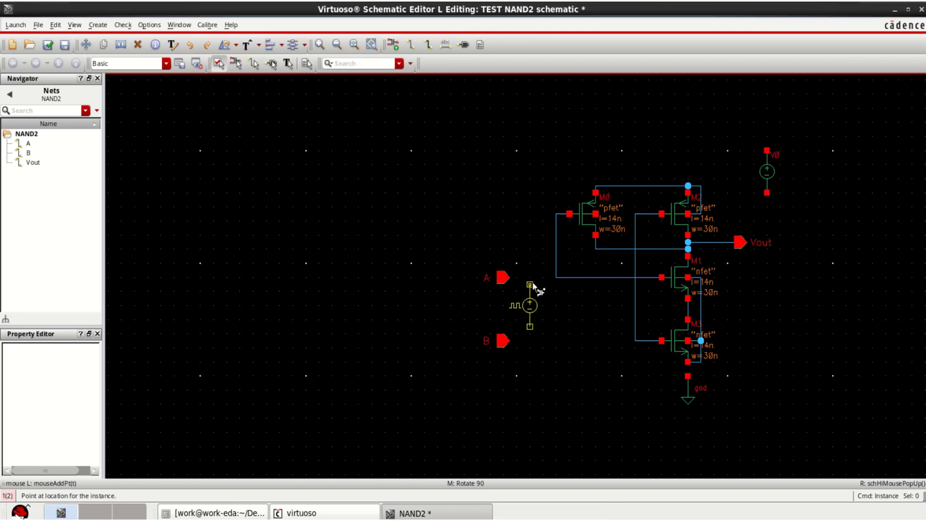
pyautogui.click(532, 285)
pyautogui.click(537, 362)
pyautogui.press('Escape')
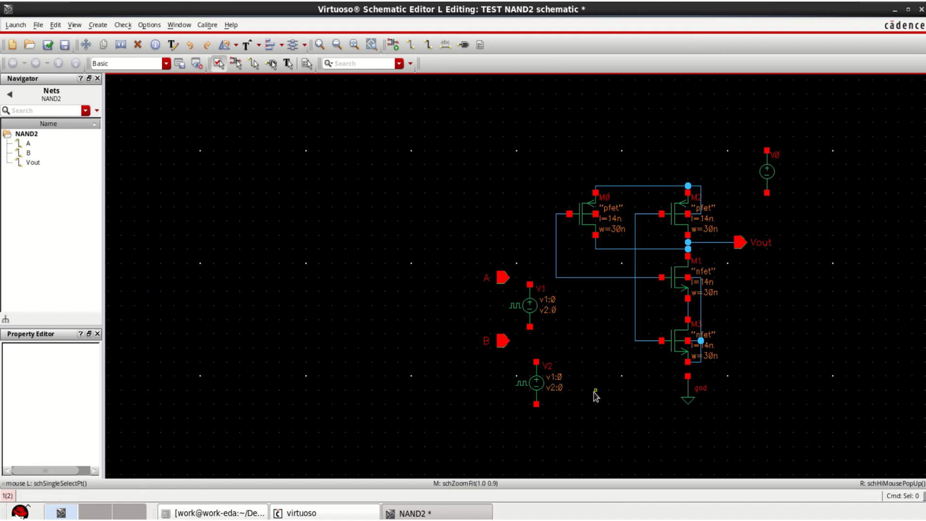
# Try wiring pin A straight across to the upper nfet's gate net, and delete that wire segment
pyautogui.middleClick(696, 419)
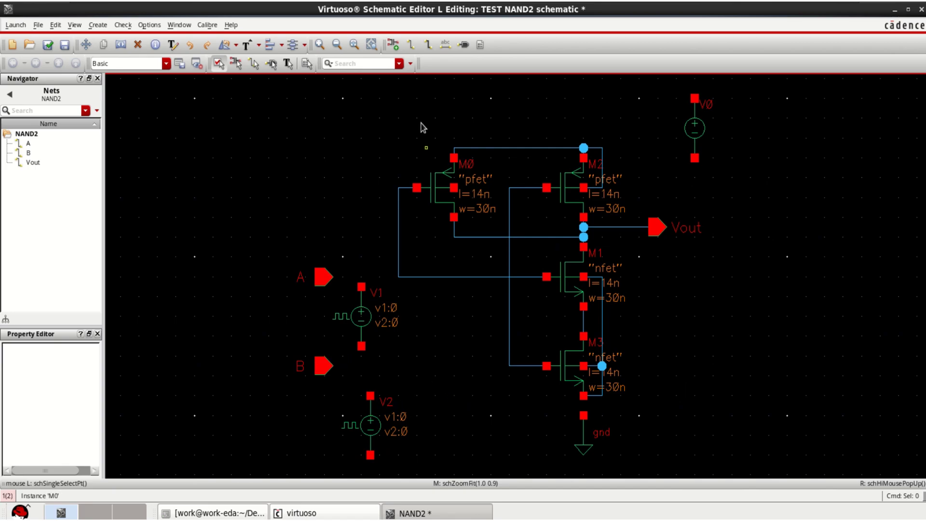
pyautogui.click(411, 44)
pyautogui.click(398, 276)
pyautogui.click(325, 277)
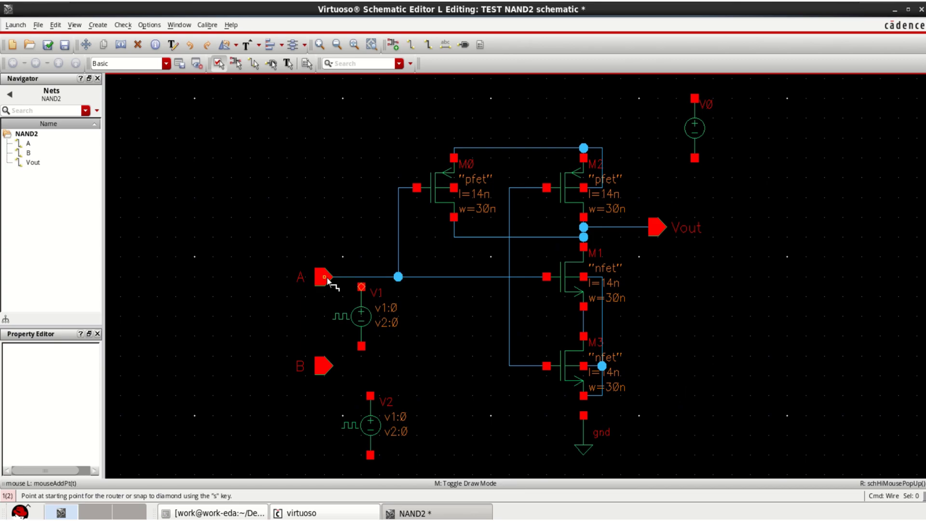
pyautogui.press('Escape')
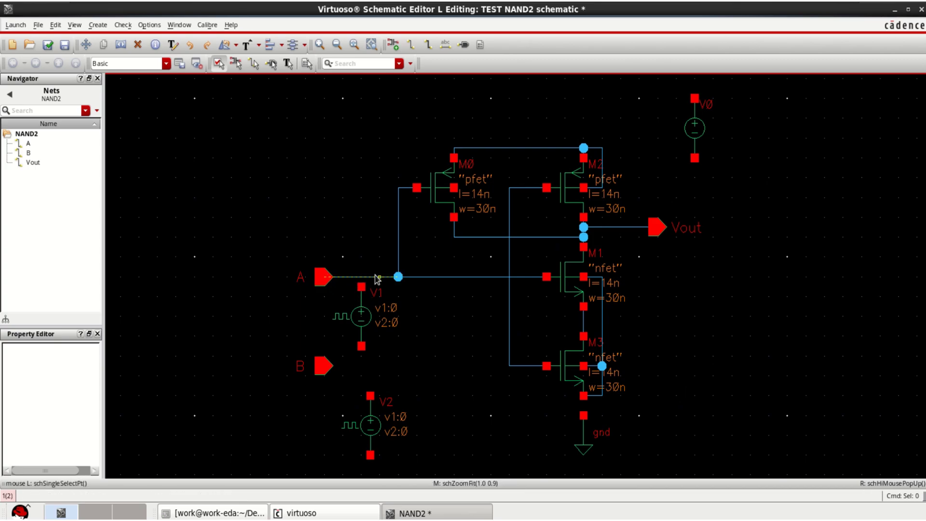
pyautogui.click(375, 275)
pyautogui.press('Delete')
# Move pin A and its pulse source up together so that pin A is level with the left pfet's gate
pyautogui.moveTo(287, 237); pyautogui.dragTo(381, 358)
pyautogui.press('s')
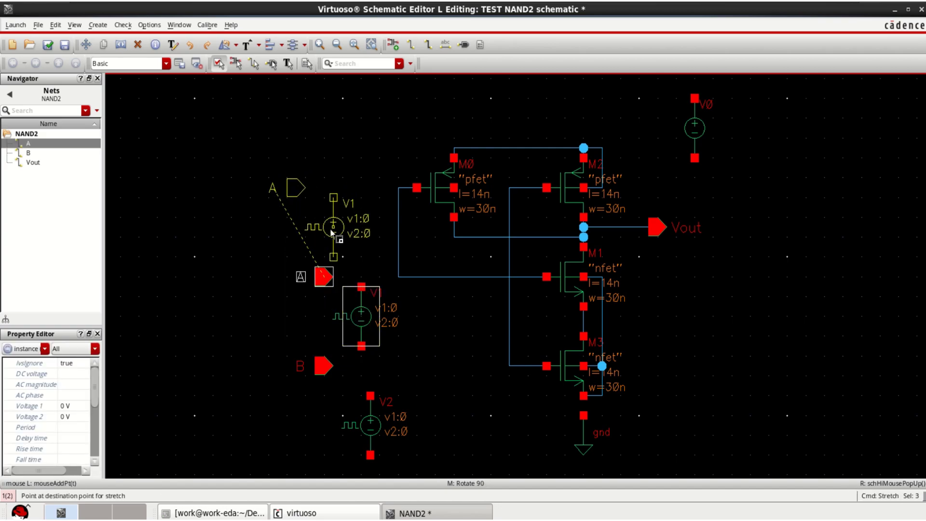
pyautogui.click(332, 232)
pyautogui.click(297, 142)
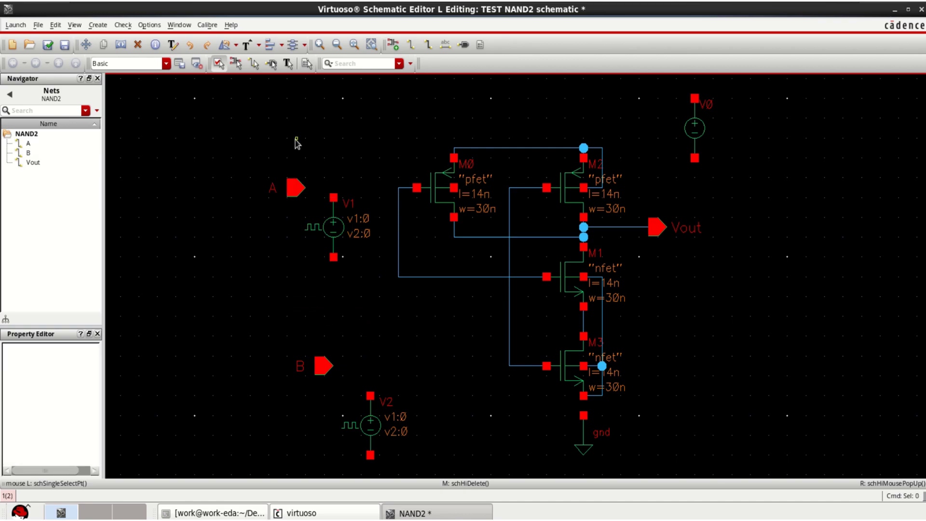
# Wire pin A to the left pfet's gate net, and connect its pulse source's positive terminal to that wire
pyautogui.click(411, 44)
pyautogui.click(398, 187)
pyautogui.click(303, 192)
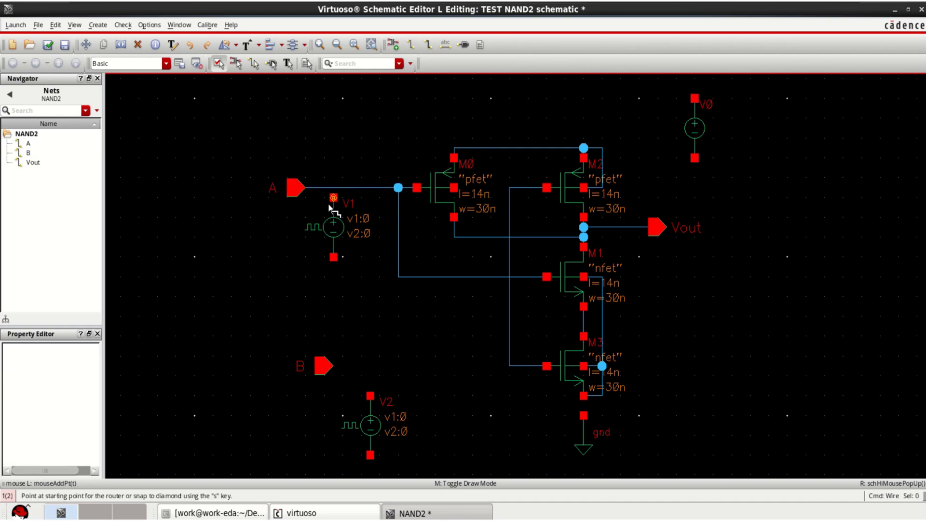
pyautogui.click(333, 198)
pyautogui.click(334, 189)
# Wire pin B to the lower nfet's gate net, and connect its pulse source's positive terminal to that wire
pyautogui.click(509, 366)
pyautogui.click(333, 366)
pyautogui.press('Escape')
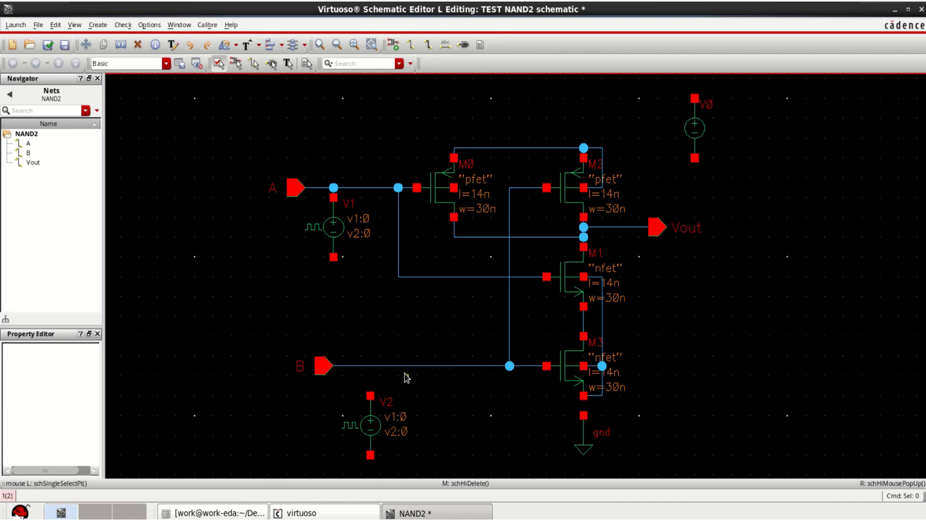
pyautogui.click(427, 48)
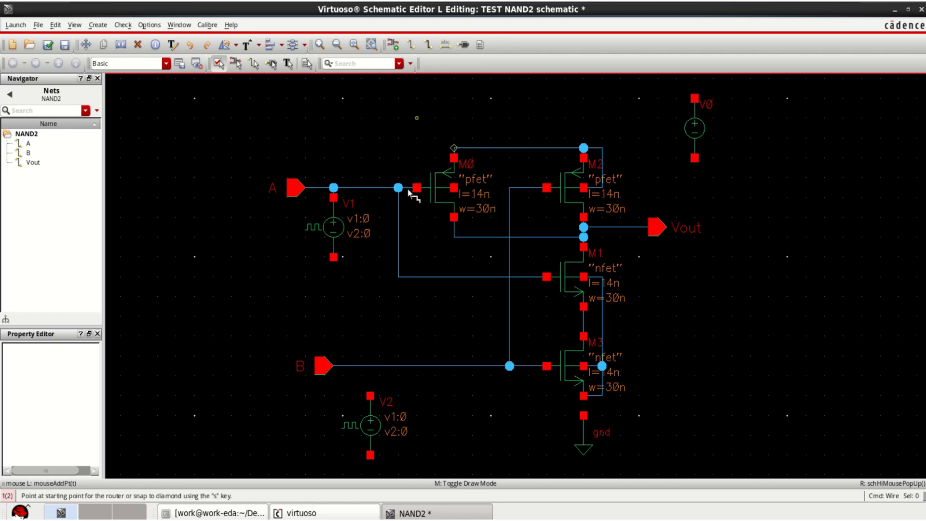
pyautogui.click(371, 396)
pyautogui.click(370, 366)
pyautogui.press('Escape')
# Wire the vdc source's positive terminal to the net joining the two pfet sources
pyautogui.press('f')
pyautogui.press('w')
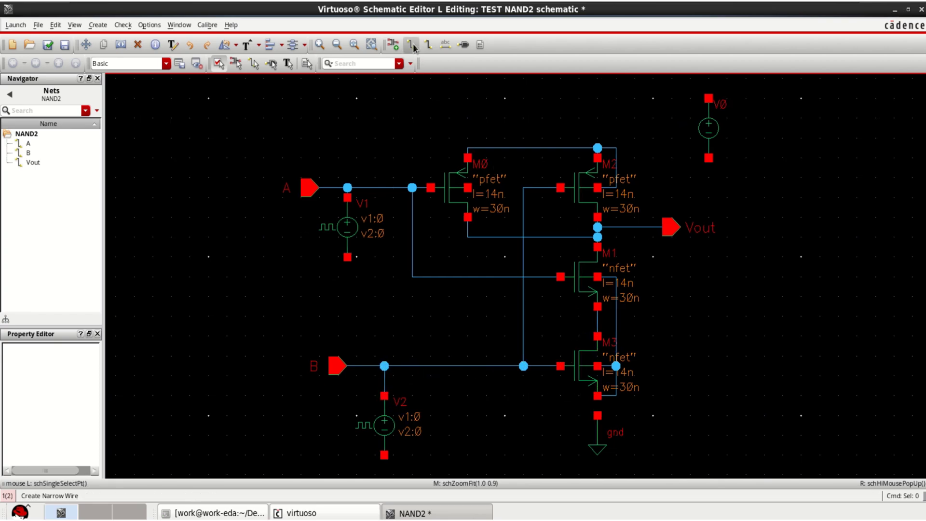
pyautogui.click(708, 98)
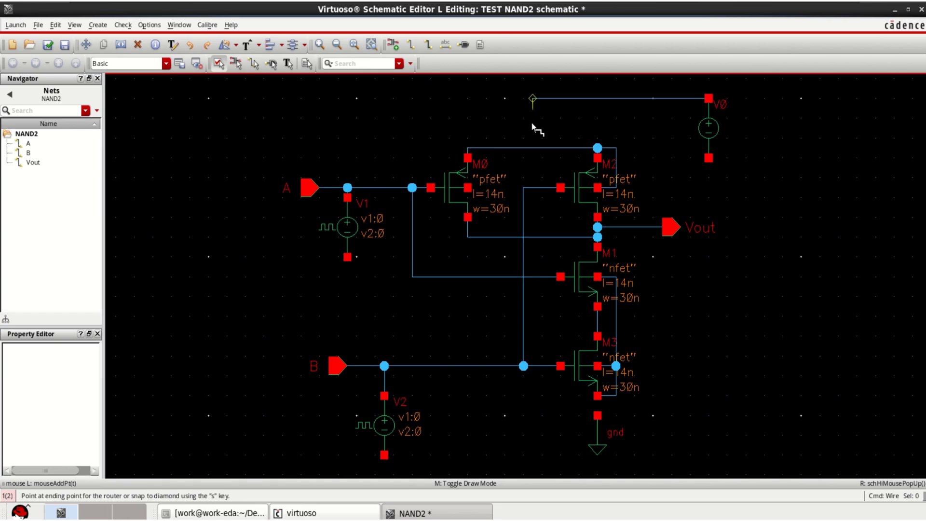
pyautogui.click(533, 148)
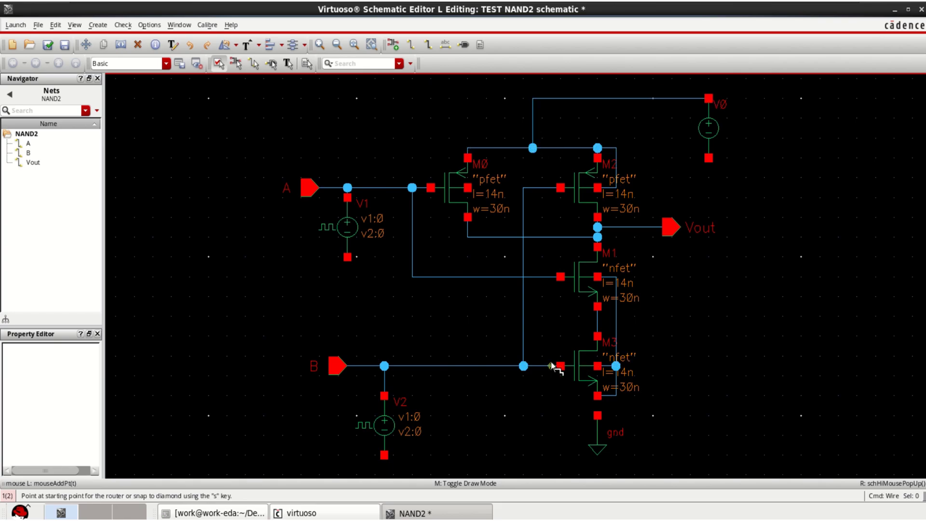
pyautogui.press('Escape')
# Copy the gnd symbol to just below the negative terminal of pin A's pulse source
pyautogui.click(597, 438)
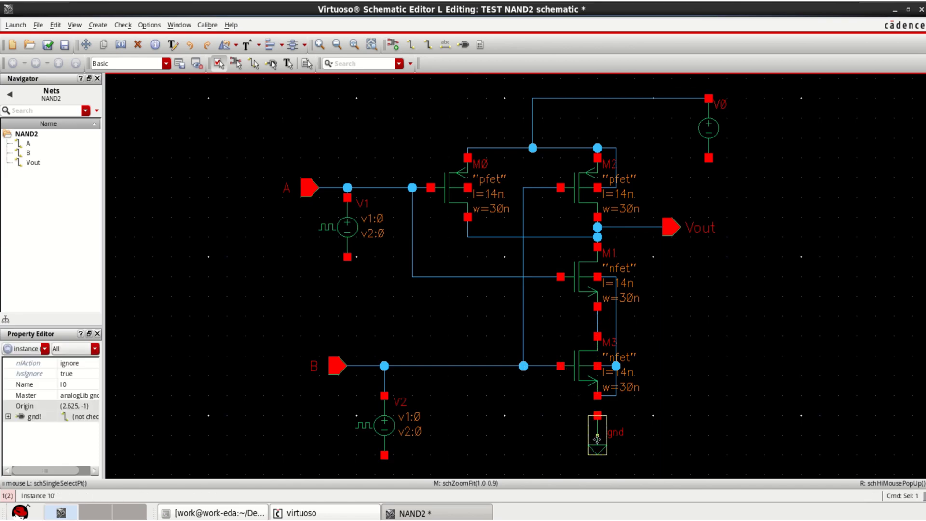
pyautogui.press('c')
pyautogui.click(598, 439)
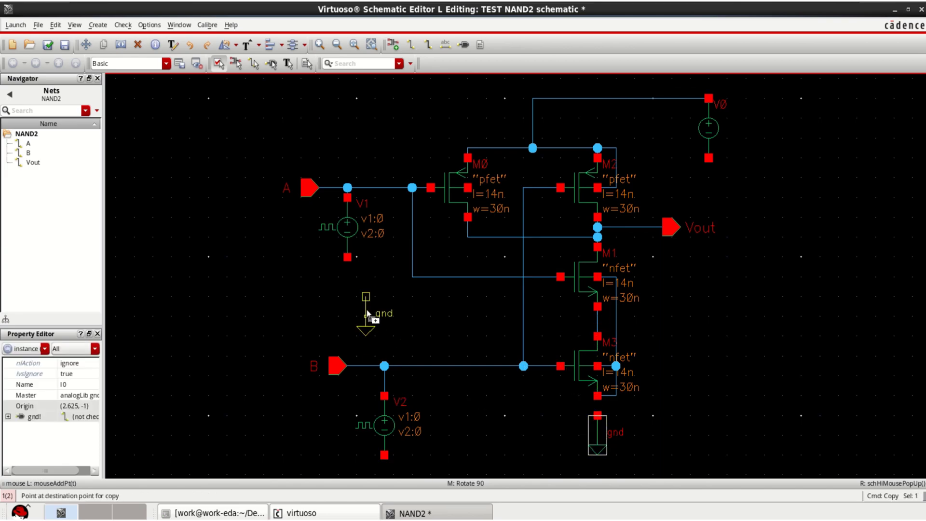
pyautogui.click(348, 290)
pyautogui.press('Escape')
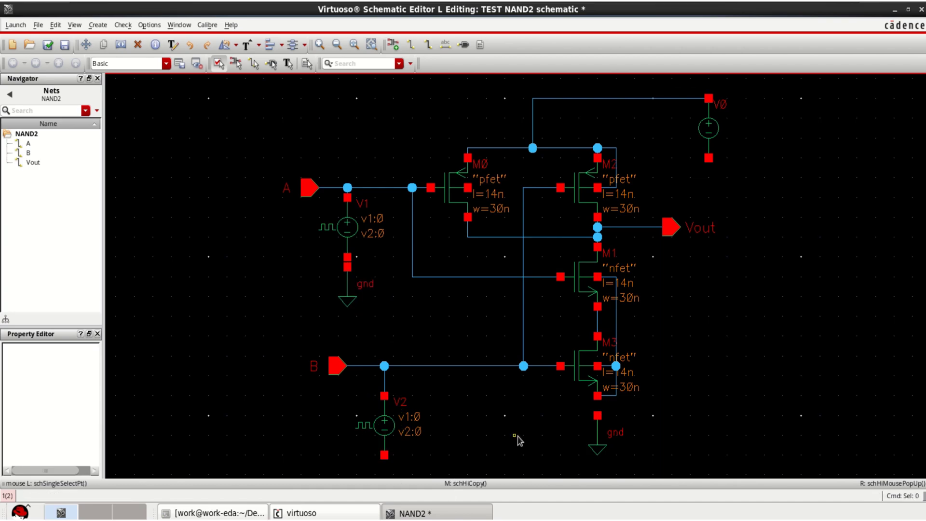
# Copy the gnd symbol from below the lower nfet to just below the negative terminal of pin B's pulse source
pyautogui.keyDown('ctrl'); pyautogui.scroll(-1, 518, 440); pyautogui.keyUp('ctrl')
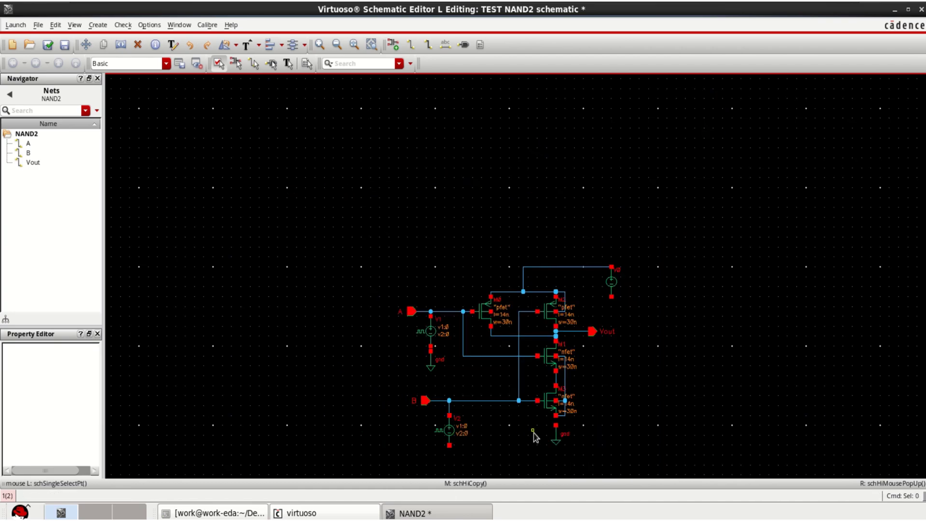
pyautogui.scroll(-1, 534, 438)
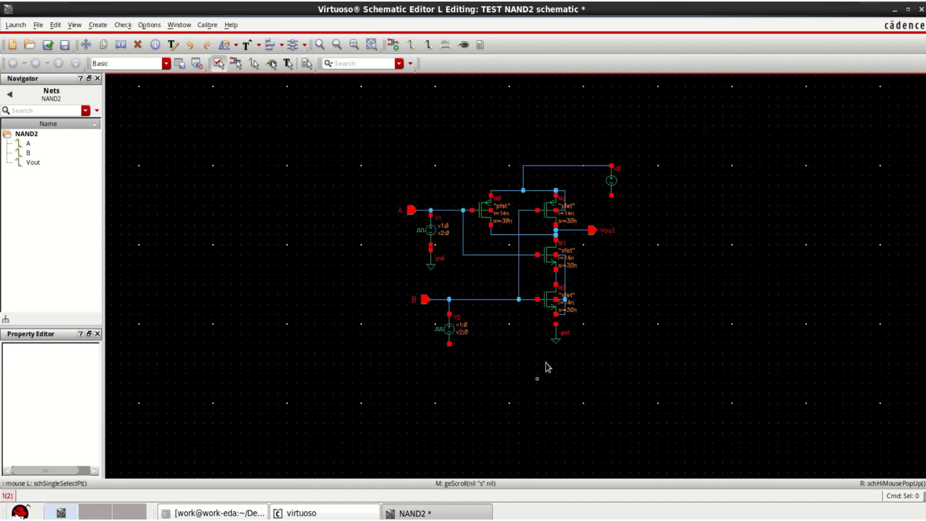
pyautogui.click(554, 334)
pyautogui.press('c')
pyautogui.click(557, 335)
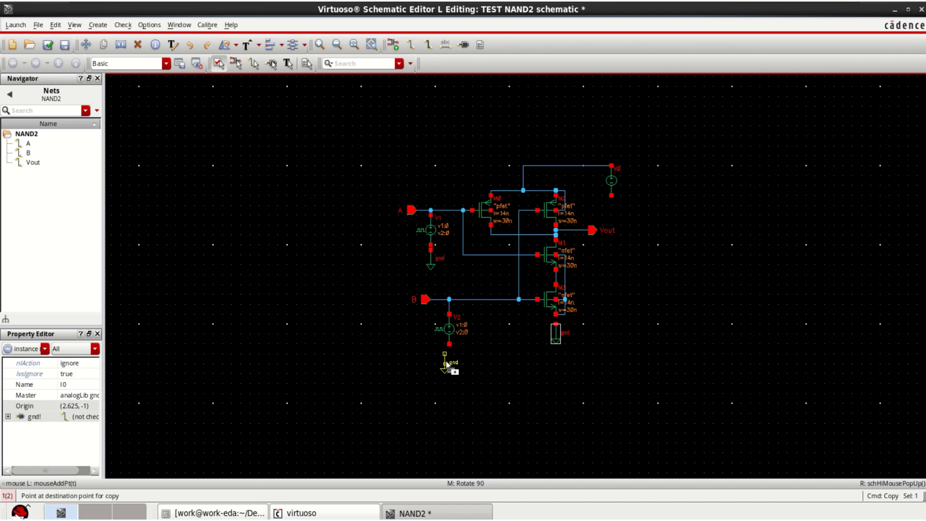
pyautogui.click(449, 365)
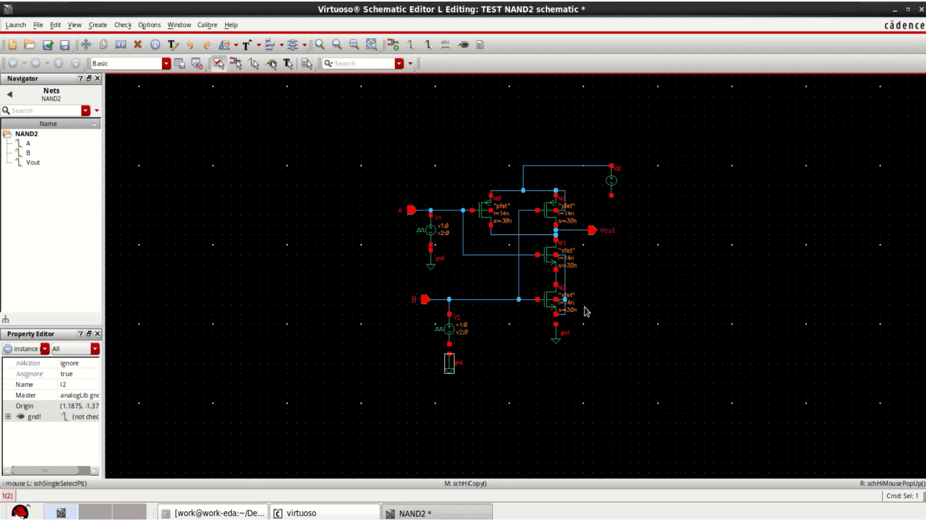
# Copy the gnd symbol to the free area beside the vdc source's negative terminal
pyautogui.middleClick(459, 371)
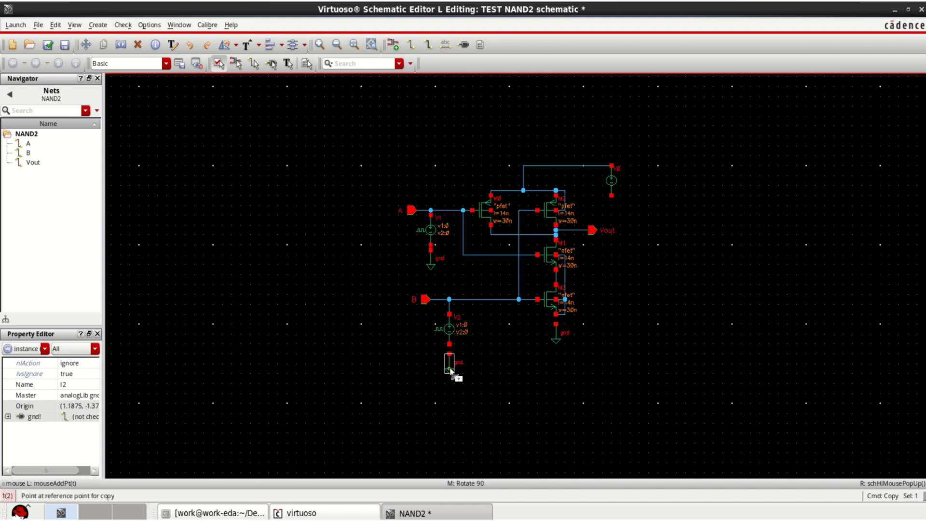
pyautogui.click(638, 210)
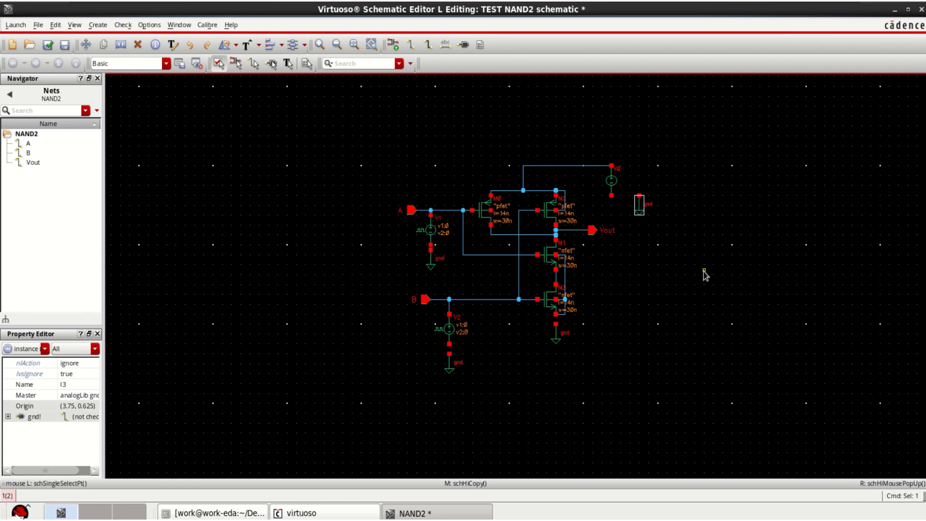
pyautogui.press('f')
pyautogui.click(713, 316)
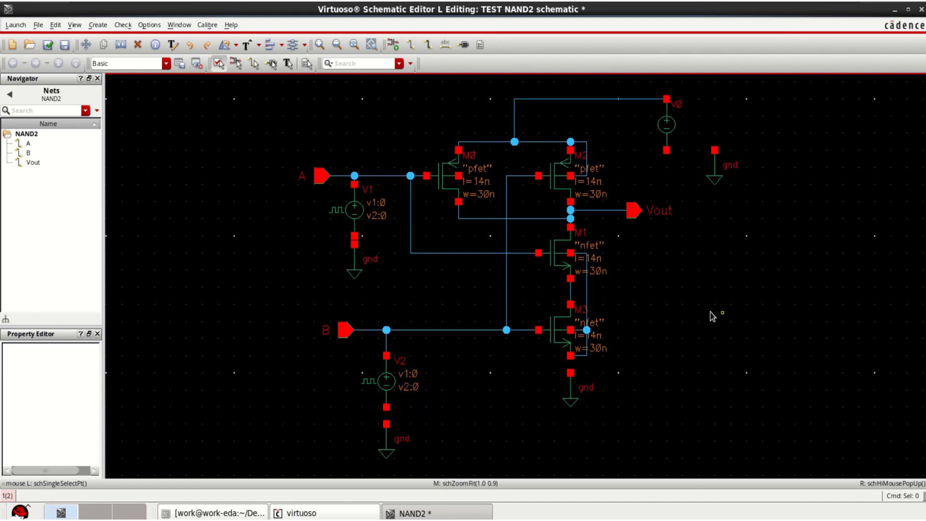
# Wire the gnd symbols to the vdc source's negative terminal, the lower nfet's source and pin B's pulse source
pyautogui.click(411, 45)
pyautogui.click(715, 150)
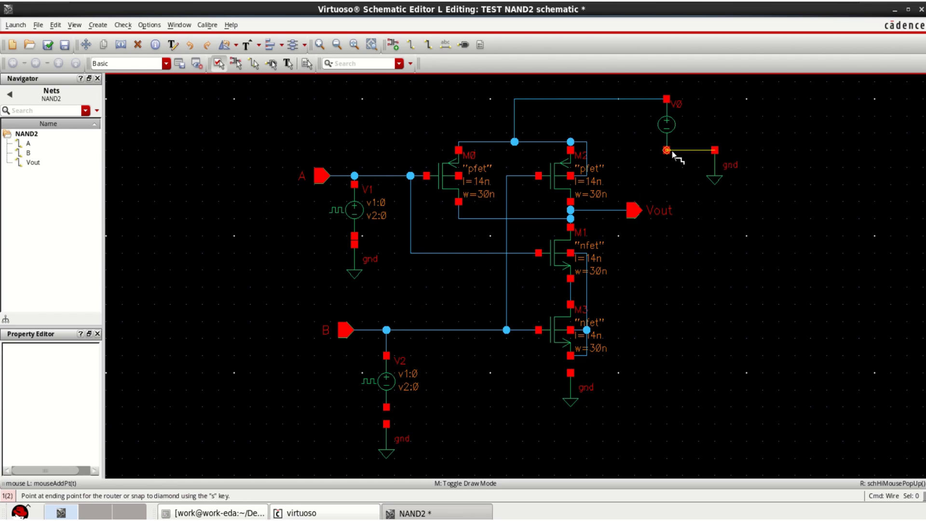
pyautogui.click(666, 150)
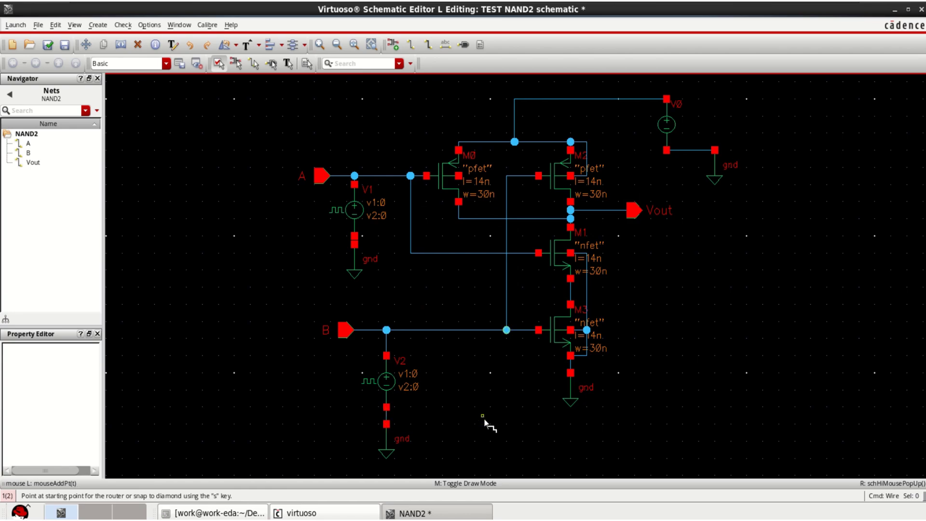
pyautogui.press('Escape')
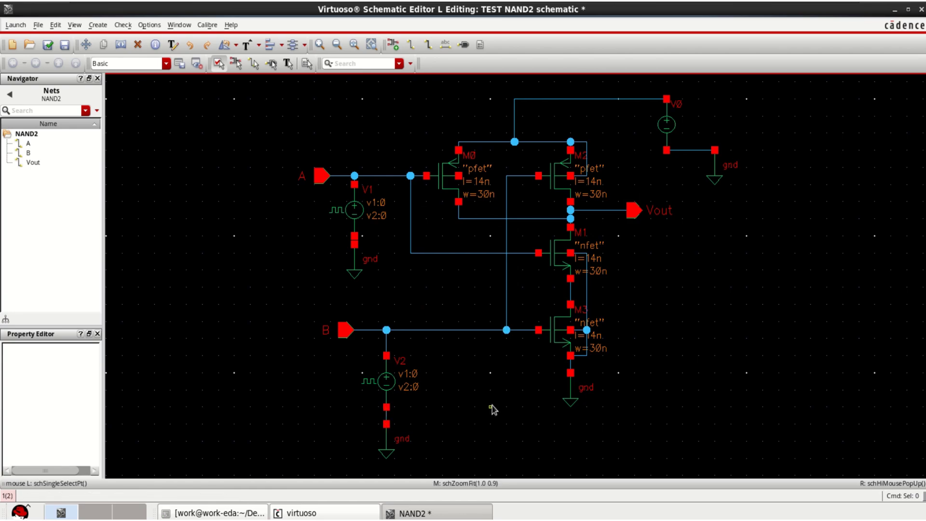
# Set the vdc source's DC voltage to 1 V
pyautogui.click(668, 124)
pyautogui.press('q')
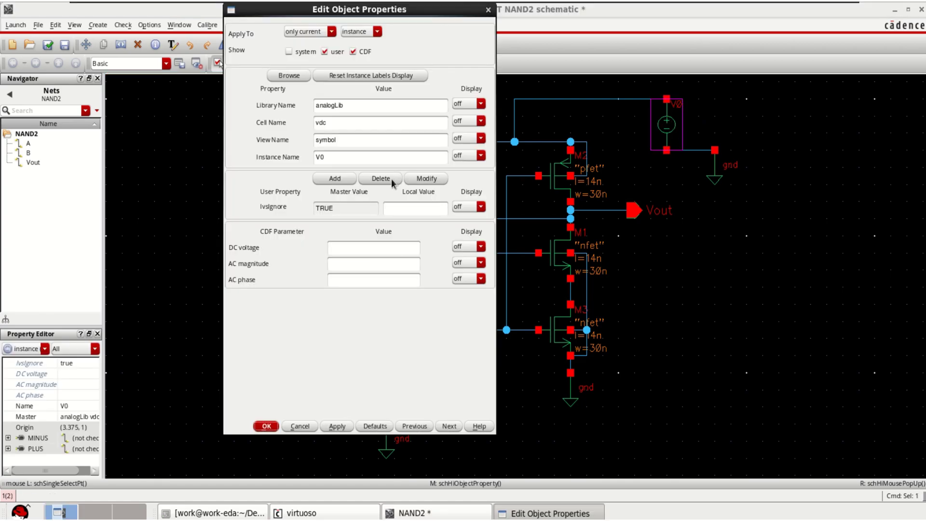
pyautogui.click(397, 248)
pyautogui.click(267, 427)
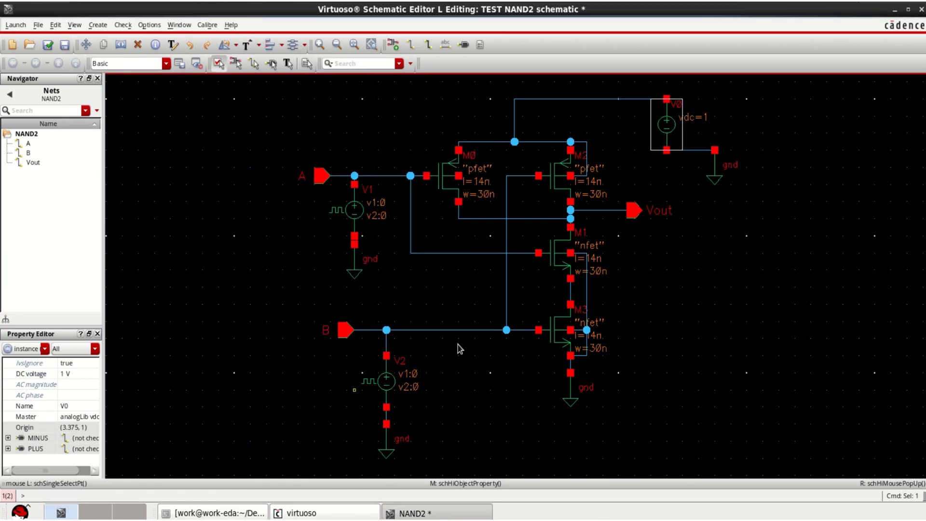
# Edit the properties of pin A's pulse source, setting Voltage 2 to 1 V and the period to 100p
pyautogui.click(359, 216)
pyautogui.press('q')
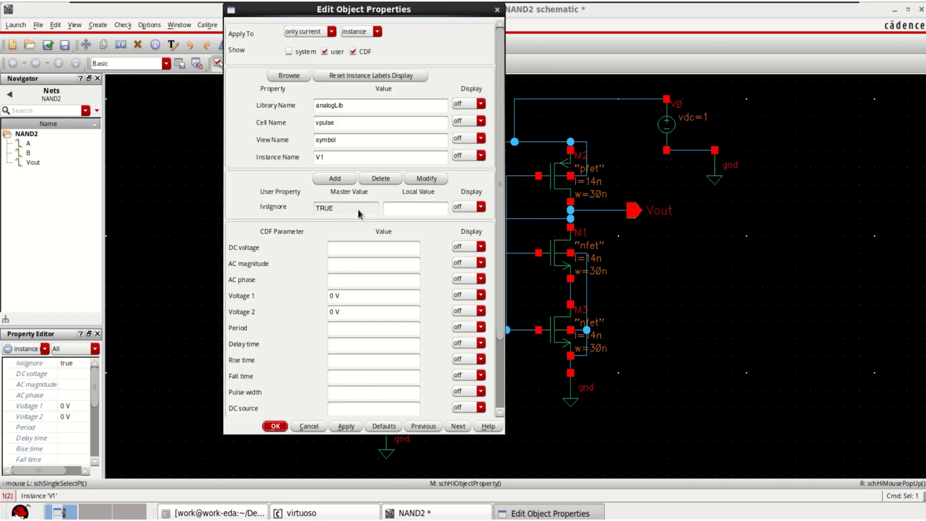
pyautogui.moveTo(335, 314); pyautogui.dragTo(326, 314)
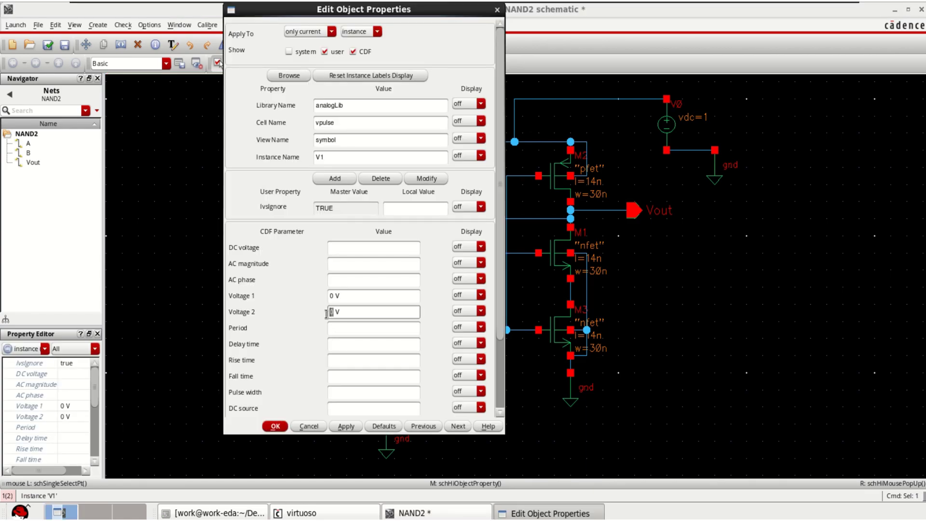
pyautogui.write('1')
pyautogui.press('Tab')
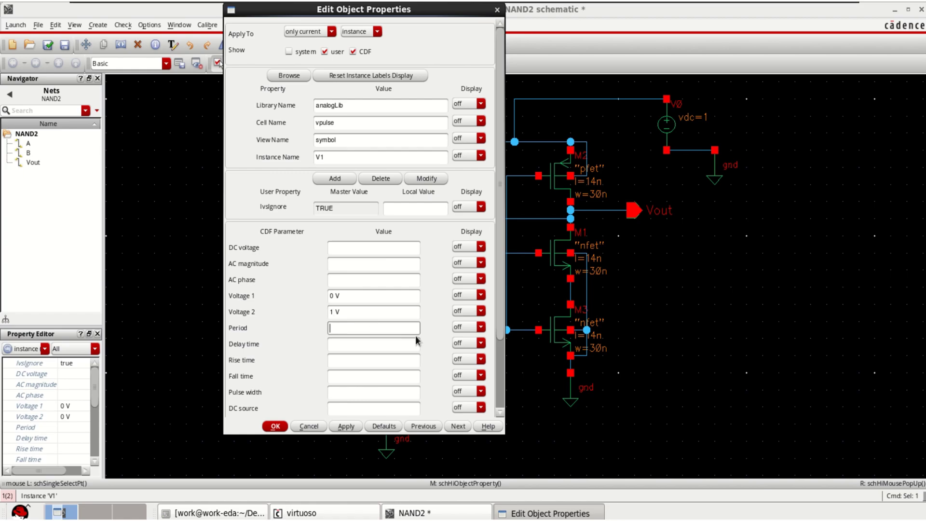
pyautogui.write('100p')
# Set rise and fall times of 10p and a pulse width of 50 for pin A's pulse source, and apply the properties
pyautogui.click(348, 361)
pyautogui.write('10p')
pyautogui.click(346, 374)
pyautogui.write('10p')
pyautogui.click(348, 392)
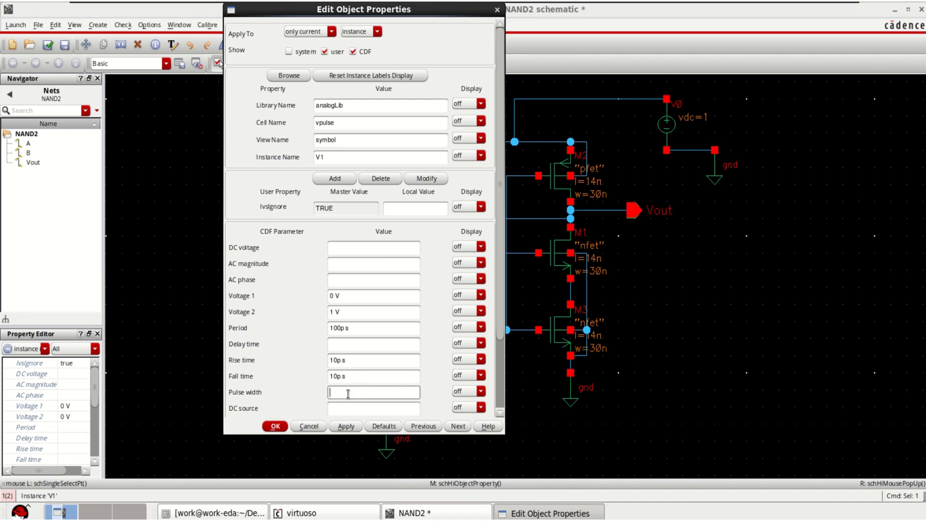
pyautogui.write('50')
pyautogui.click(346, 427)
pyautogui.click(275, 427)
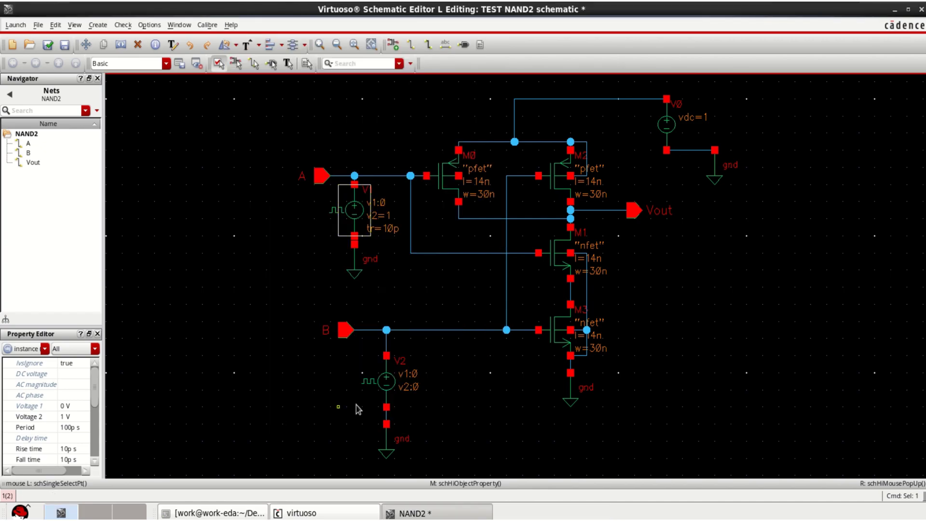
# Edit the properties of pin B's pulse source, setting Voltage 2 to 1 V and the period to 200p
pyautogui.click(443, 406)
pyautogui.click(393, 389)
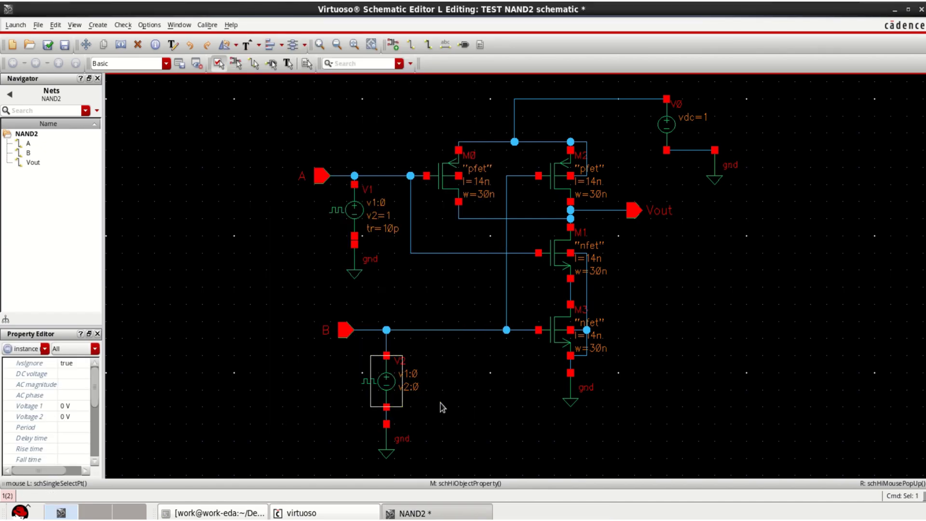
pyautogui.press('q')
pyautogui.click(331, 312)
pyautogui.write('1 V')
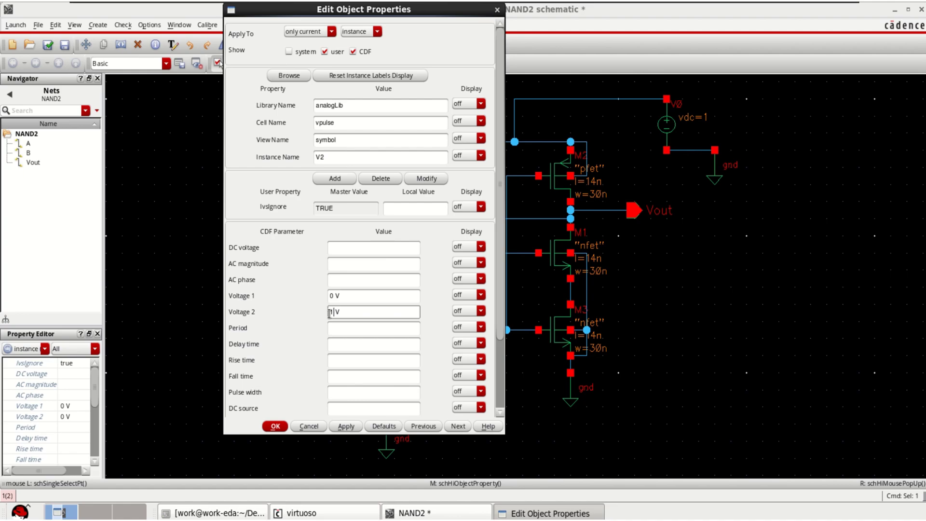
pyautogui.click(354, 330)
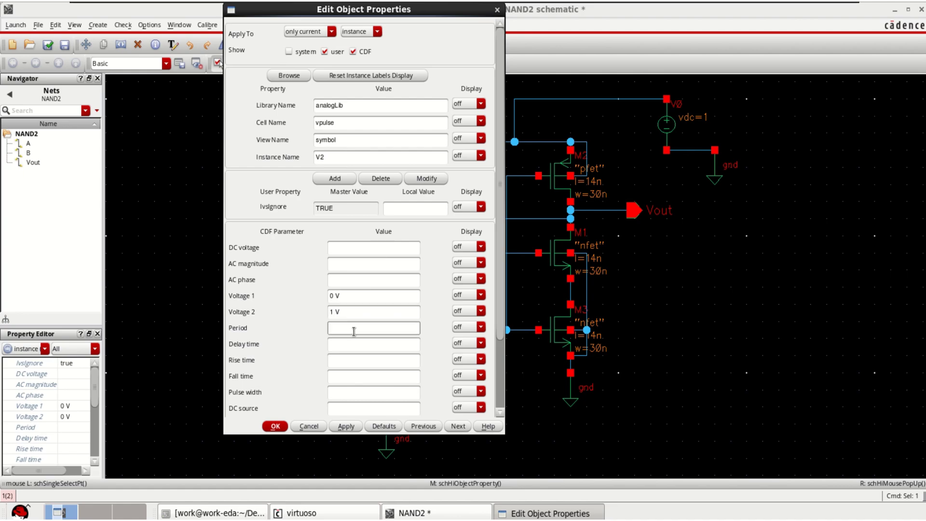
pyautogui.write('200p')
# Set rise time, fall time and pulse width of pin B's pulse source to 10p each, and accept the properties
pyautogui.click(348, 363)
pyautogui.write('10p')
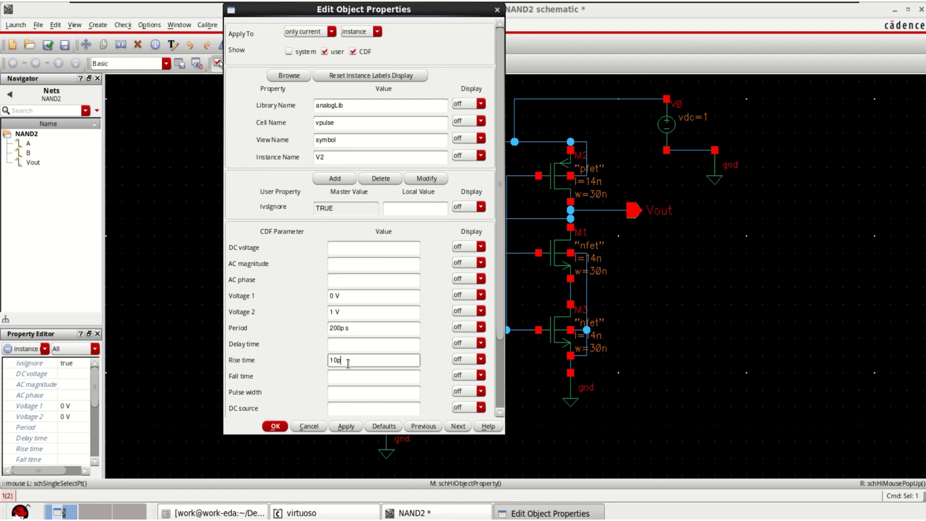
pyautogui.click(348, 375)
pyautogui.write('1')
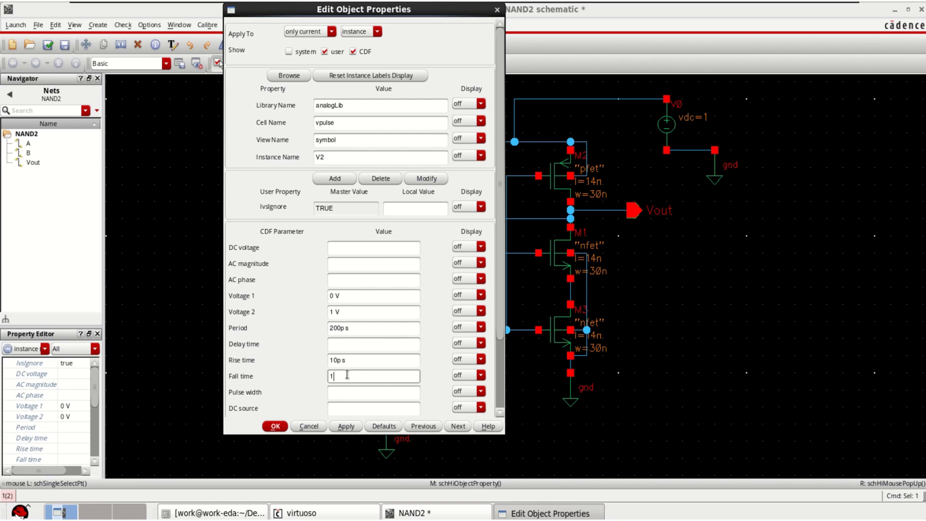
pyautogui.write('0p')
pyautogui.click(352, 393)
pyautogui.write('10')
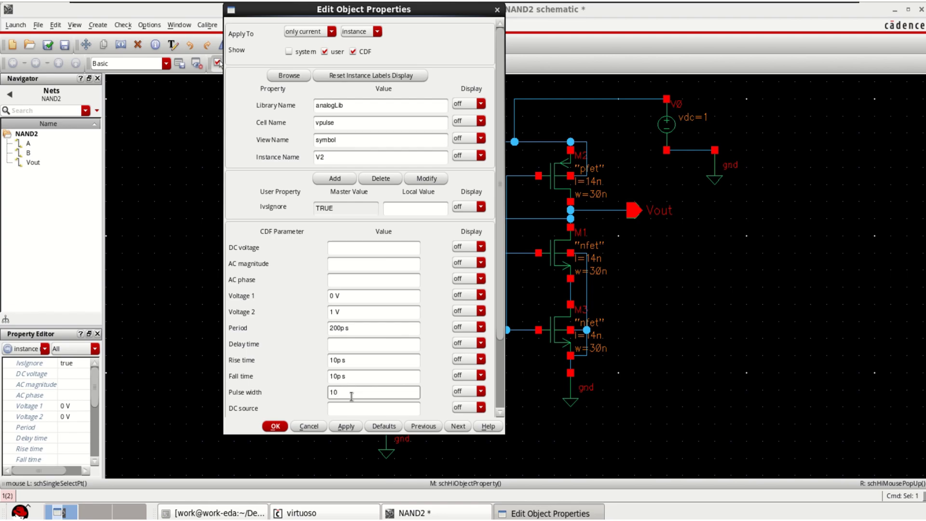
pyautogui.press('BackSpace')
pyautogui.write('0p')
pyautogui.click(275, 426)
pyautogui.click(703, 348)
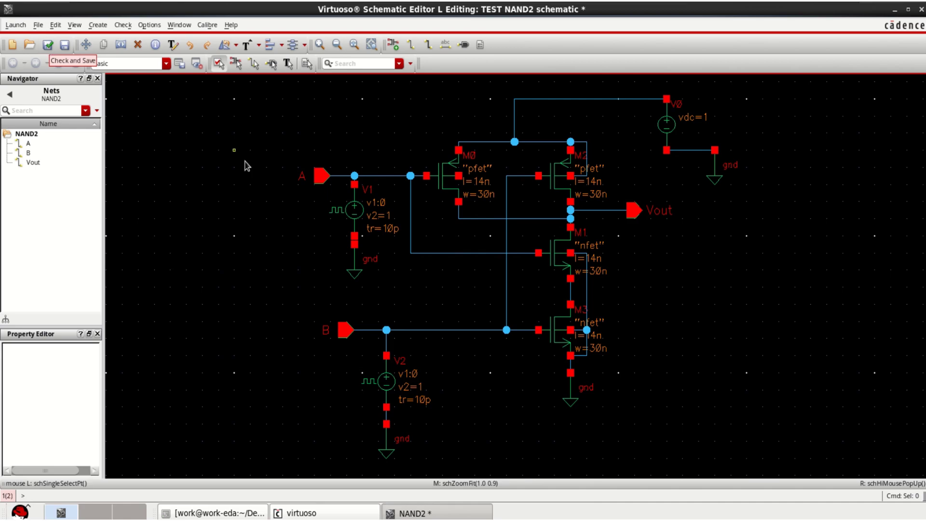
# Wire the left pfet's body terminal to the net joining the pfet sources, and check and save the schematic
pyautogui.click(424, 50)
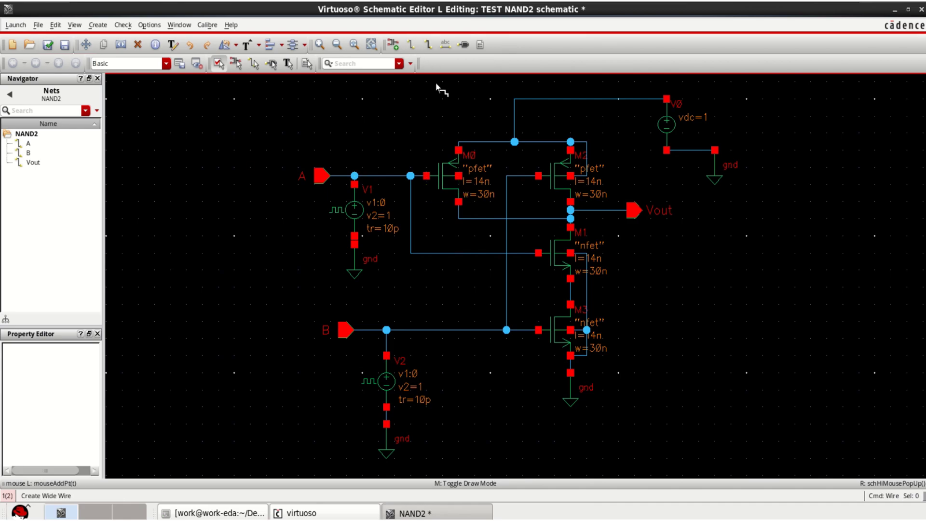
pyautogui.click(461, 176)
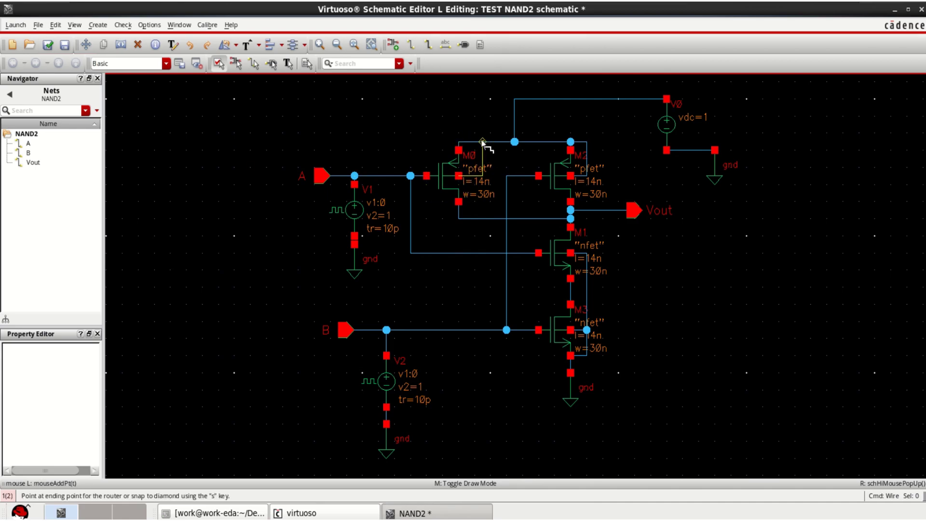
pyautogui.click(482, 141)
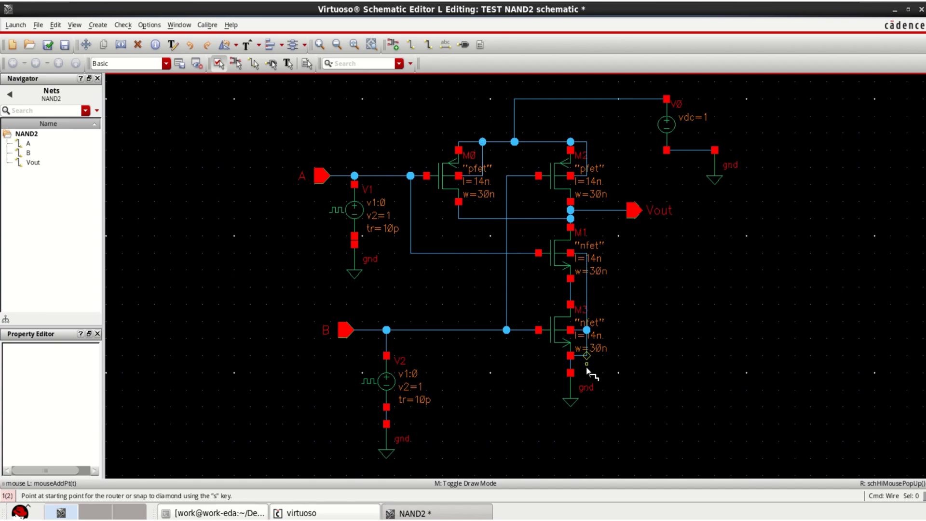
pyautogui.press('Escape')
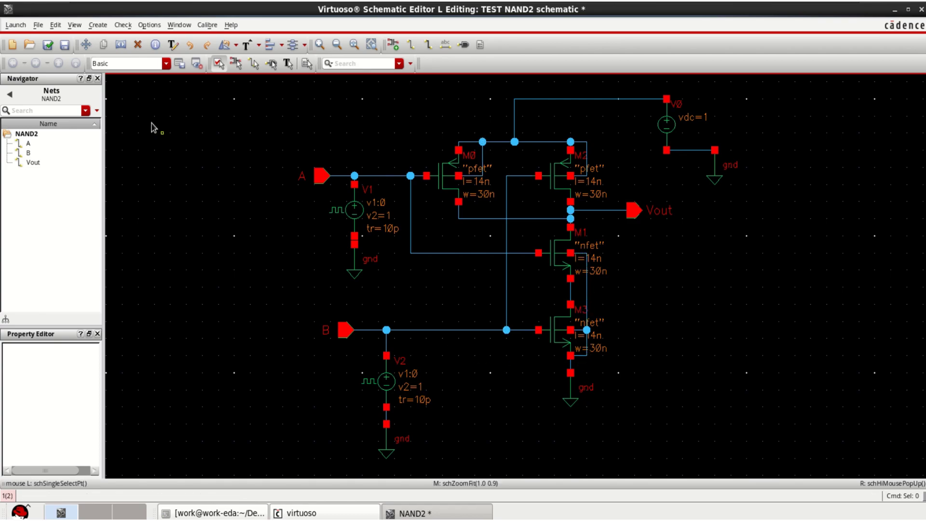
pyautogui.click(47, 46)
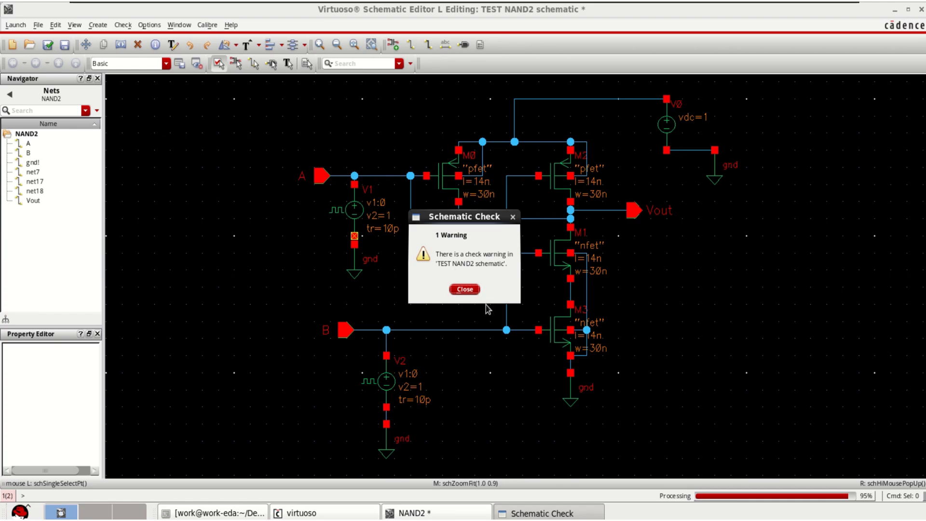
pyautogui.click(464, 289)
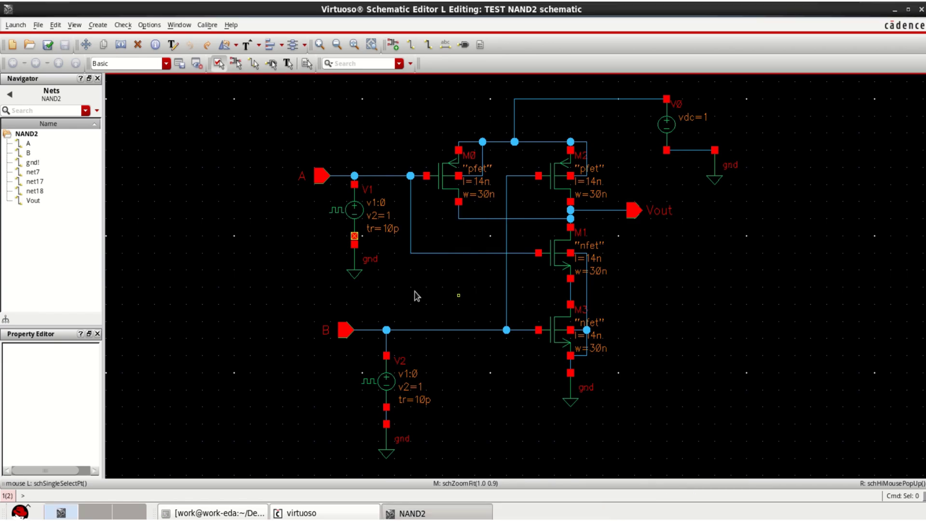
# Stretch the gnd symbol below pin A's pulse source to connect it to the negative terminal, and check and save again
pyautogui.press('s')
pyautogui.click(356, 263)
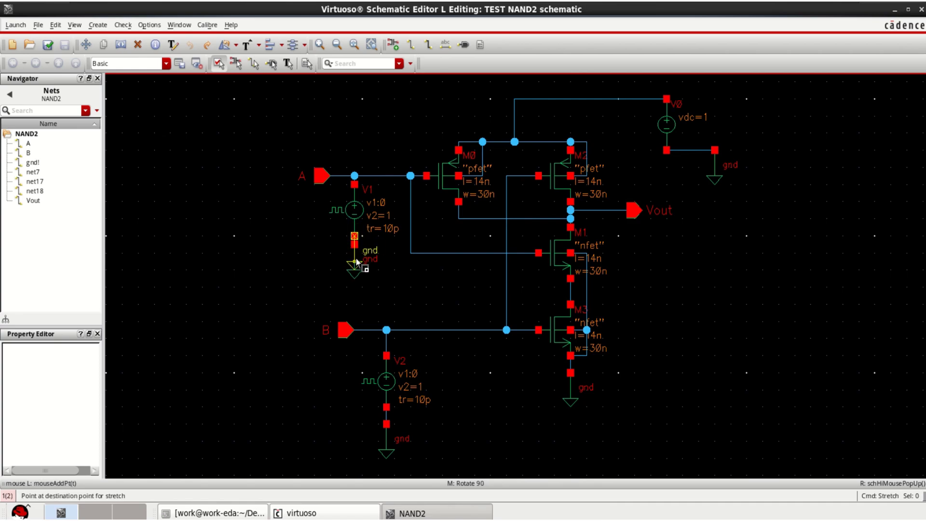
pyautogui.click(357, 264)
pyautogui.press('Escape')
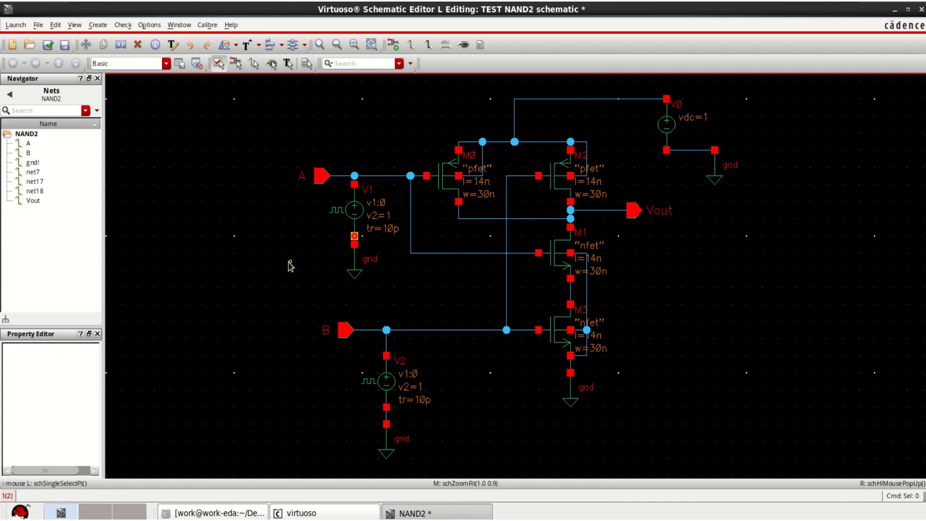
pyautogui.hotkey('shift', 'x')
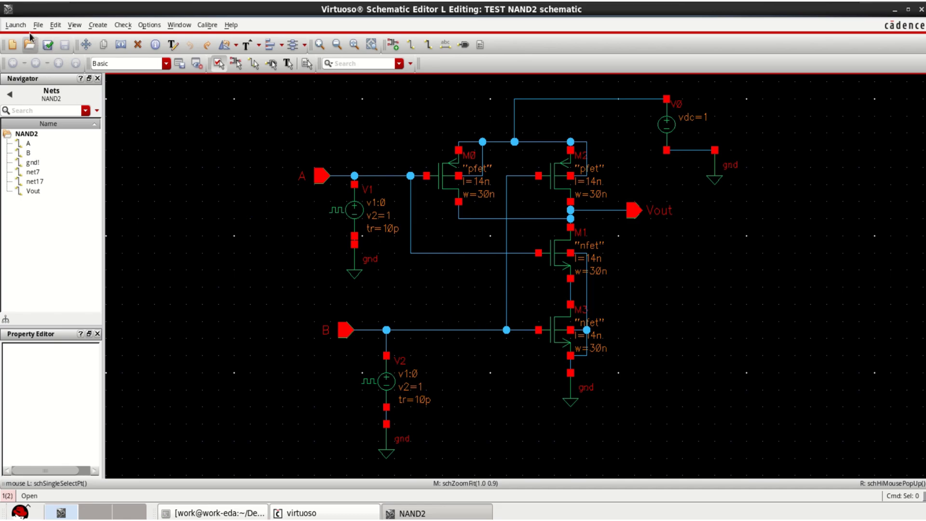
# Launch the ADE L simulation environment for the NAND2 schematic
pyautogui.click(16, 25)
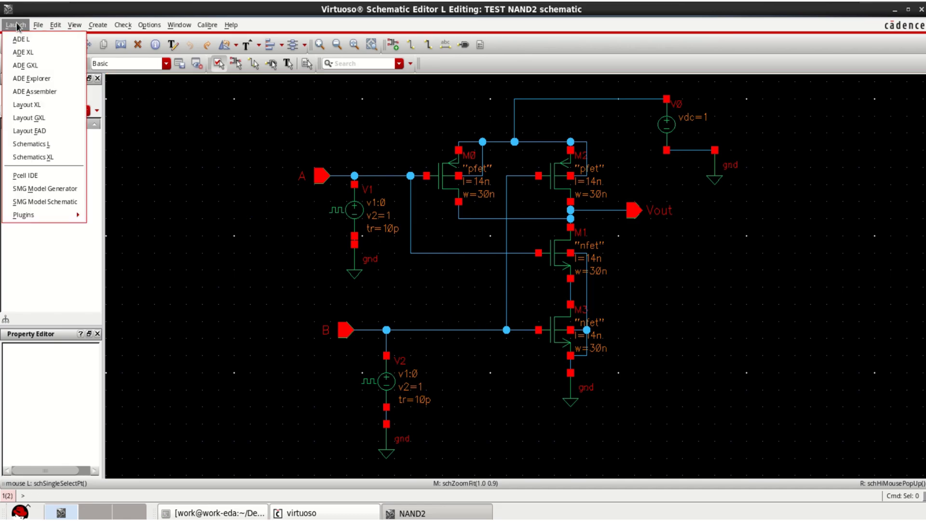
pyautogui.click(35, 42)
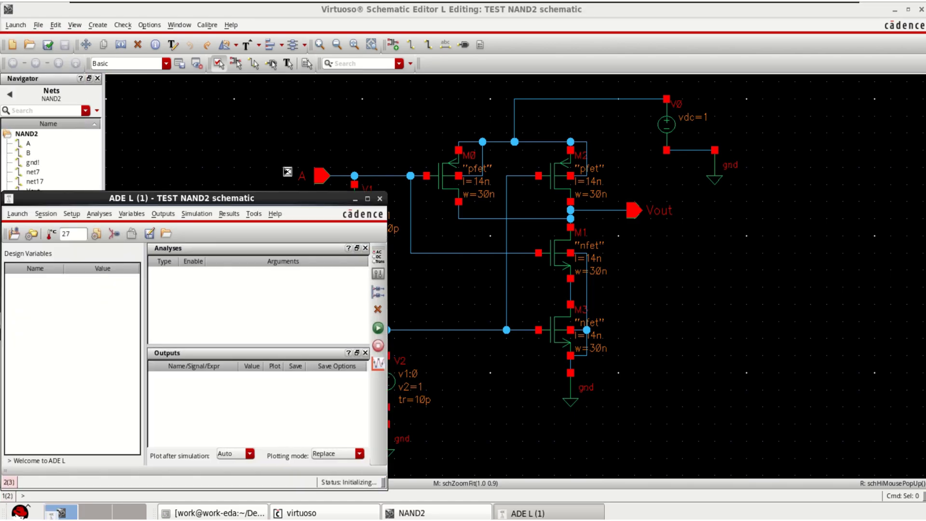
# Set up an enabled transient analysis with a 600p stop time and moderate accuracy, and accept the analysis settings
pyautogui.moveTo(261, 202); pyautogui.dragTo(557, 157)
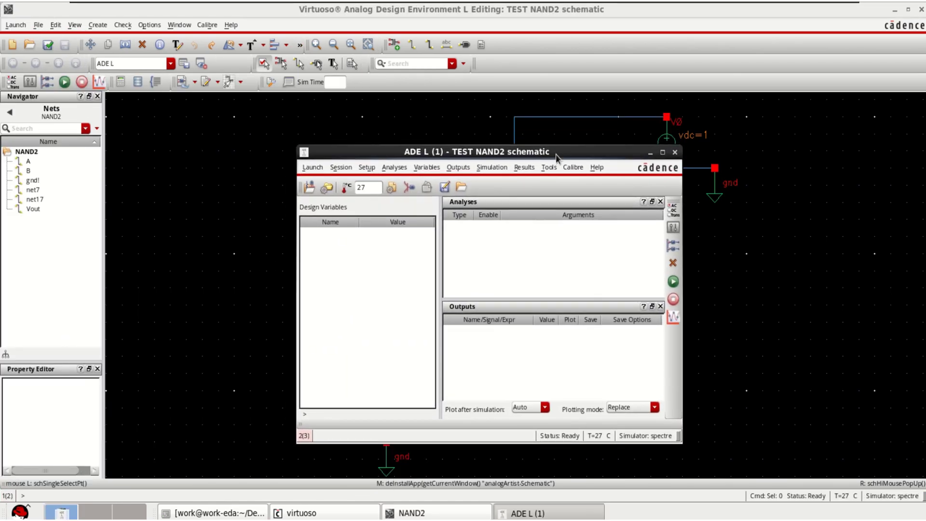
pyautogui.rightClick(507, 251)
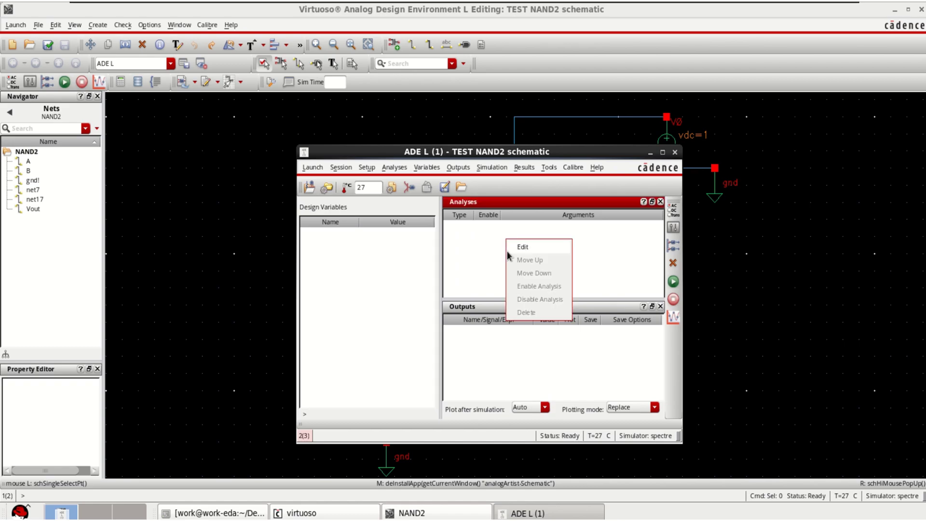
pyautogui.click(531, 248)
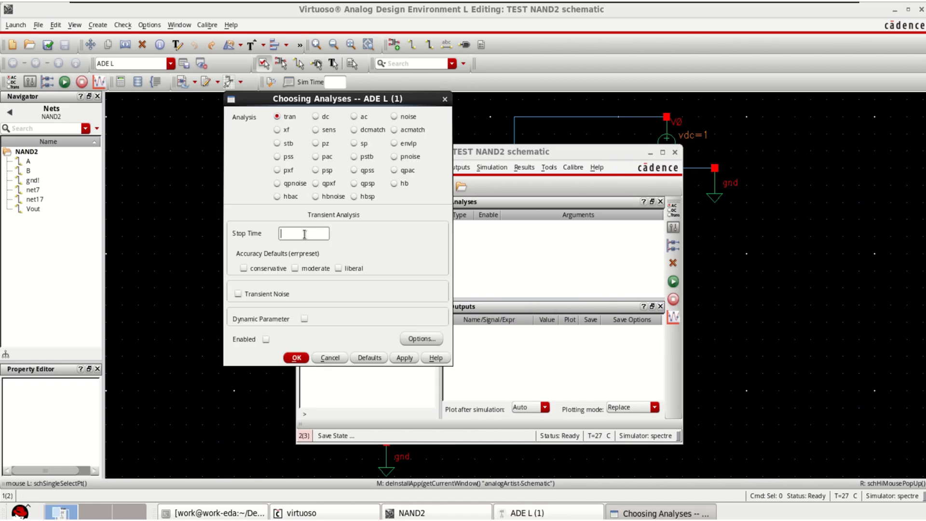
pyautogui.write('600p')
pyautogui.click(312, 270)
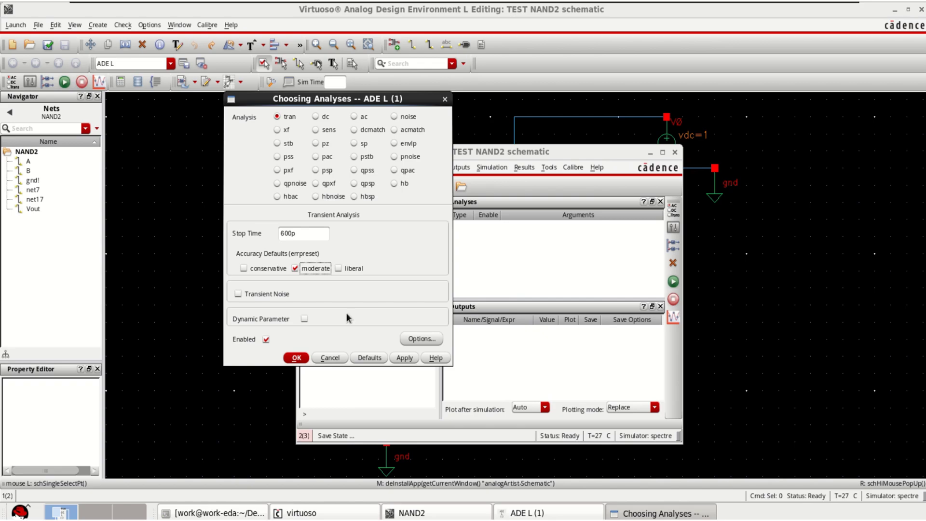
pyautogui.click(404, 359)
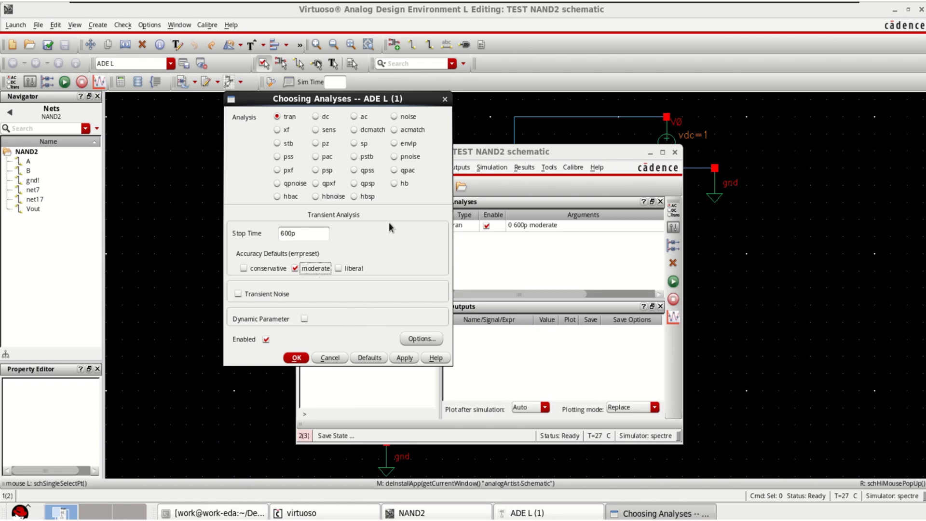
pyautogui.click(326, 118)
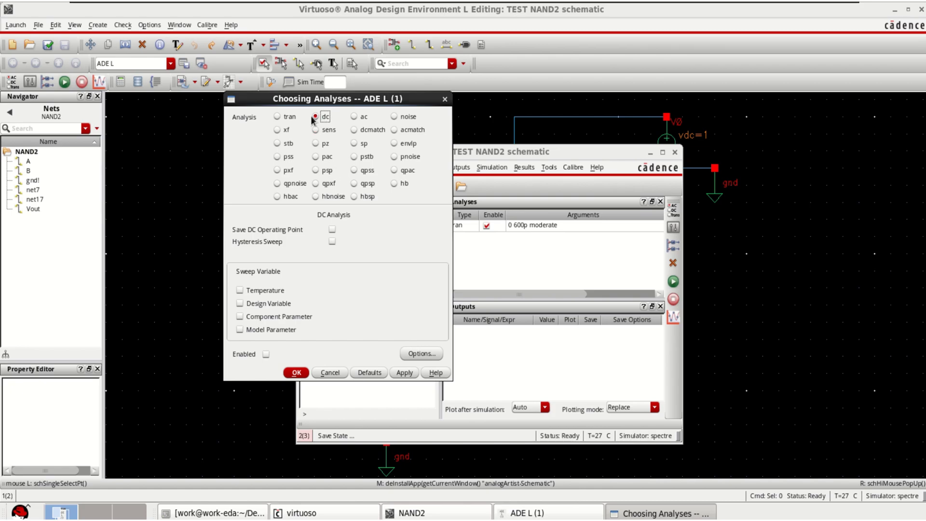
pyautogui.click(296, 376)
# Add nets A, B and Vout from the schematic as plotted outputs and accept the outputs setup
pyautogui.rightClick(516, 352)
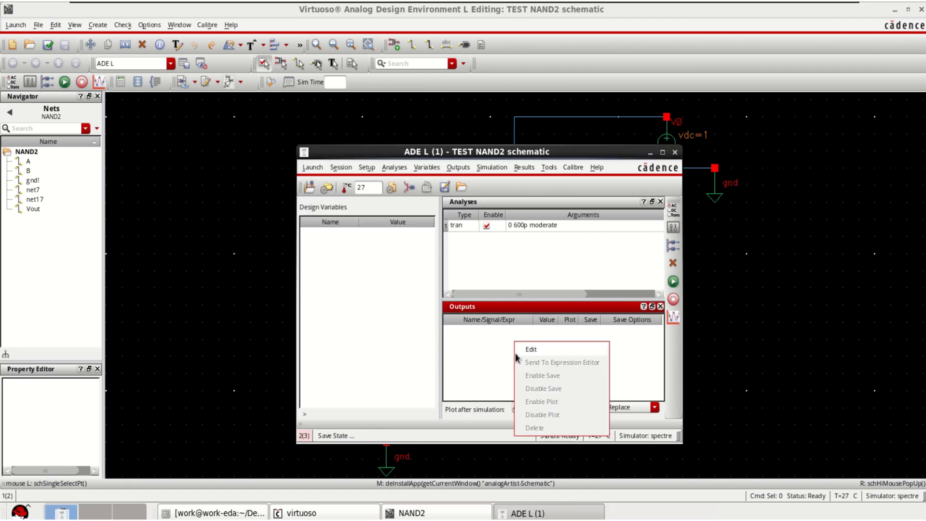
pyautogui.click(537, 351)
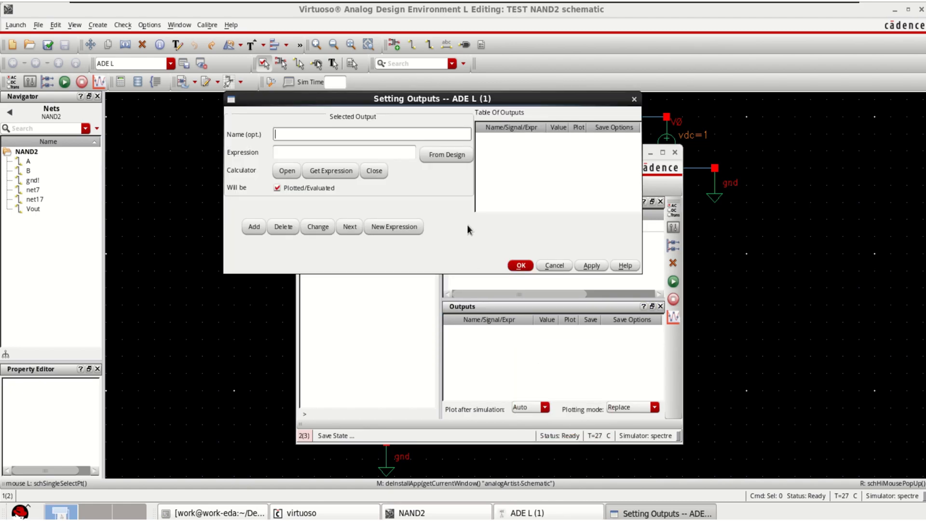
pyautogui.click(445, 155)
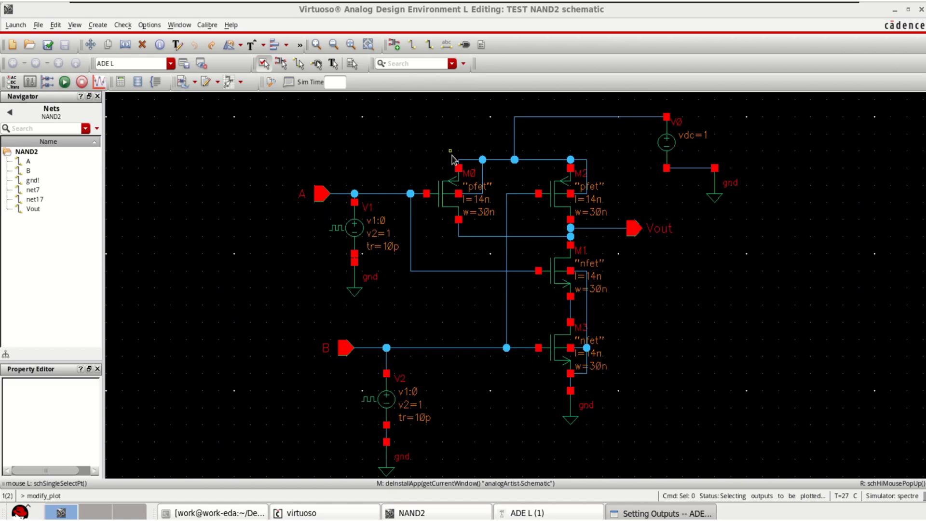
pyautogui.click(380, 195)
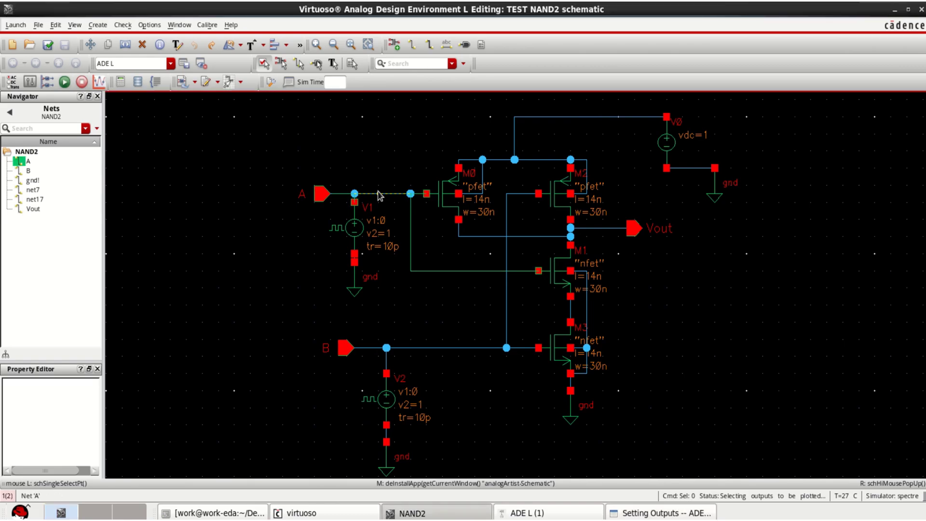
pyautogui.click(414, 349)
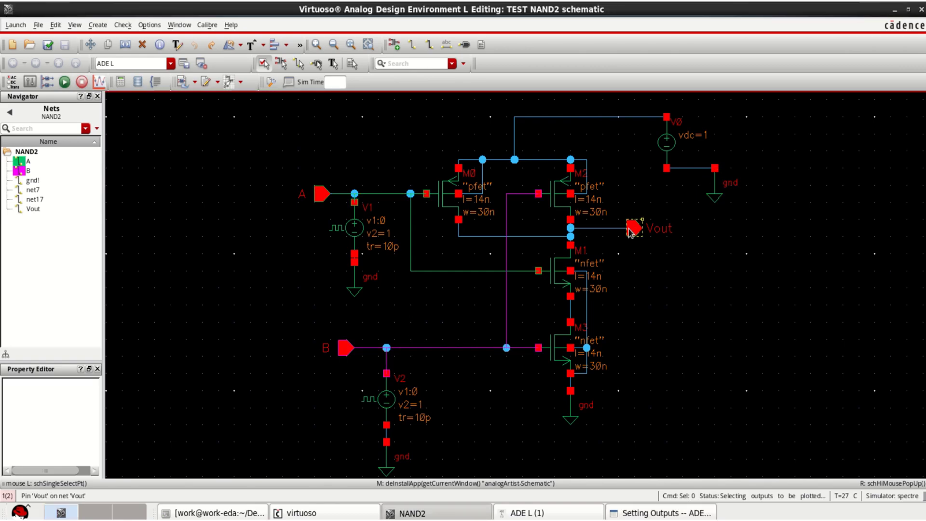
pyautogui.click(603, 231)
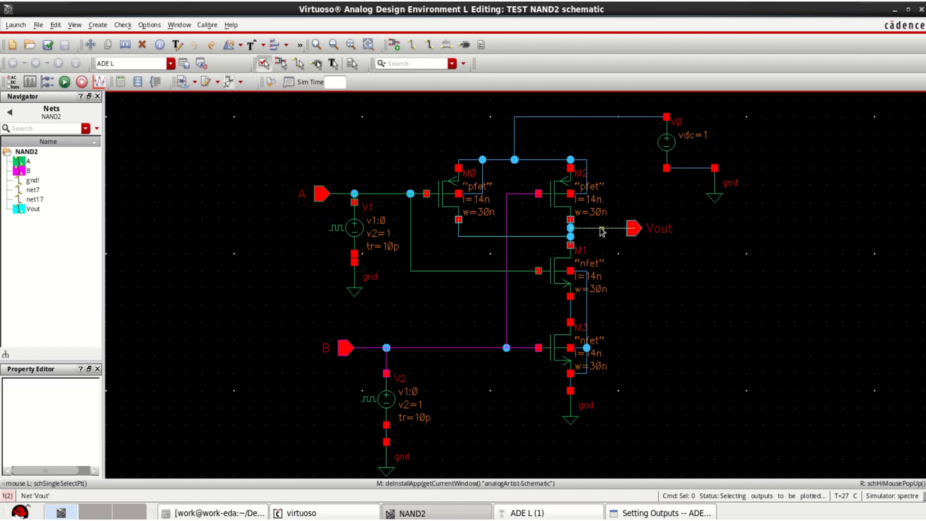
pyautogui.click(667, 514)
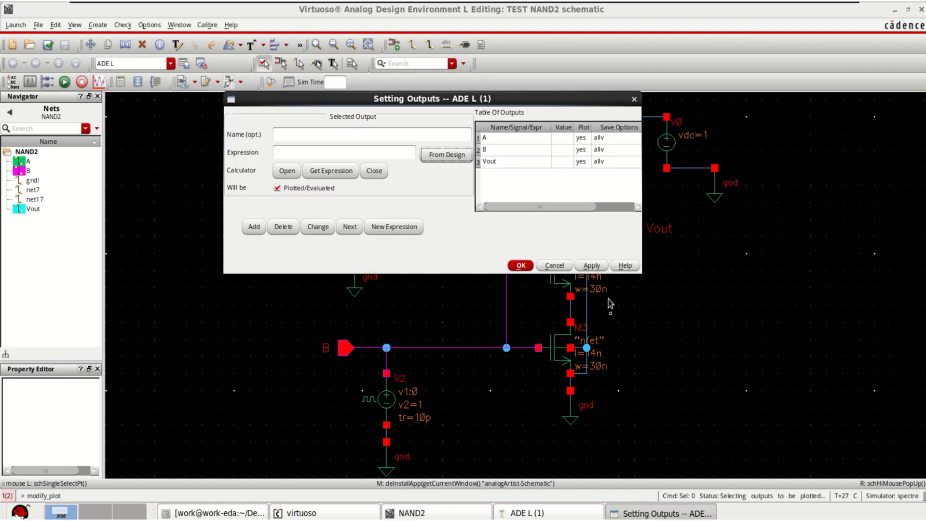
pyautogui.click(521, 265)
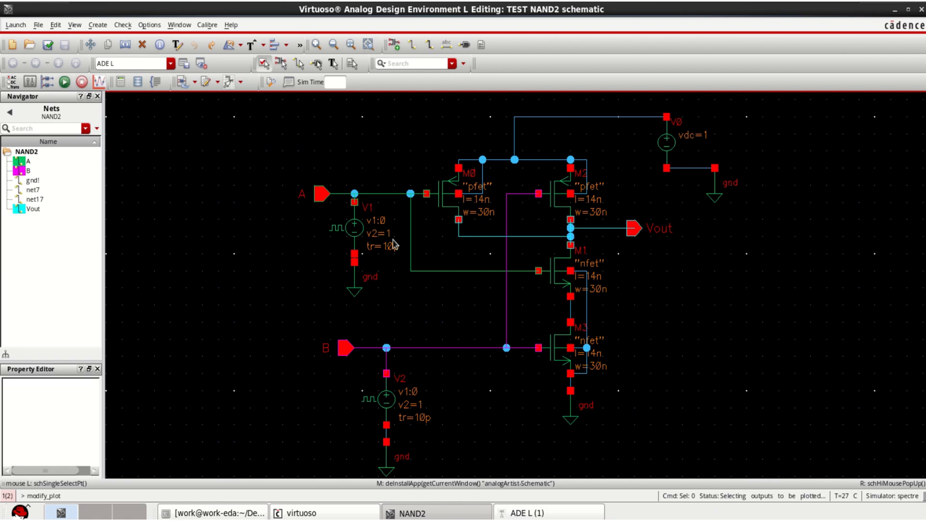
# Return to the ADE L window and add nfet14nm.sp as a global model file in the model library setup
pyautogui.click(537, 510)
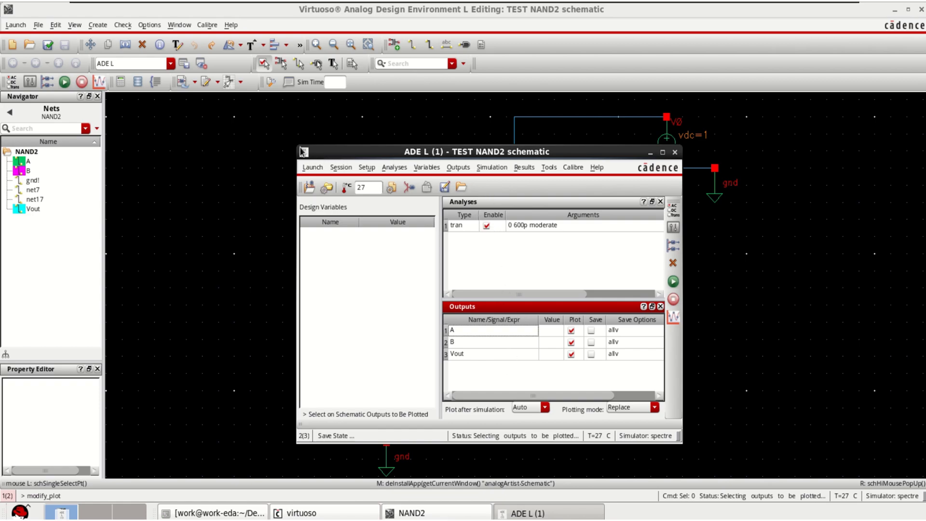
pyautogui.moveTo(297, 145); pyautogui.dragTo(234, 145)
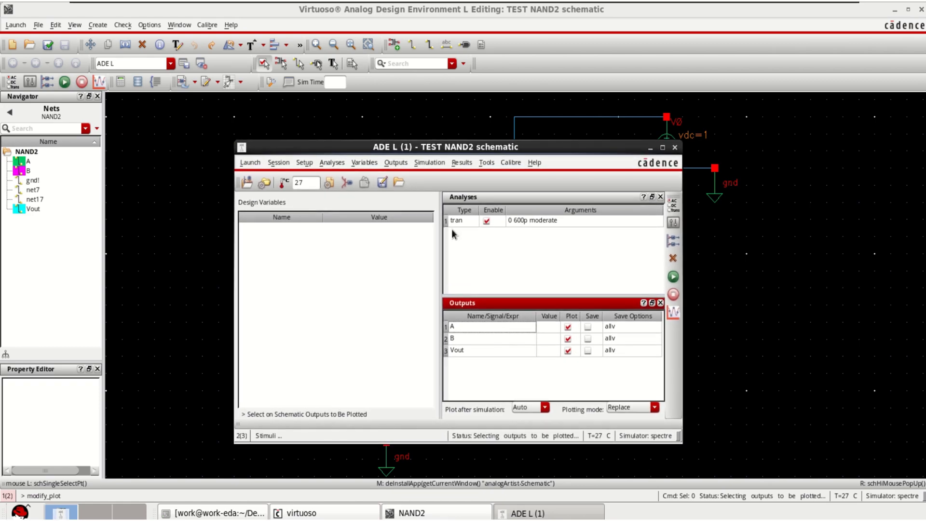
pyautogui.moveTo(442, 252); pyautogui.dragTo(401, 252)
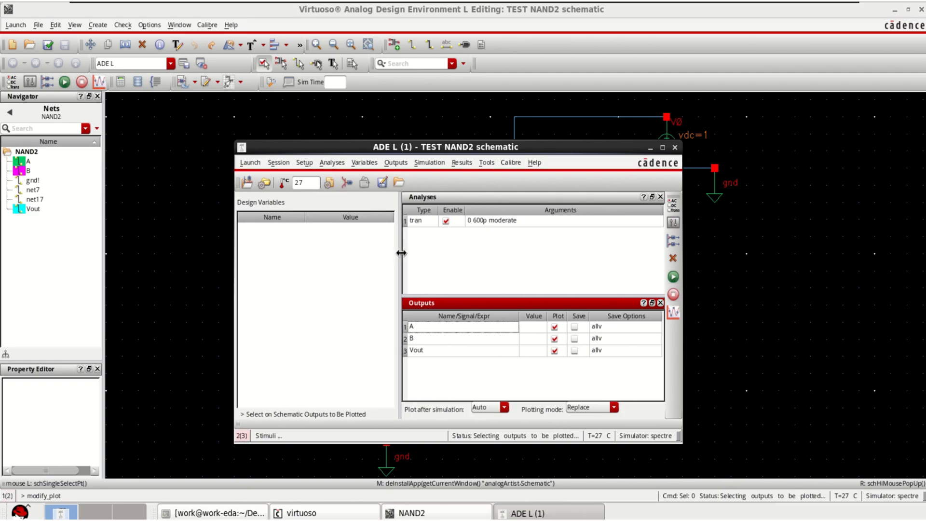
pyautogui.click(301, 163)
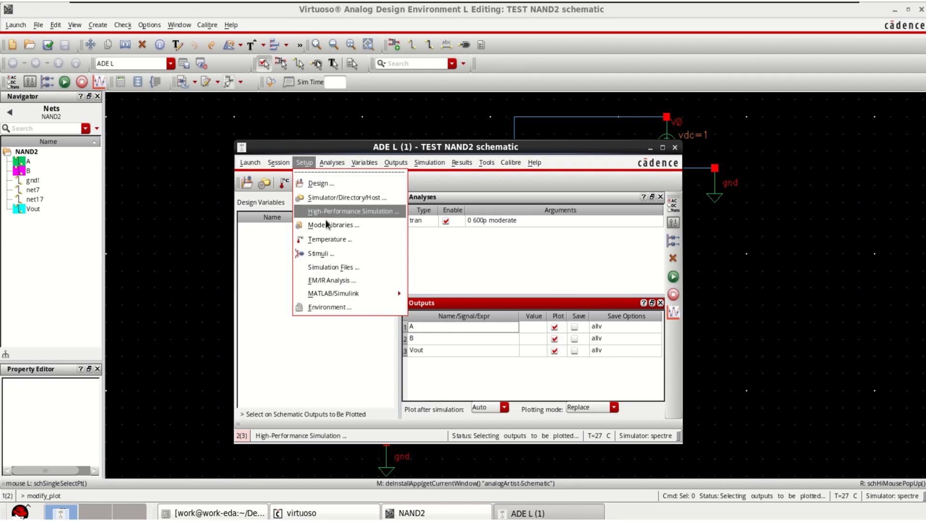
pyautogui.click(355, 225)
pyautogui.moveTo(389, 103); pyautogui.dragTo(439, 148)
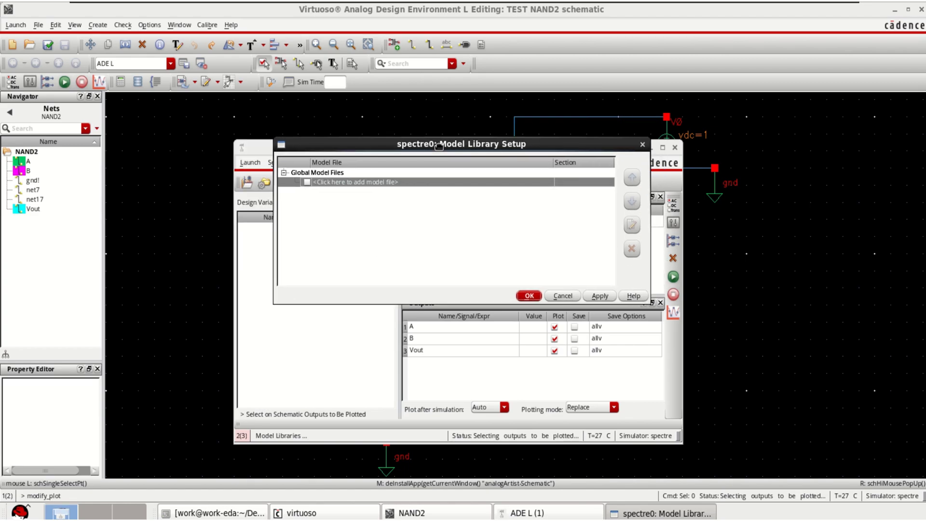
pyautogui.click(412, 183)
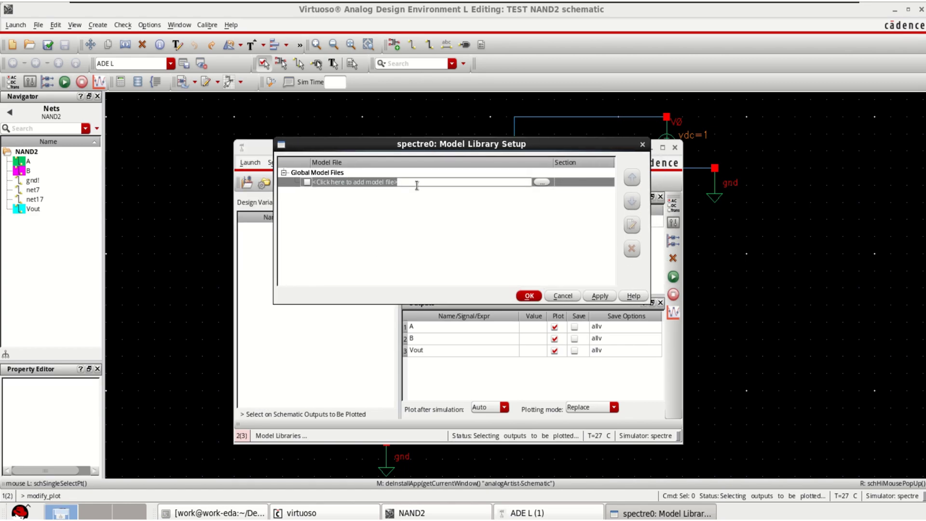
pyautogui.click(545, 182)
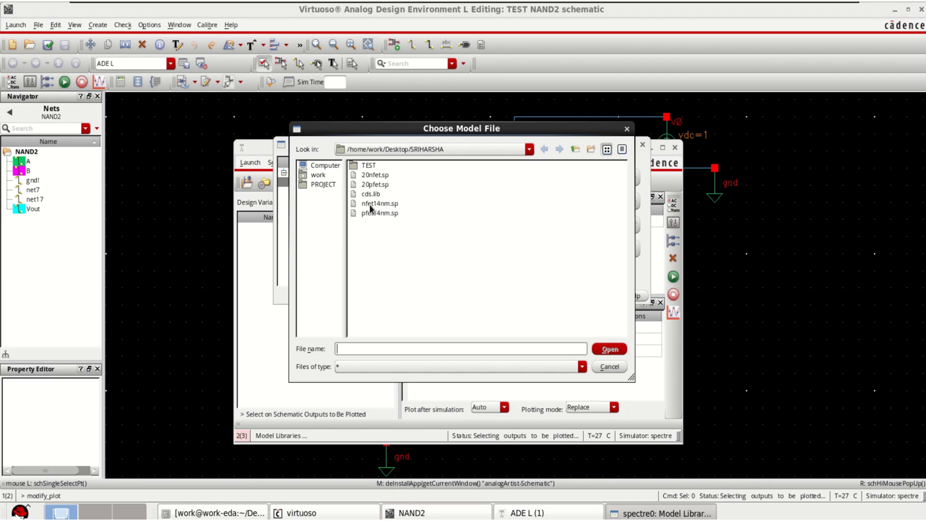
pyautogui.click(394, 208)
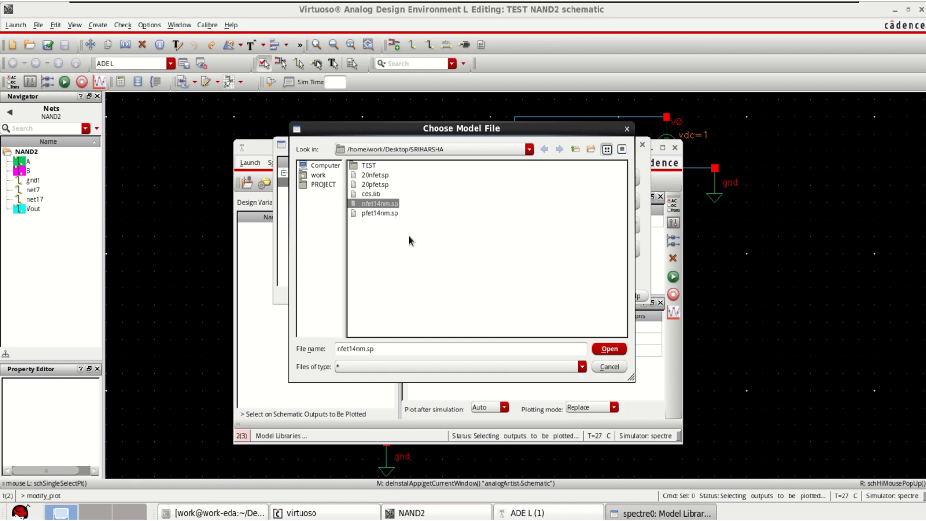
pyautogui.click(610, 349)
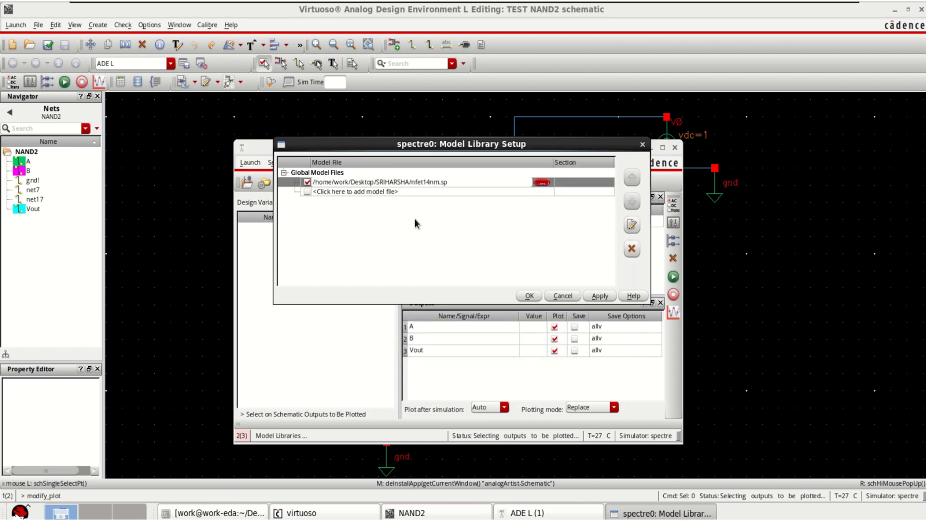
# Add pfet14nm.sp as the second global model file and accept the model library setup
pyautogui.click(421, 192)
pyautogui.click(401, 192)
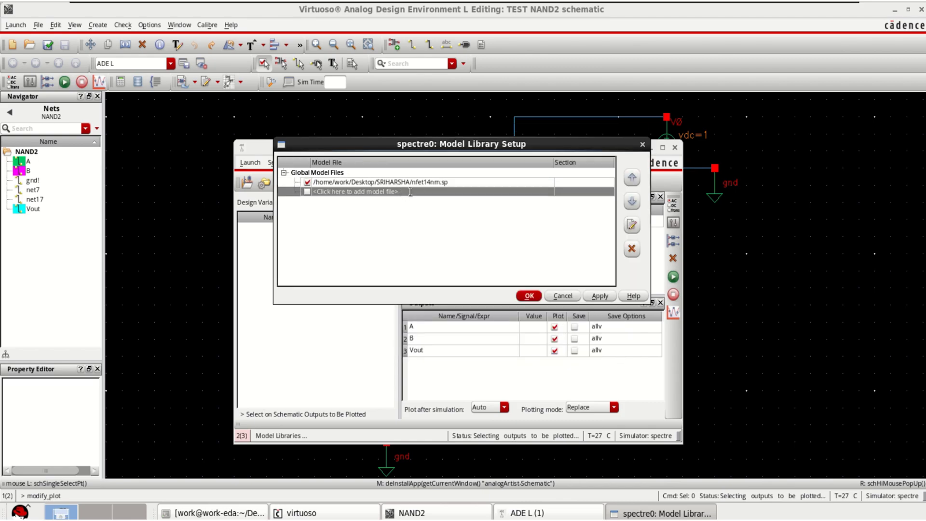
pyautogui.click(541, 192)
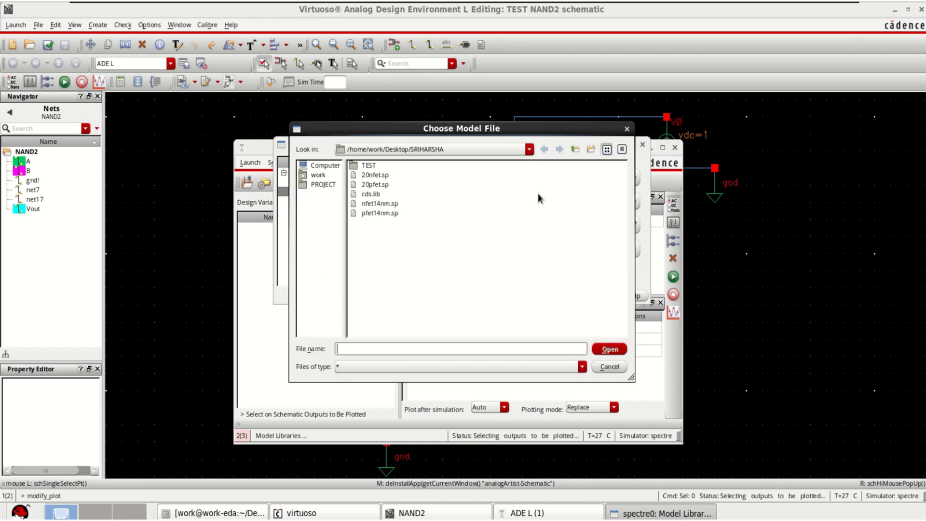
pyautogui.click(379, 213)
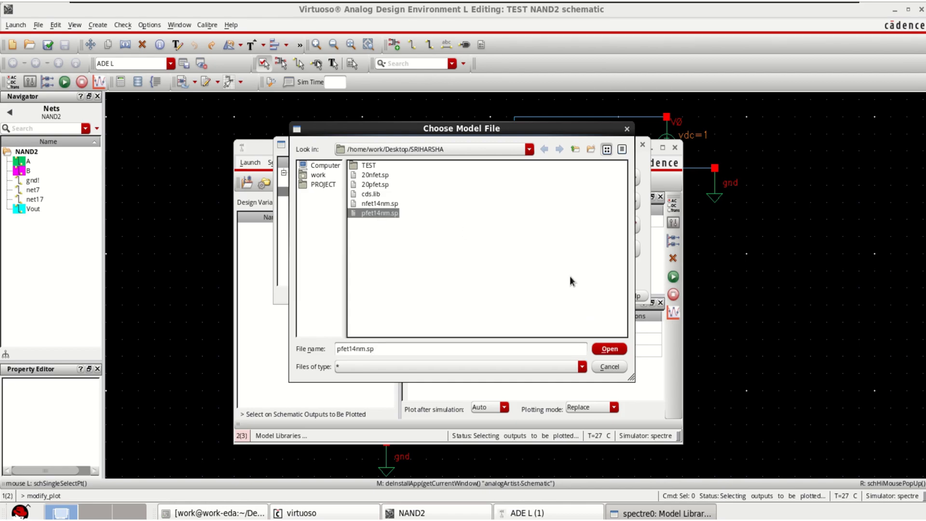
pyautogui.click(609, 349)
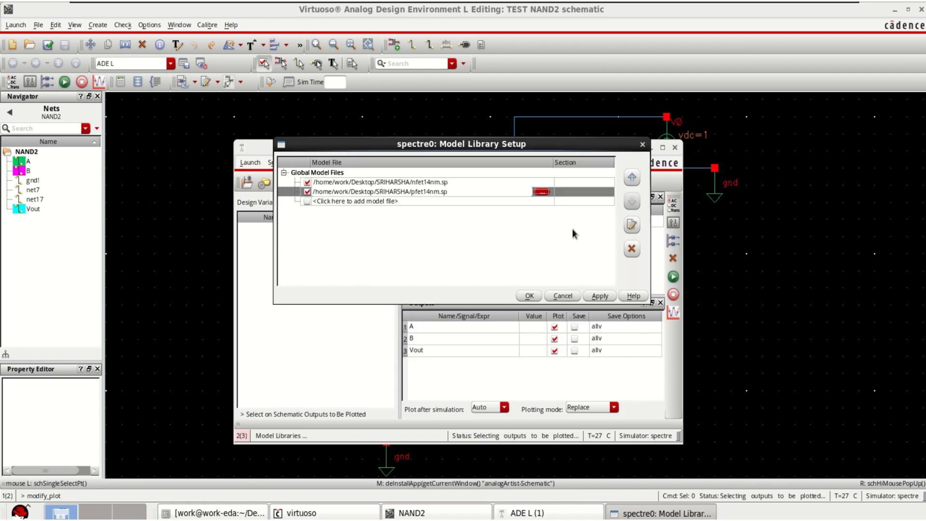
pyautogui.click(529, 296)
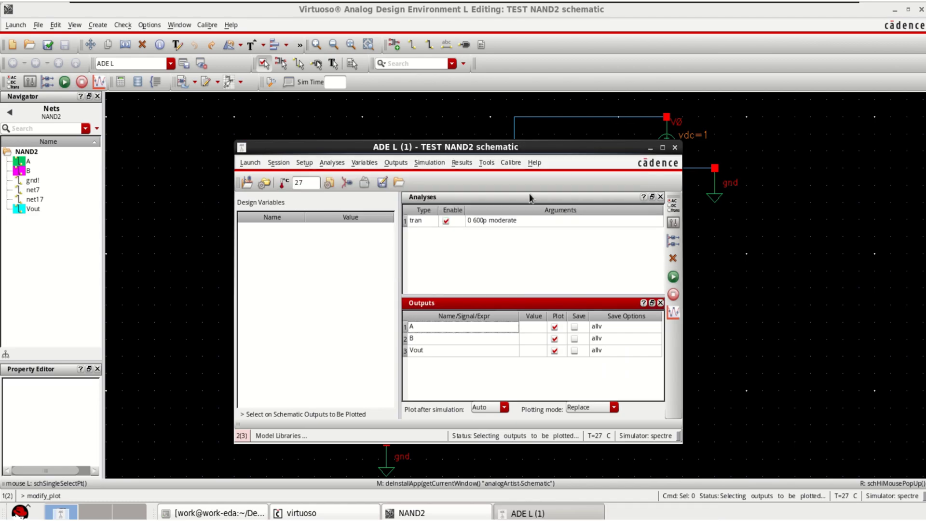
# Reopen the model library setup, reselect nfet14nm.sp for the first global model file, and accept the setup
pyautogui.moveTo(520, 148); pyautogui.dragTo(380, 145)
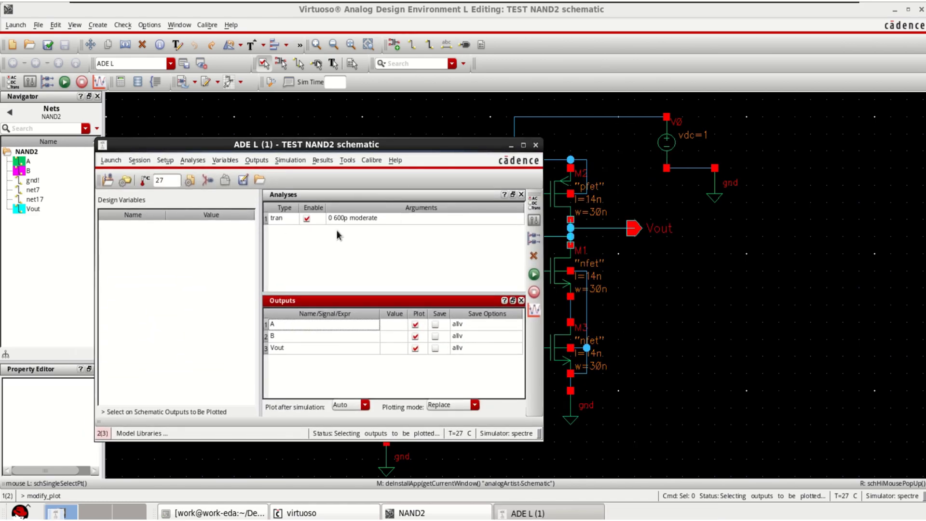
pyautogui.click(170, 162)
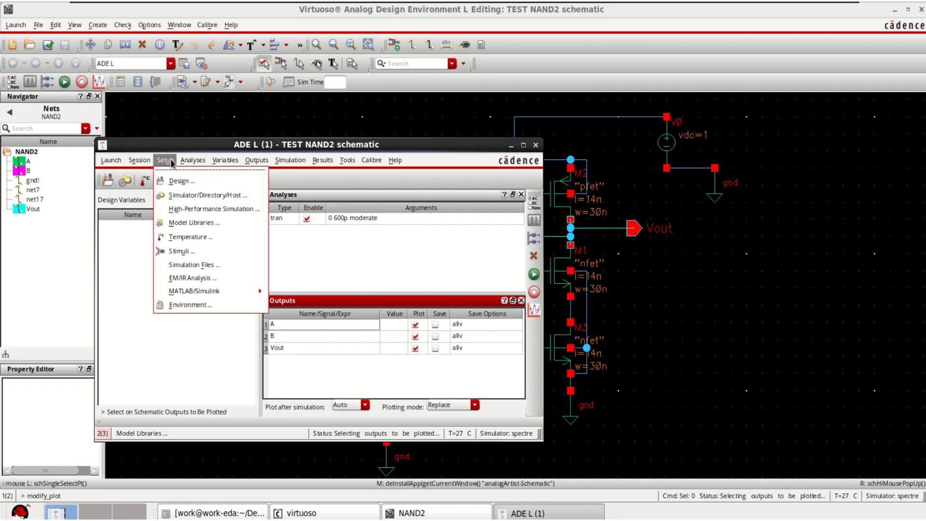
pyautogui.click(221, 224)
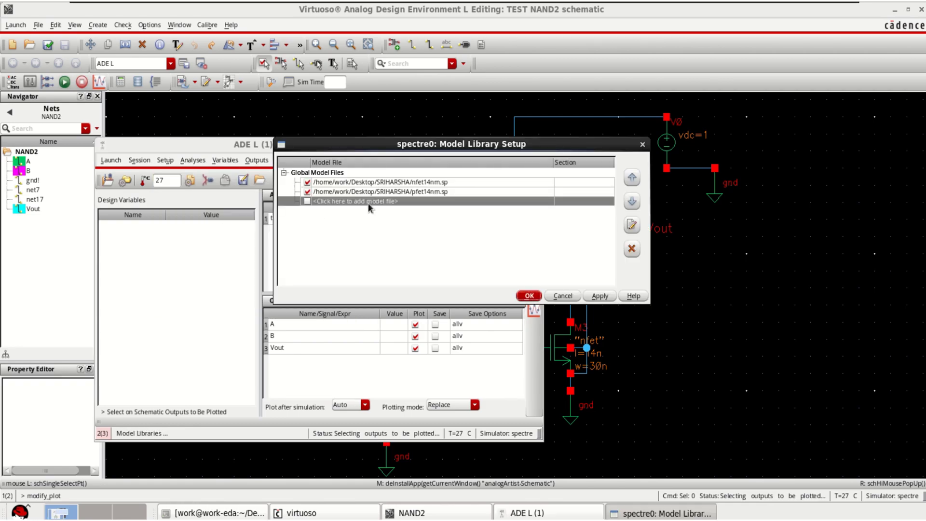
pyautogui.click(430, 183)
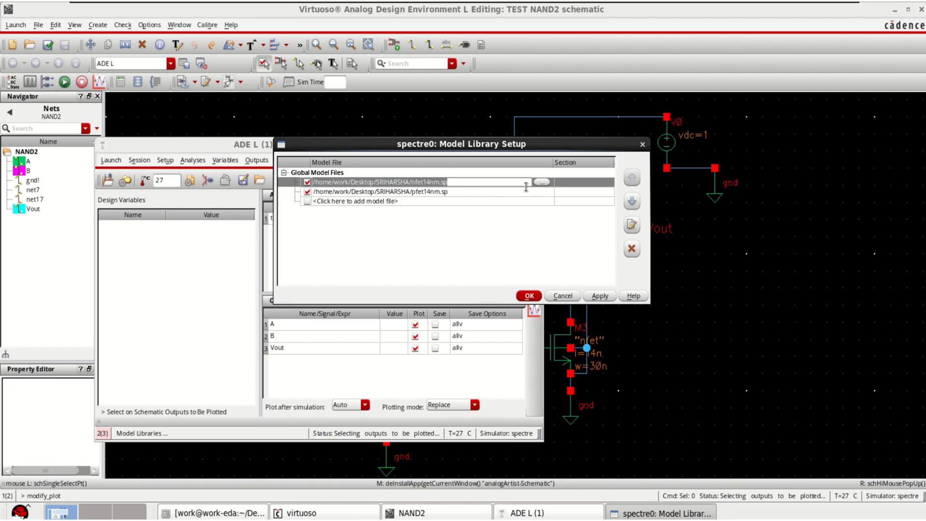
pyautogui.click(541, 183)
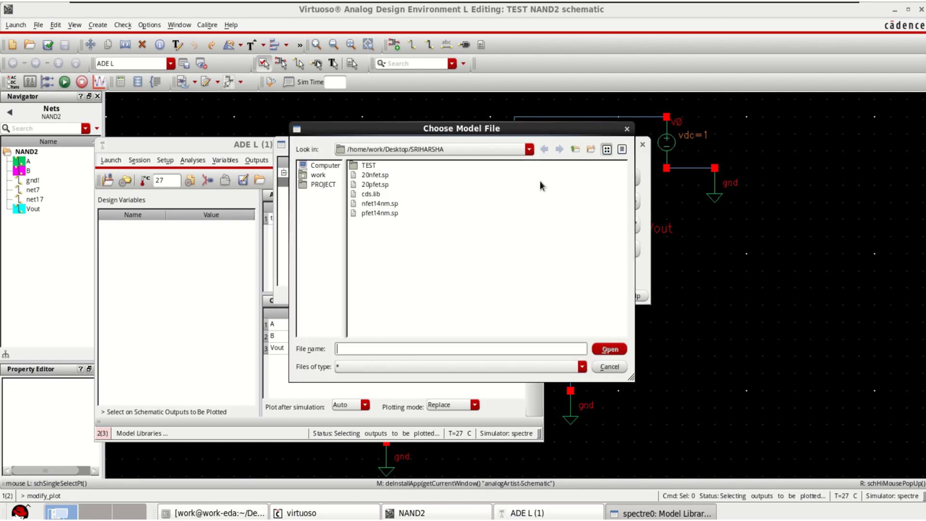
pyautogui.click(386, 203)
pyautogui.rightClick(377, 203)
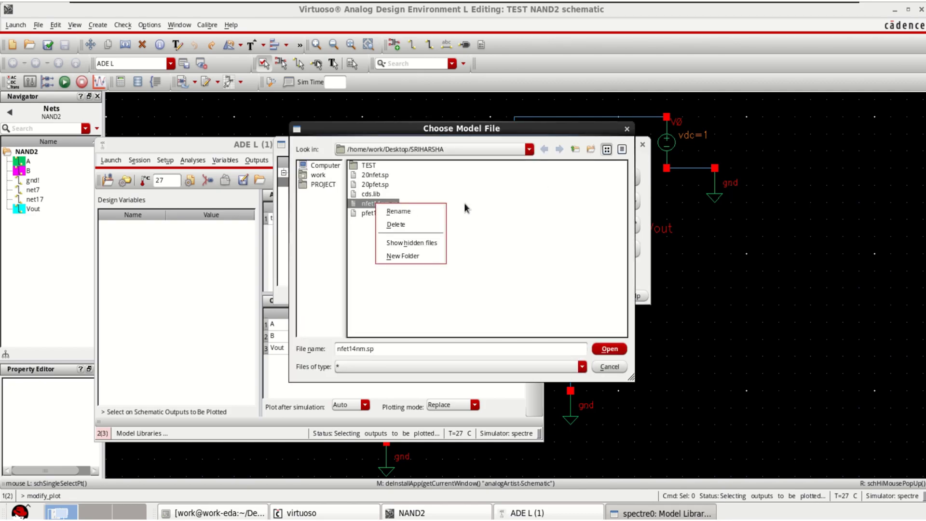
pyautogui.click(372, 205)
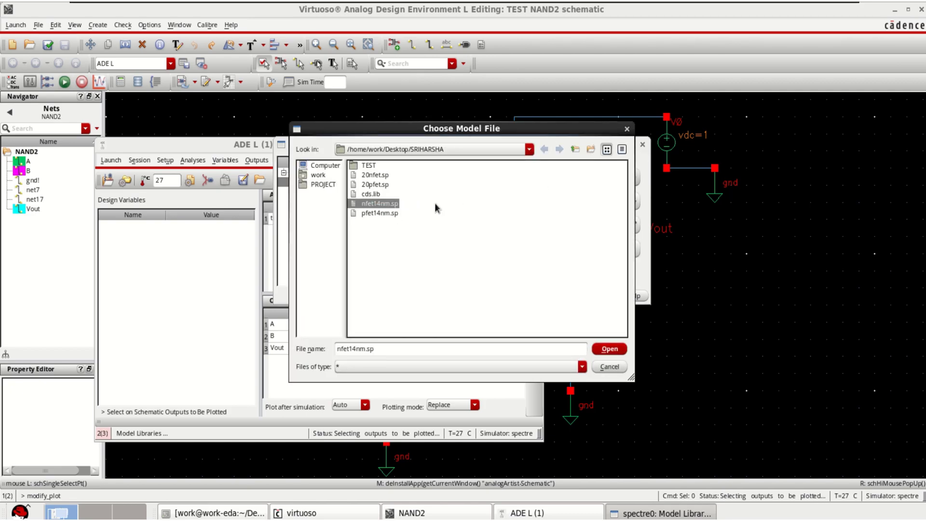
pyautogui.doubleClick(386, 203)
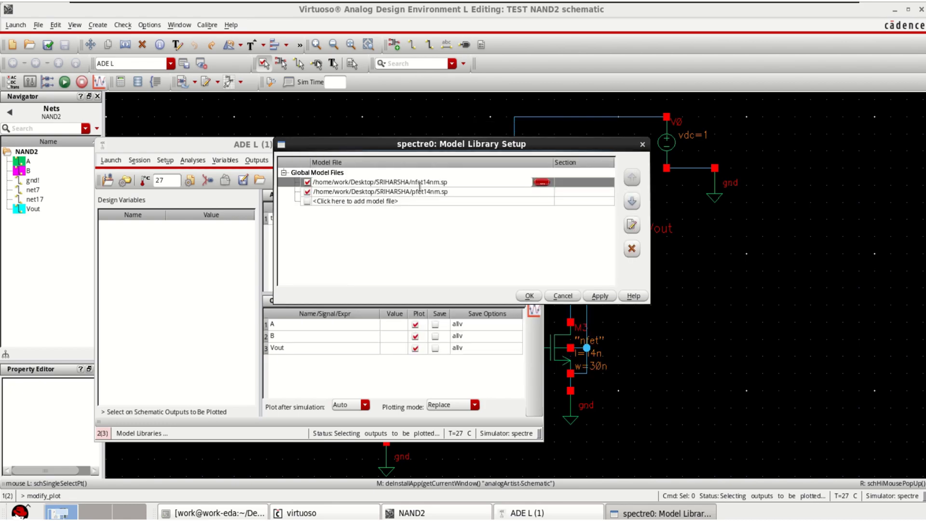
pyautogui.click(529, 296)
# Run the NAND2 transient simulation from ADE L and maximize the resulting waveform window
pyautogui.moveTo(415, 141); pyautogui.dragTo(485, 131)
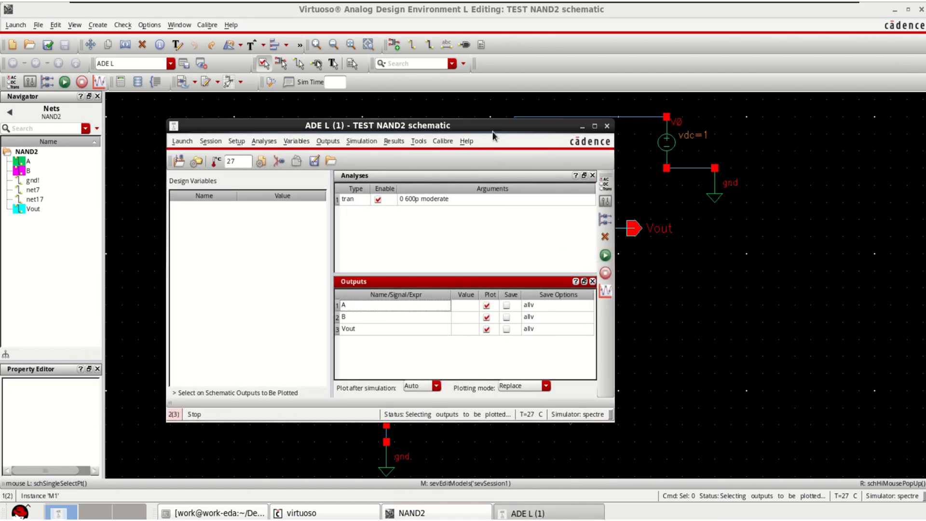
pyautogui.click(606, 258)
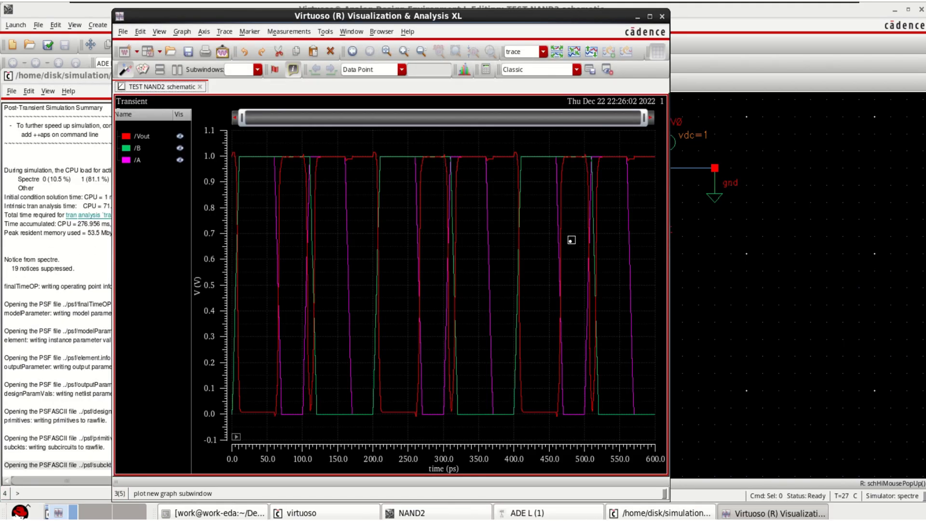
pyautogui.click(650, 17)
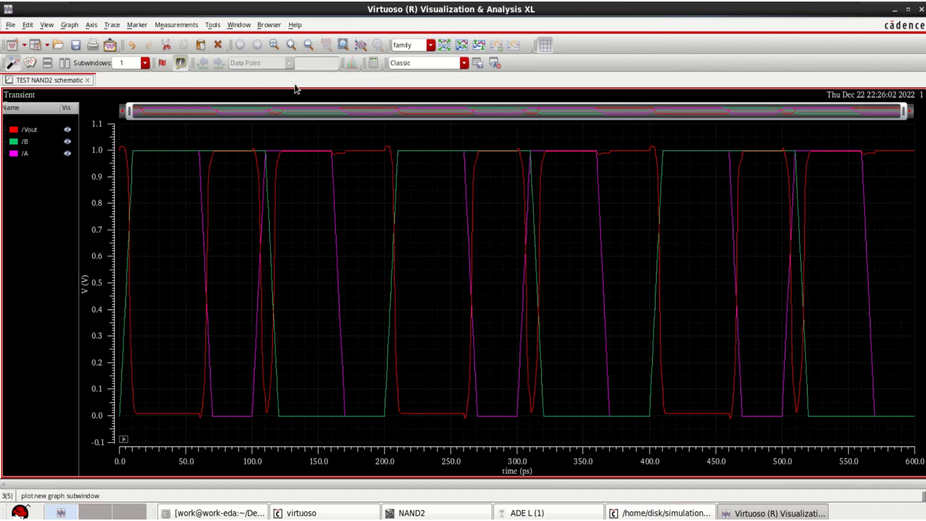
# Split the plotted traces into separate strips and select Vout, B and A together to highlight their waveforms
pyautogui.click(444, 46)
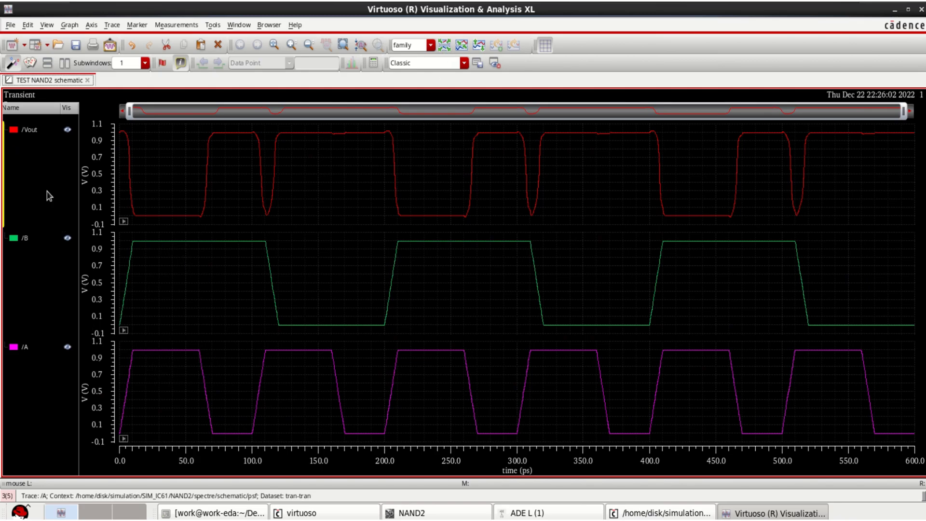
pyautogui.click(18, 131)
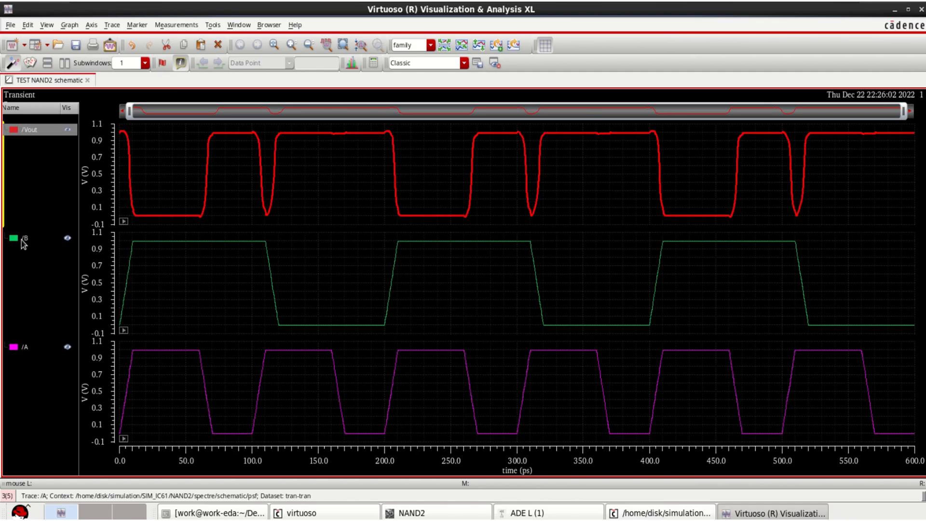
pyautogui.keyDown('ctrl'); pyautogui.click(24, 238); pyautogui.keyUp('ctrl')
pyautogui.keyDown('ctrl'); pyautogui.click(22, 349); pyautogui.keyUp('ctrl')
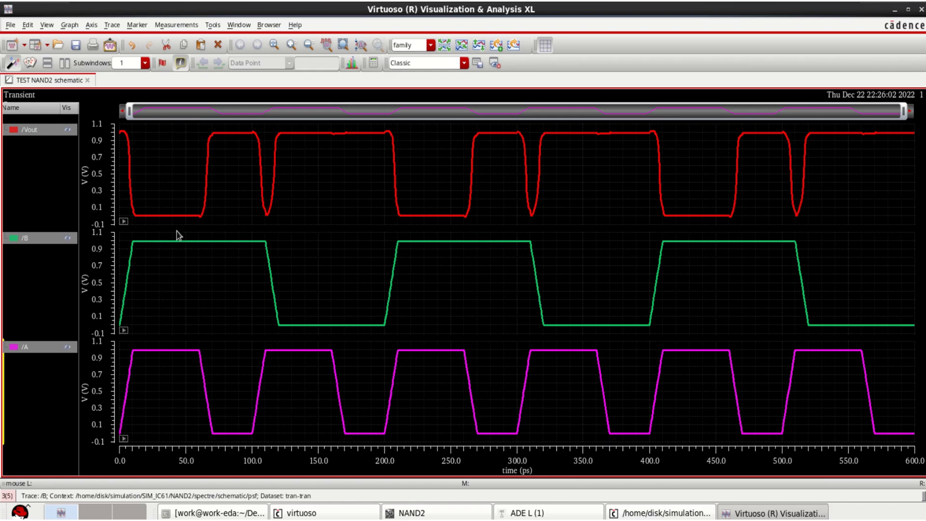
pyautogui.moveTo(156, 371)
pyautogui.moveTo(143, 214)
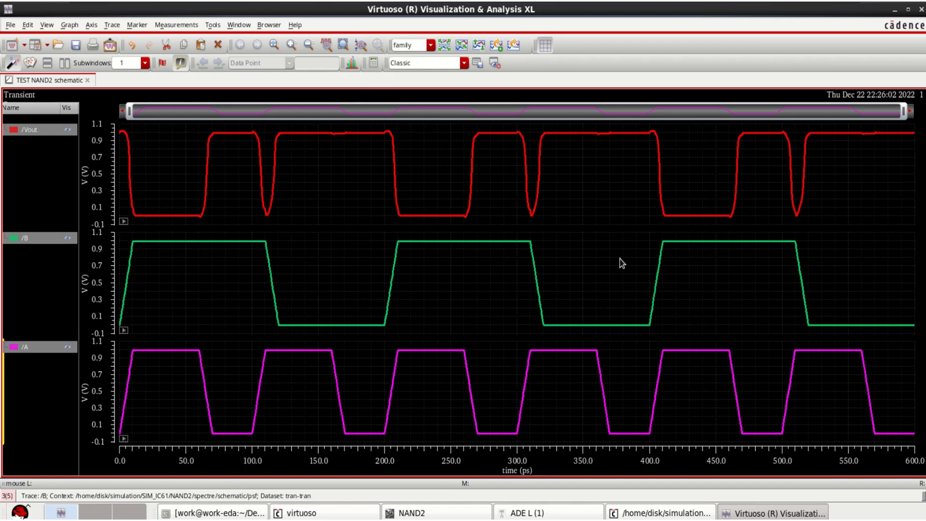
# Close the waveform window and minimize ADE L to return to the NAND2 schematic
pyautogui.click(922, 10)
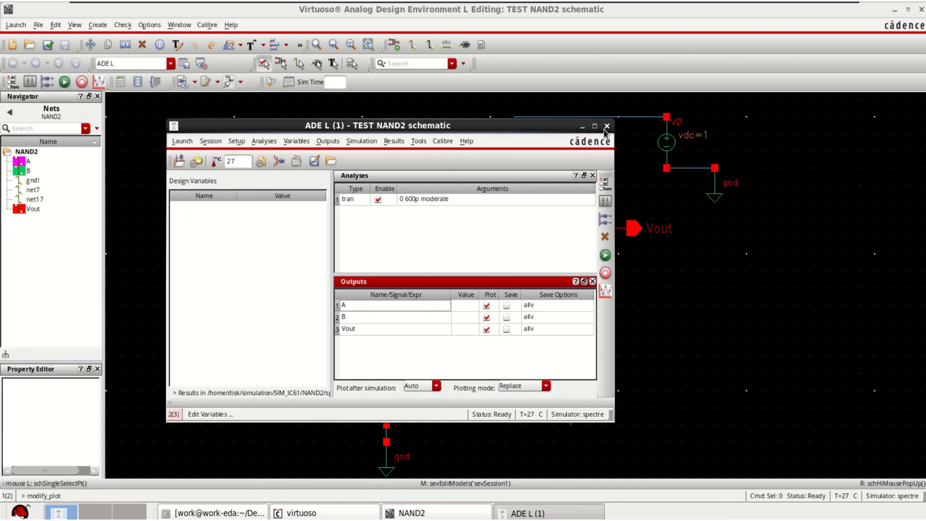
pyautogui.click(582, 126)
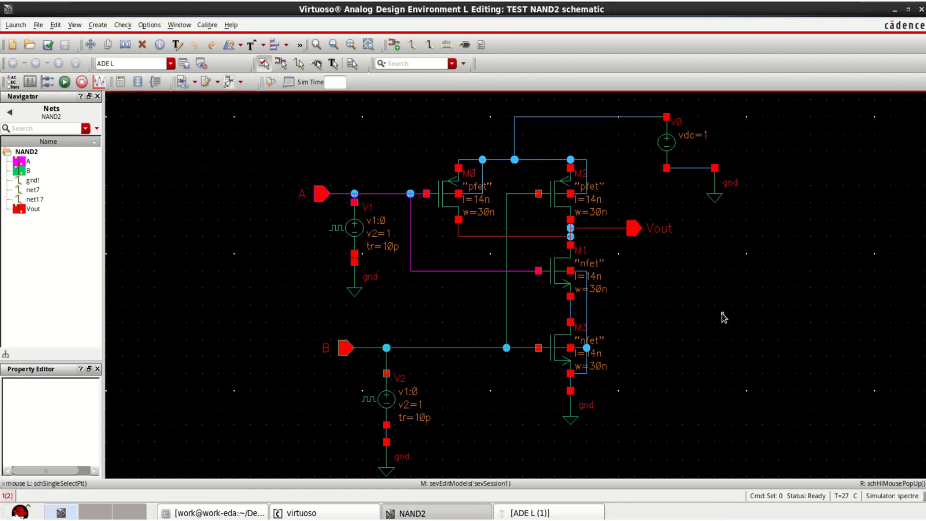